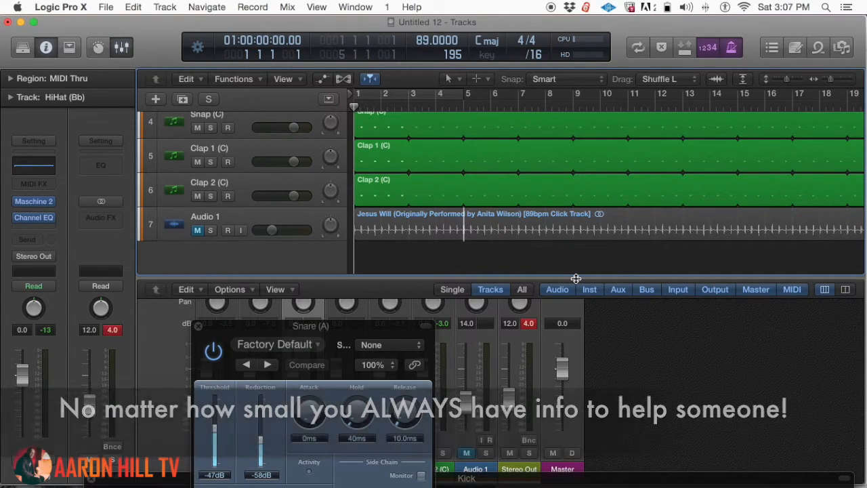
- Close the Snare (A) plug-in window and hide the mixer to show all tracks
left_click(198, 328)
key("x")
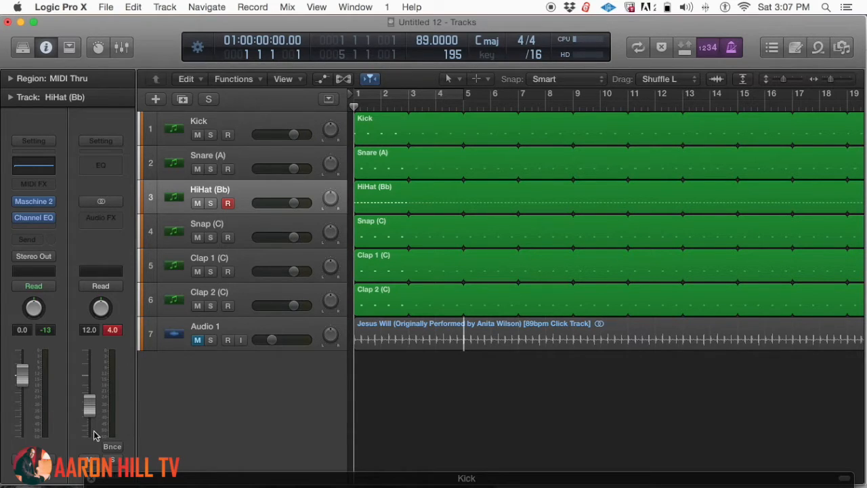
- Play the drum mix while adjusting the Stereo Out volume, stop at the project start and reset that fader to 0.0 dB
key("space")
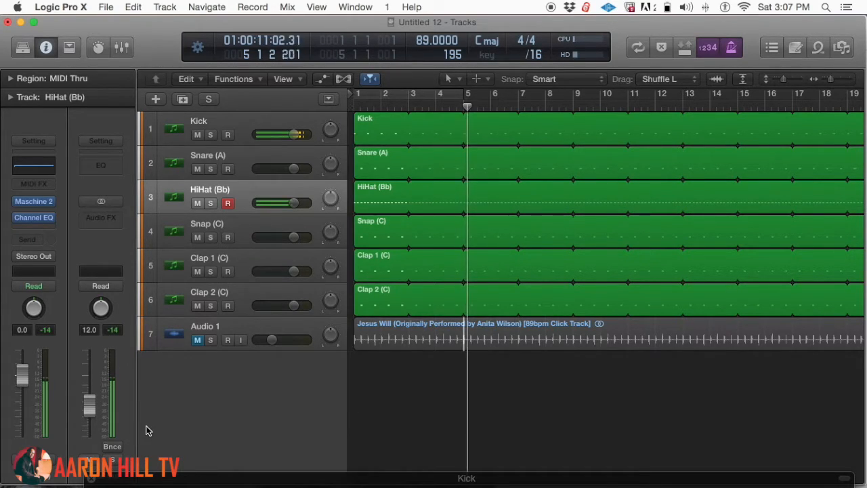
left_click_drag(86, 410, 91, 399)
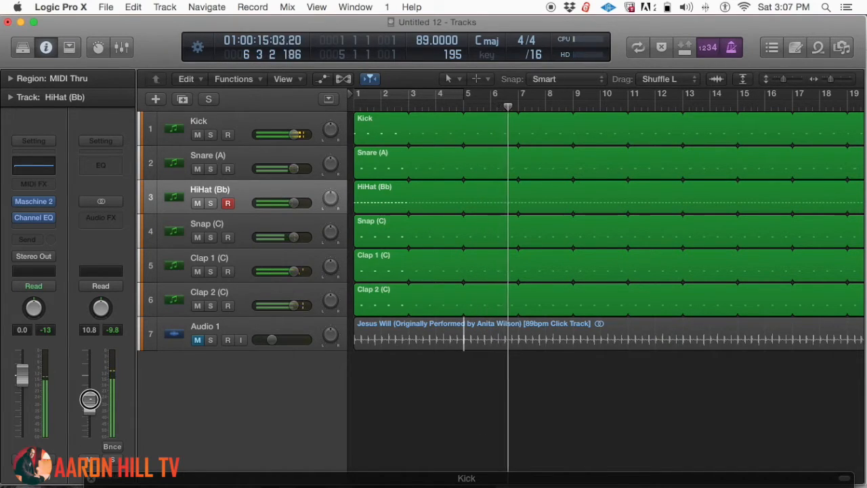
key("space")
key("Return")
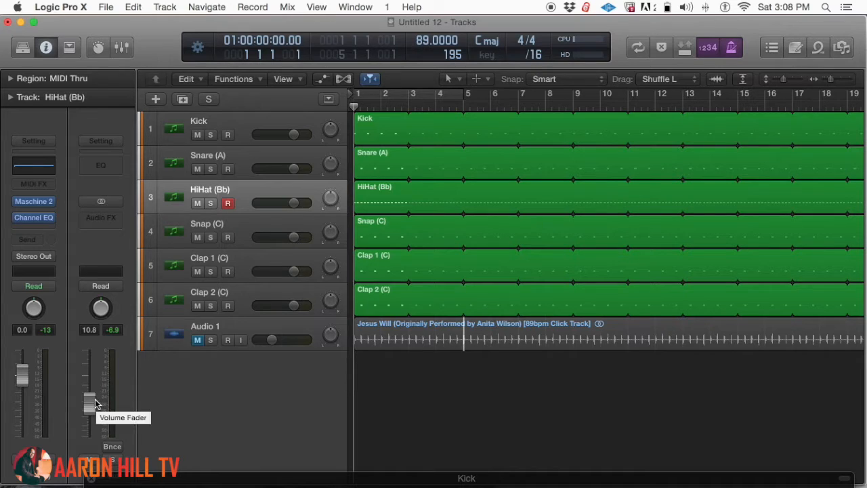
left_click(91, 404, "alt")
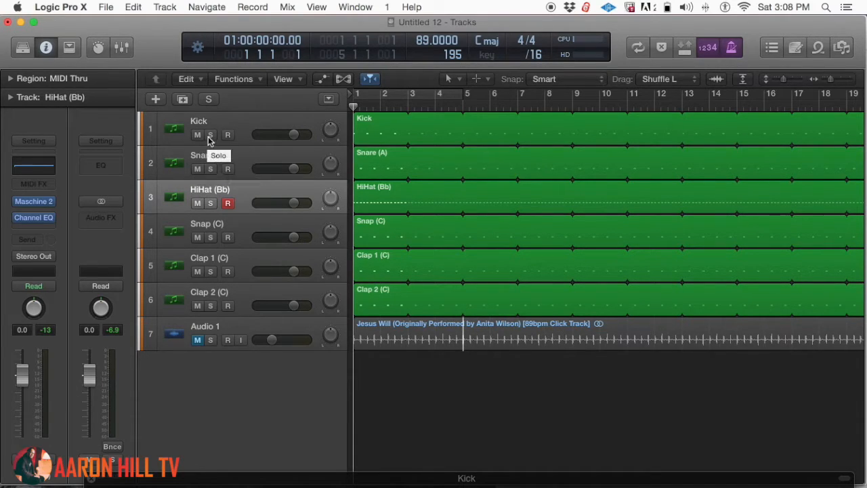
- Solo the Kick track at a volume of about -4.9 dB and show the mixer in an enlarged pane
left_click(210, 135)
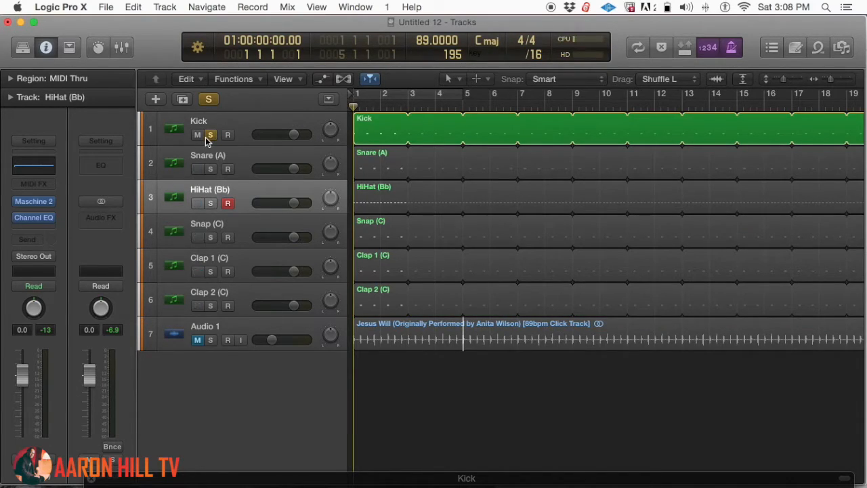
left_click_drag(287, 131, 264, 139)
key("x")
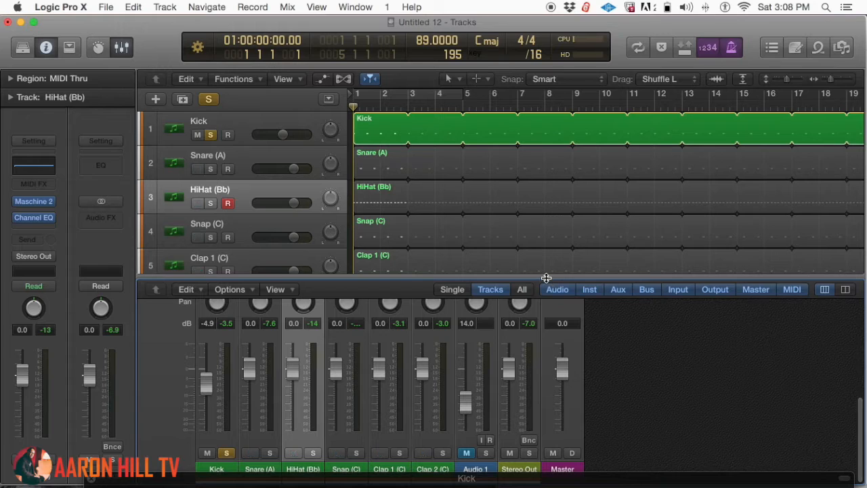
left_click_drag(547, 259, 547, 242)
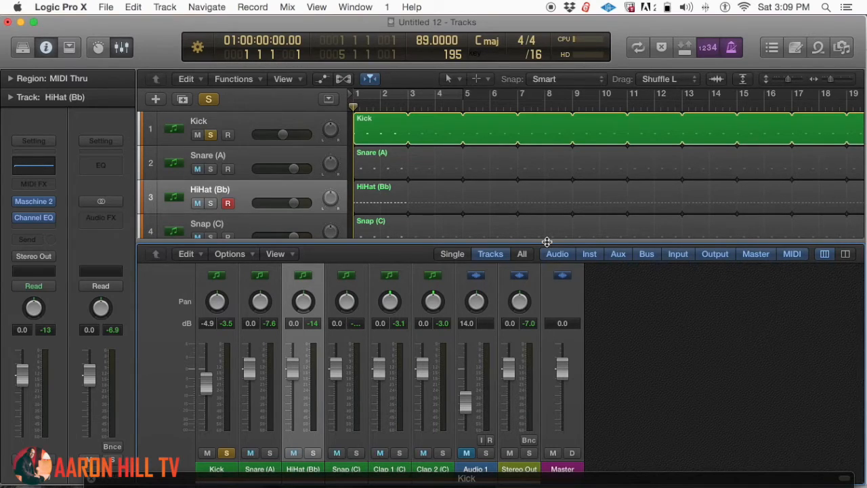
- Play back the soloed Kick while setting its volume to about -4.4 dB, and hide the mixer
left_click_drag(282, 135, 253, 134)
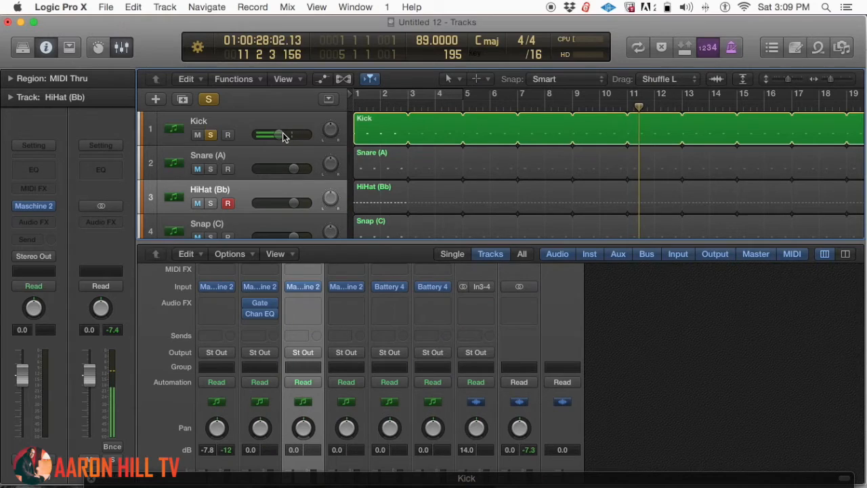
left_click(282, 133)
mouse_move(282, 133)
left_mouse_down()
mouse_move(304, 126)
mouse_move(283, 135)
left_mouse_up()
key("space")
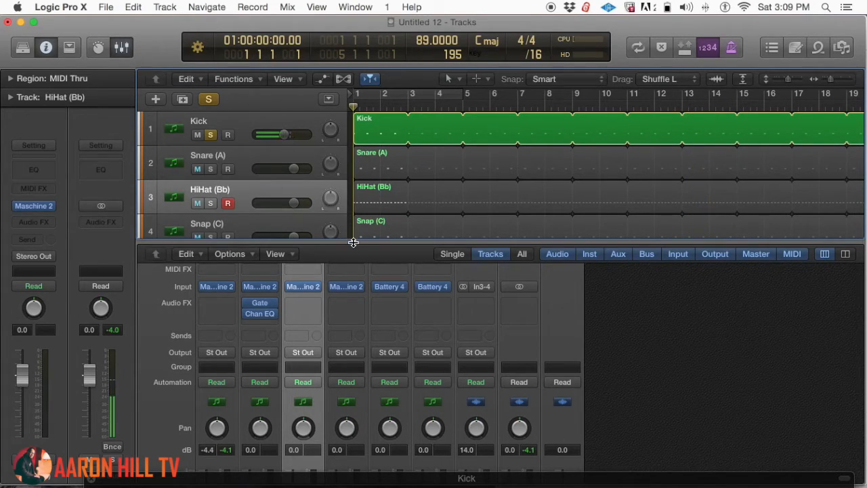
key("x")
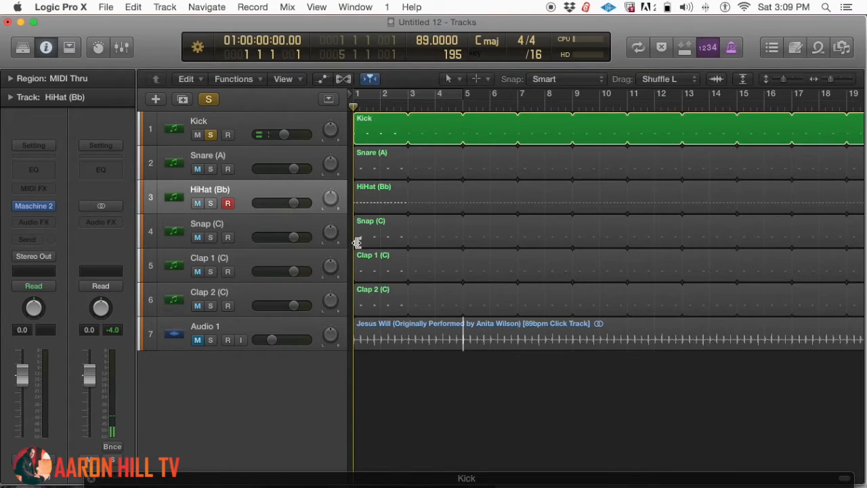
- Lower the Snare (A) track's volume below the Kick's with the track briefly soloed, leaving only the Kick soloed
left_click(210, 169)
left_click_drag(283, 168, 229, 175)
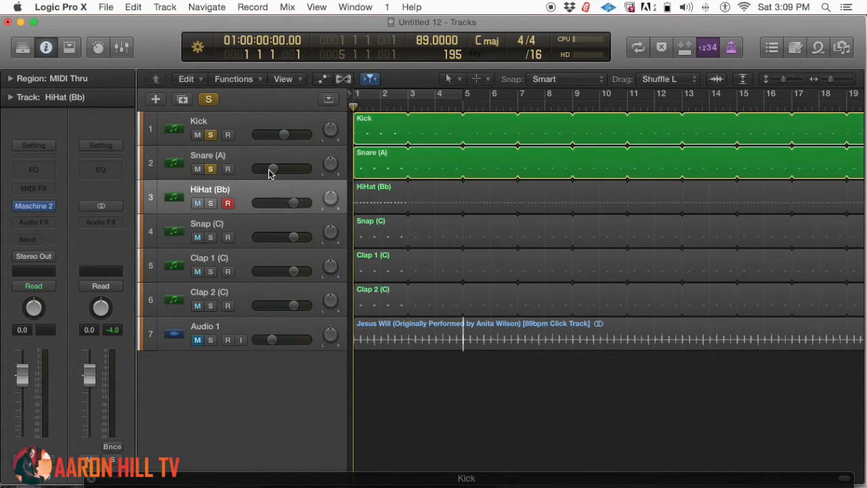
left_click(210, 168)
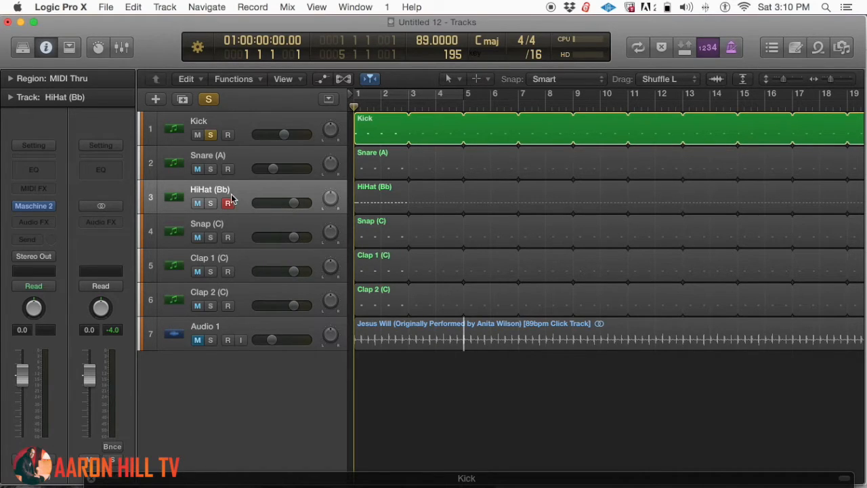
- Solo the HiHat (Bb) track alongside the Kick and lower its volume to -10.8 dB during playback
left_click(210, 203)
left_click_drag(294, 203, 259, 202)
key("space")
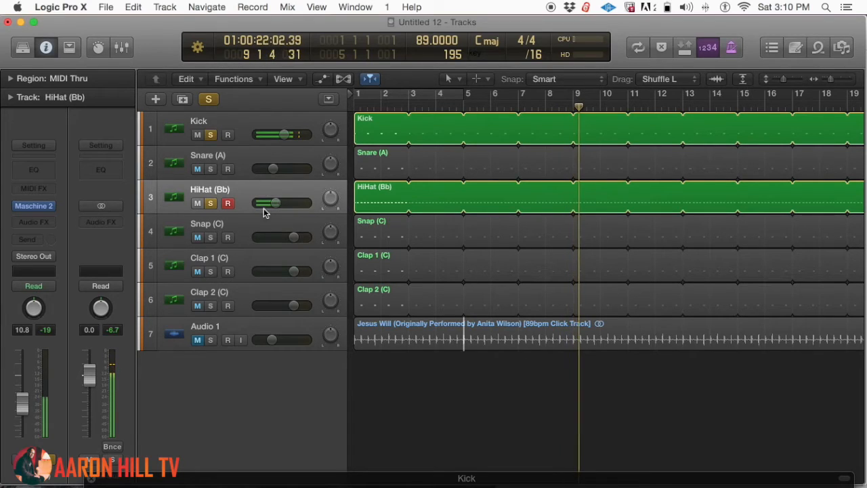
- Solo the Snap (C) track with the Kick and HiHat, and lower its volume slightly during playback
mouse_move(291, 239)
left_mouse_down()
mouse_move(233, 240)
mouse_move(337, 228)
mouse_move(296, 238)
left_mouse_up()
left_click(210, 237)
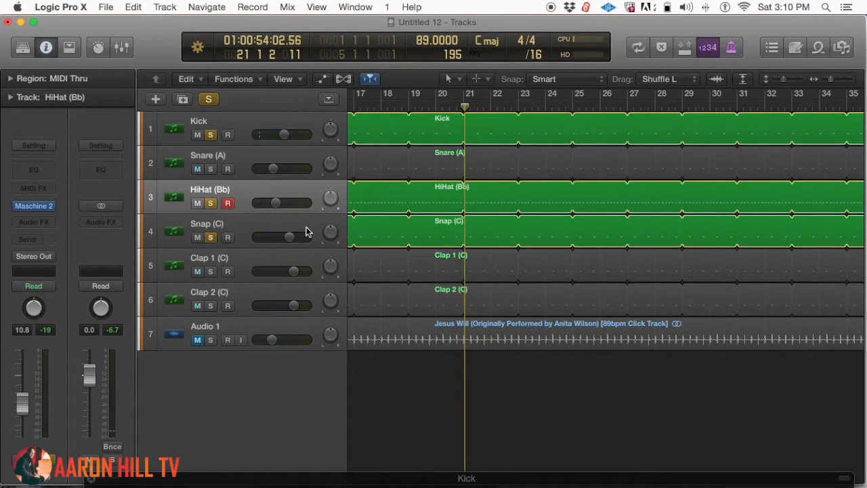
scroll(287, 239, "right", 3)
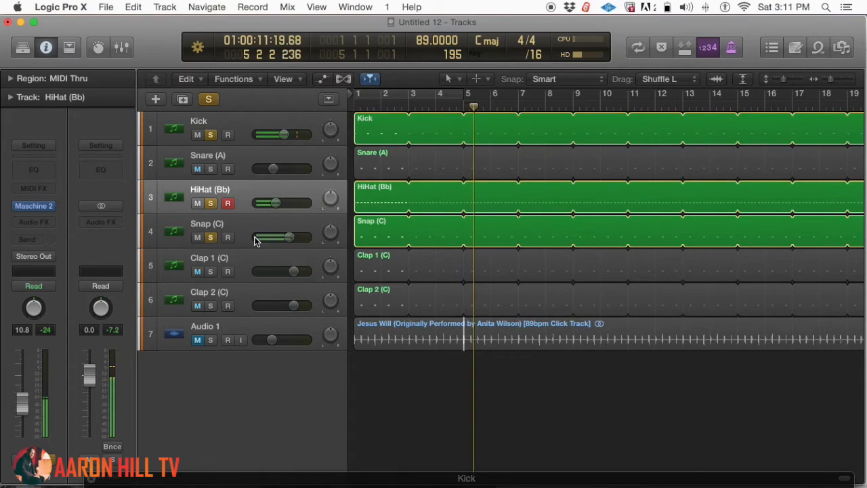
left_click_drag(291, 238, 284, 239)
key("space")
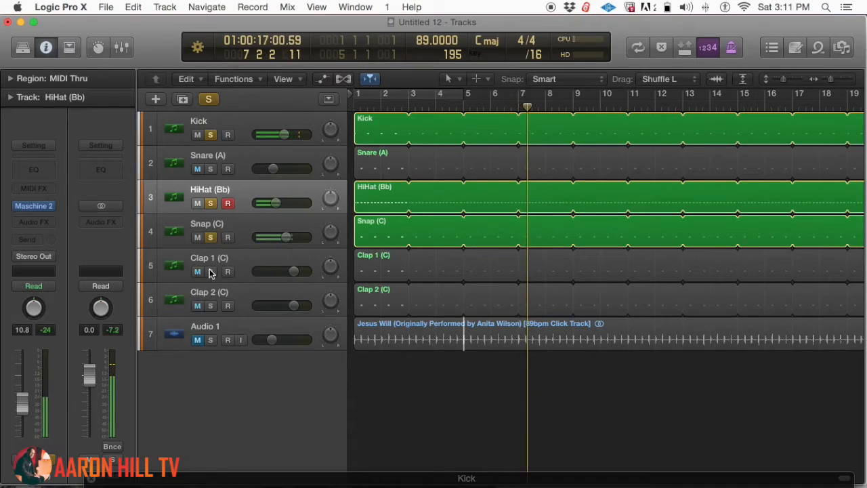
- Lower the Clap 1 (C) track's volume and isolate the track by removing solo from Snap, HiHat and Kick
left_click(210, 271)
left_click_drag(278, 273, 258, 265)
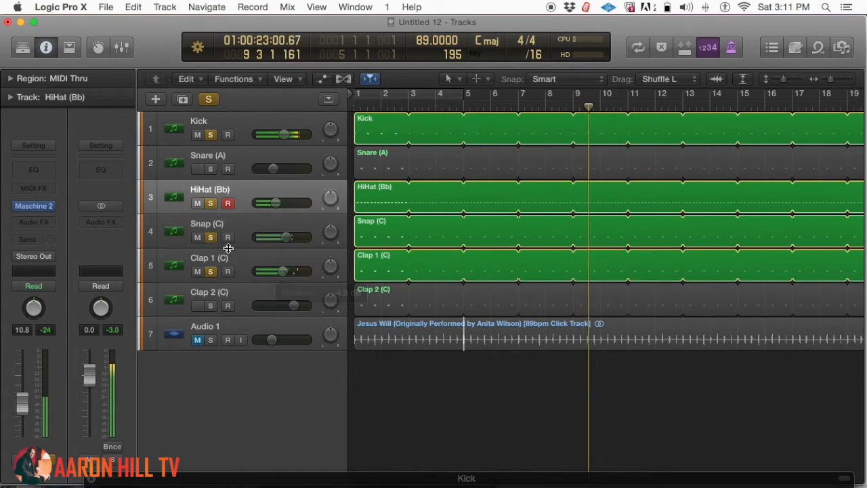
left_click(211, 237)
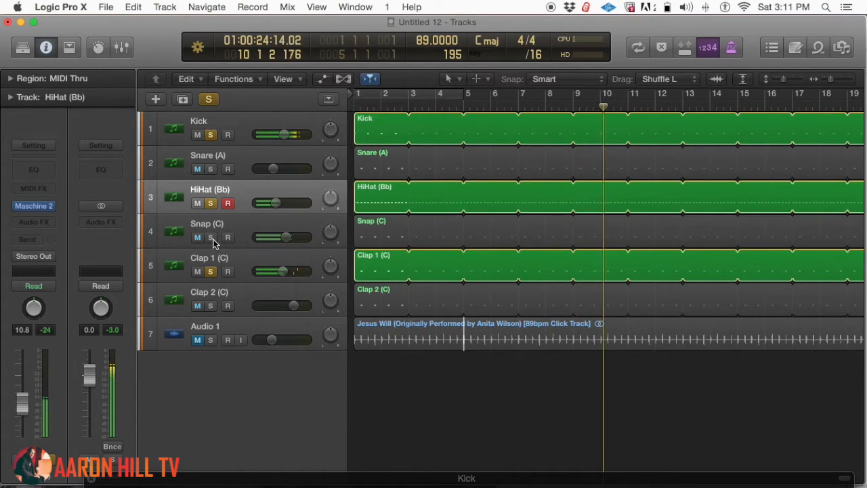
left_click(211, 204)
left_click(211, 136)
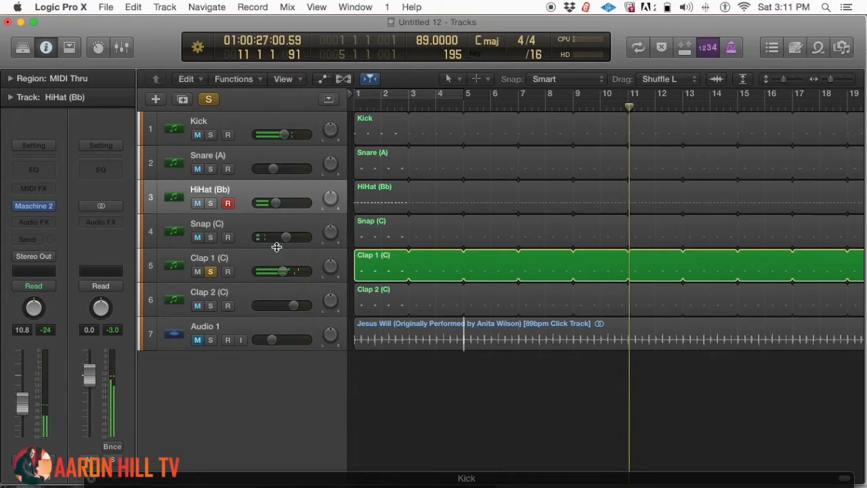
mouse_move(279, 272)
left_mouse_down()
mouse_move(267, 273)
mouse_move(280, 271)
left_mouse_up()
- Solo Clap 2 (C) and lower its volume beneath Clap 1, checking it both alone and together with Clap 1
left_click(211, 305)
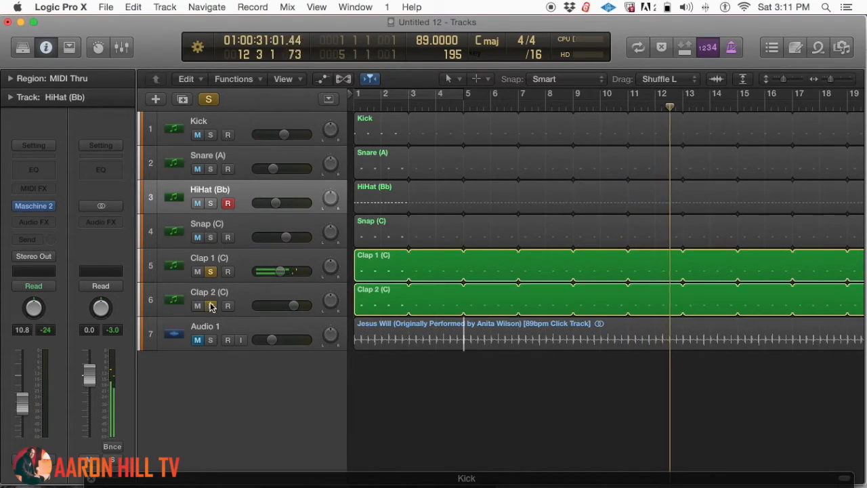
left_click_drag(290, 310, 222, 304)
left_click(210, 271)
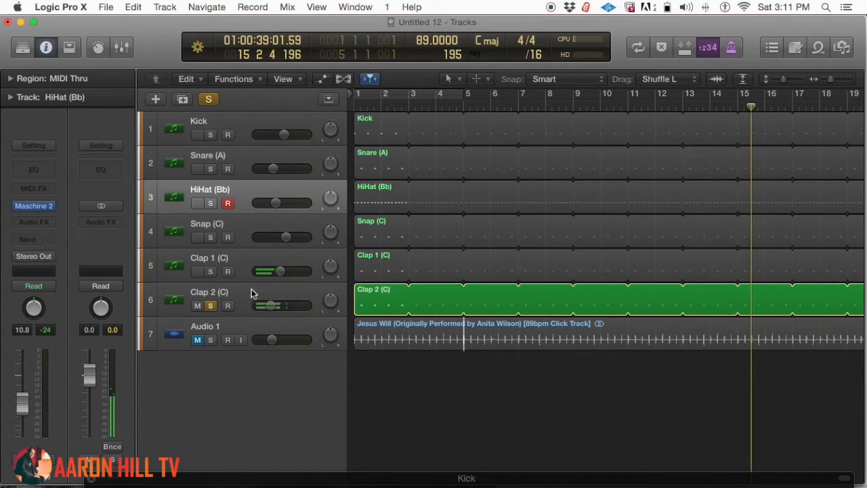
left_click_drag(271, 305, 278, 305)
left_click(211, 271)
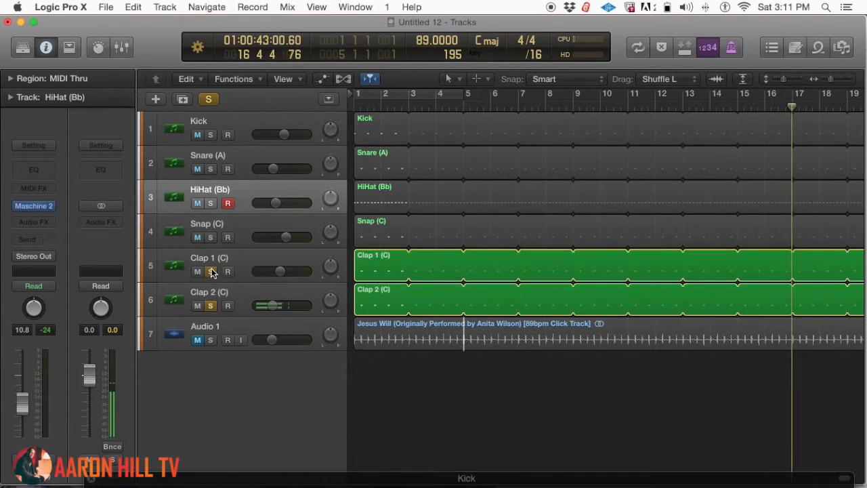
mouse_move(273, 305)
left_mouse_down()
mouse_move(261, 307)
mouse_move(269, 305)
left_mouse_up()
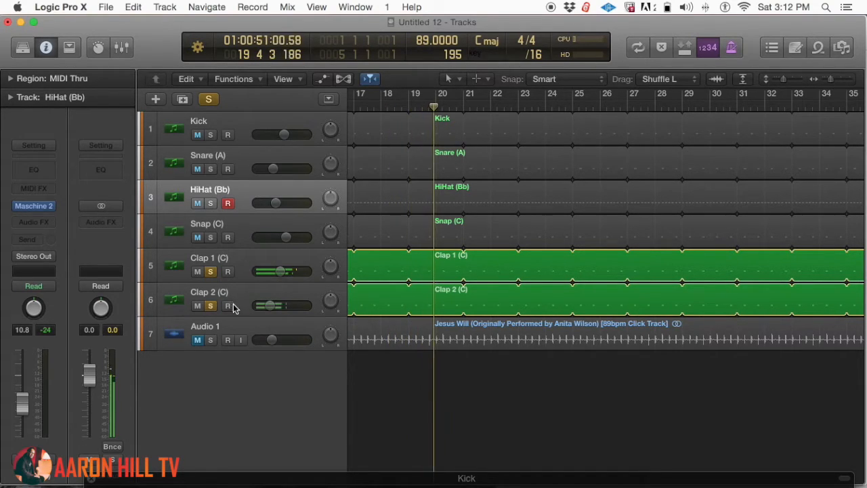
- Compare the two clap tracks by soloing each one alone and both together during playback
left_click(212, 271)
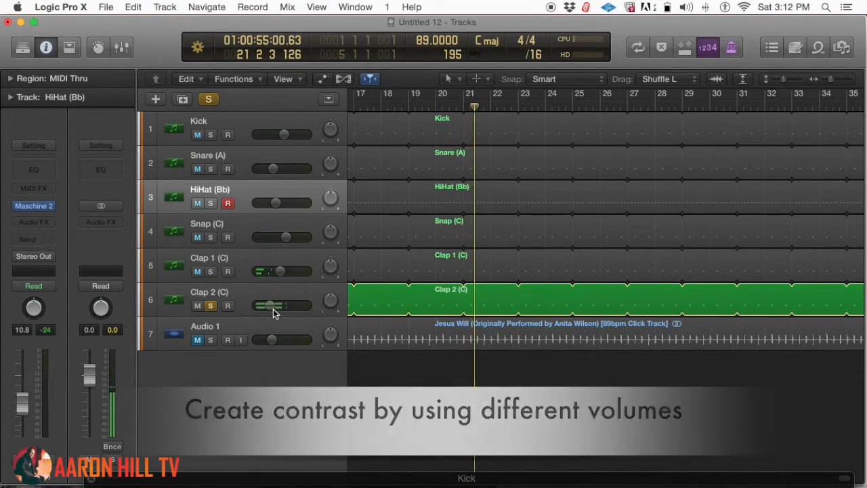
left_click(211, 272)
left_click(210, 306)
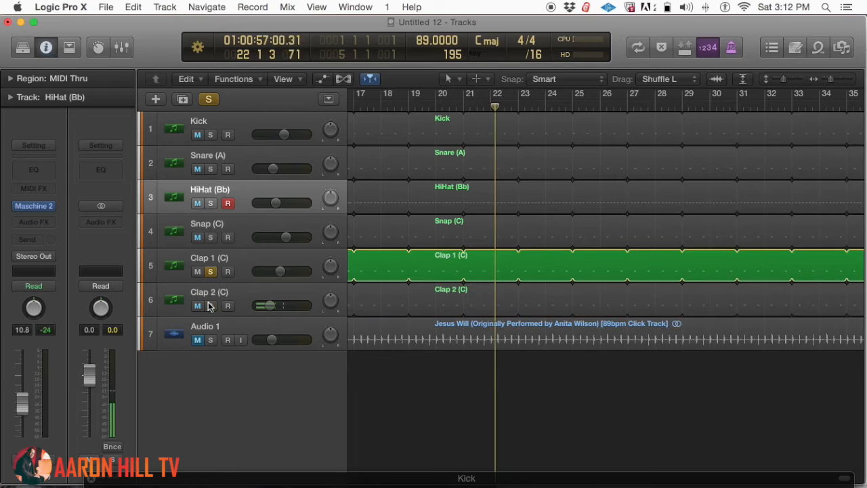
left_click(210, 305)
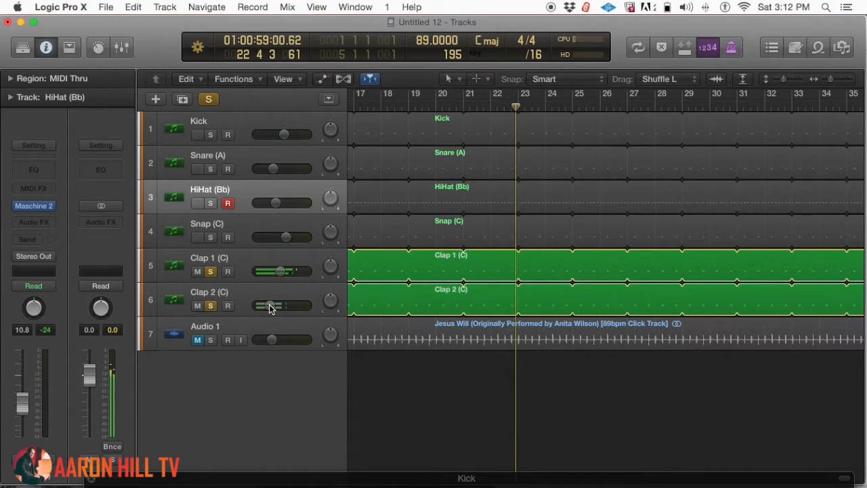
- Add Snap (C) and Snare (A) to the soloed claps and set the Snare volume to about -10.4 dB
left_click(210, 237)
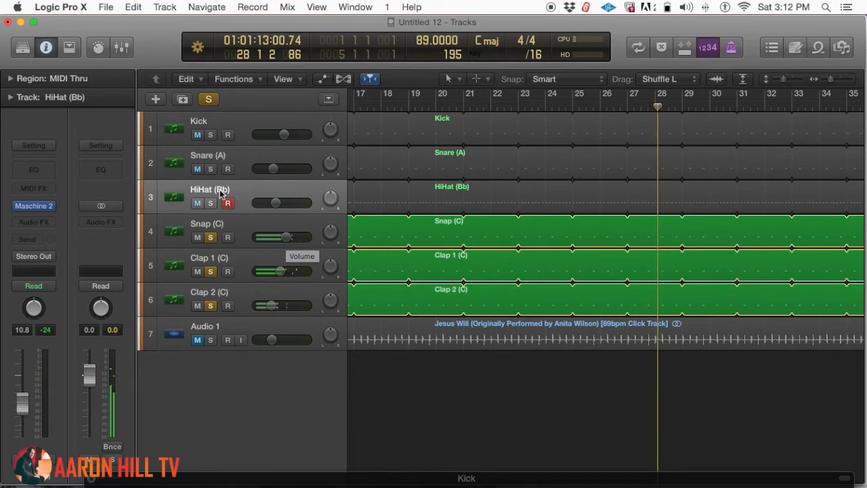
left_click(271, 167)
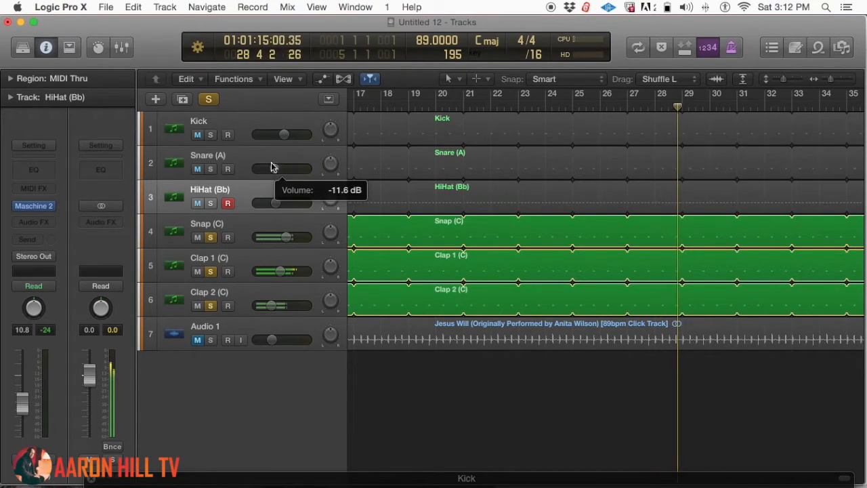
left_click(210, 169)
mouse_move(271, 170)
left_mouse_down()
mouse_move(248, 166)
mouse_move(287, 163)
mouse_move(277, 166)
left_mouse_up()
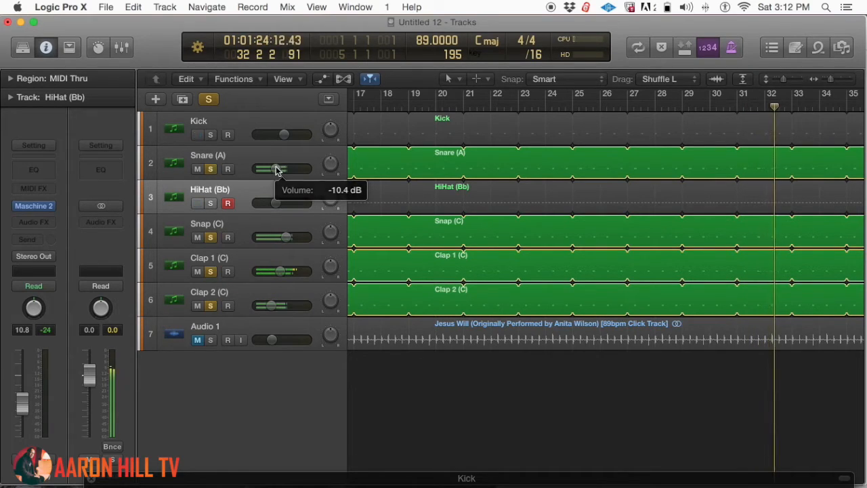
- Listen to the HiHat (Bb) exclusively soloed, and clear its solo so all drum tracks play together
left_click(211, 203, "alt")
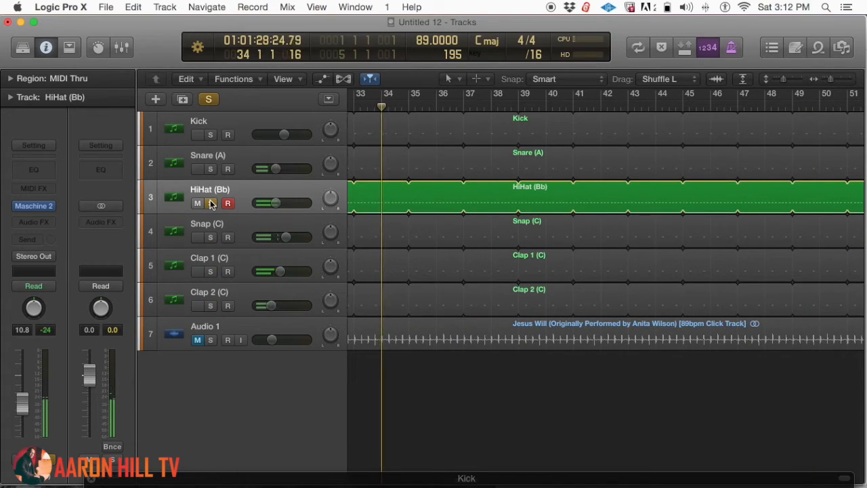
left_click(210, 204)
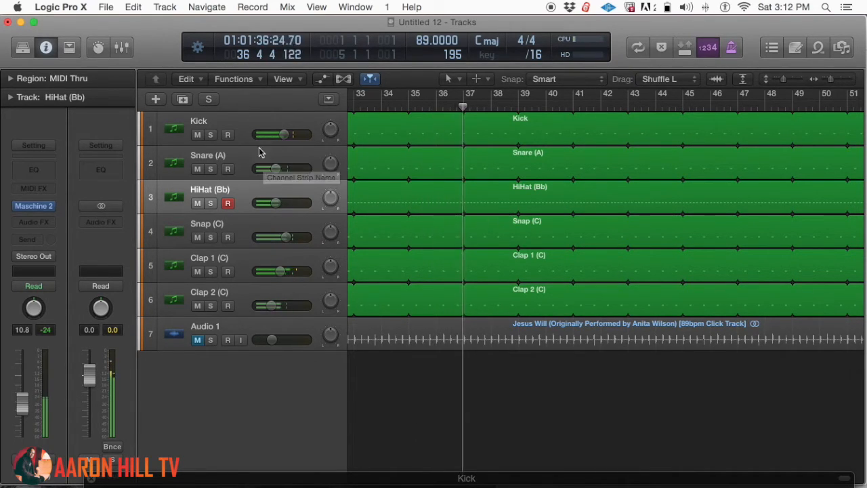
- Fine-tune the Snare, Clap 1 and Clap 2 volumes during full playback, setting Clap 2 to about -13.8 dB
mouse_move(274, 172)
left_mouse_down()
mouse_move(253, 172)
mouse_move(281, 178)
left_mouse_up()
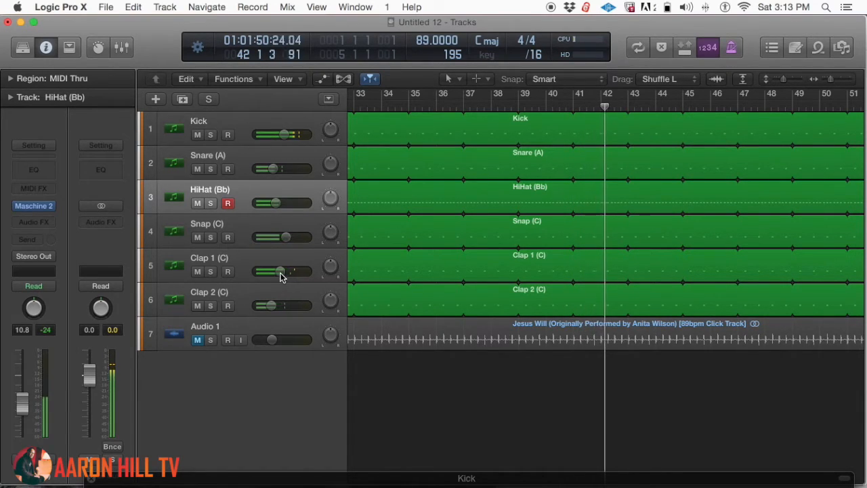
left_click_drag(282, 274, 283, 271)
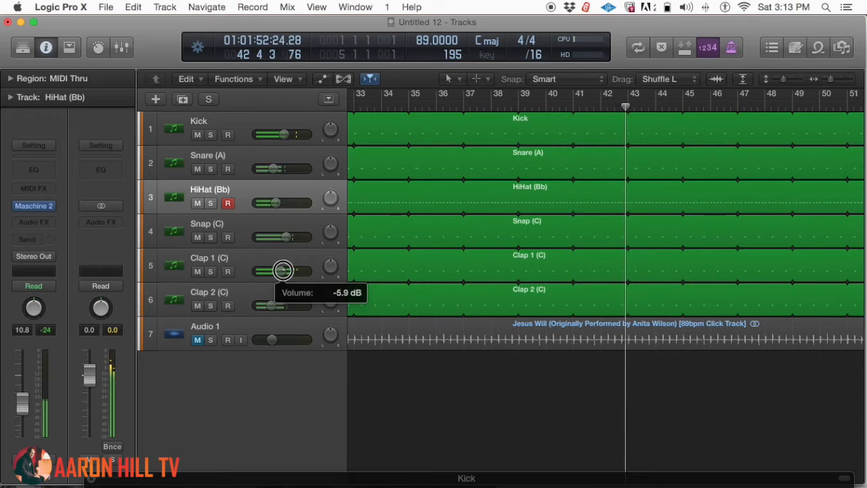
left_click_drag(275, 306, 278, 306)
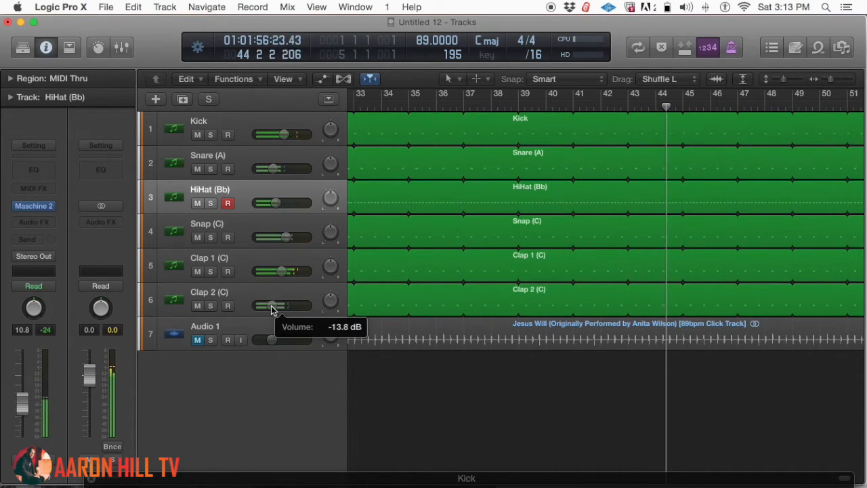
- Raise the Snare (A) volume slightly, then stop playback and return the playhead to the beginning
left_click_drag(273, 171, 277, 169)
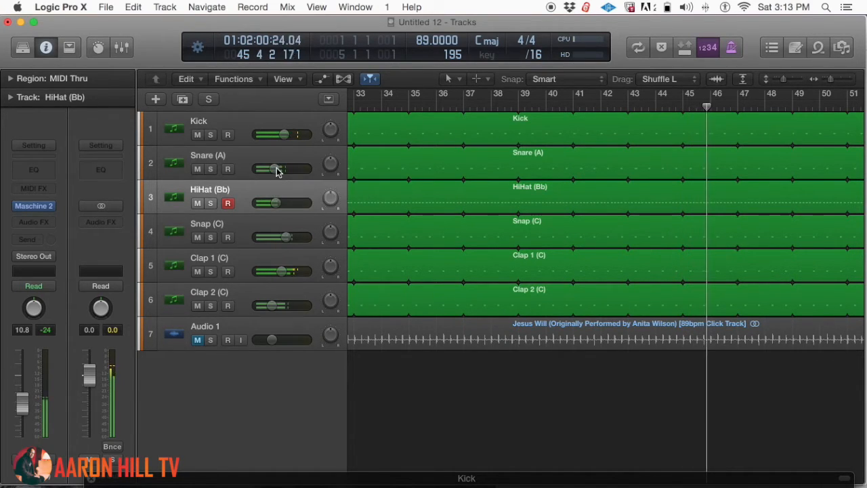
key("space")
key("Return")
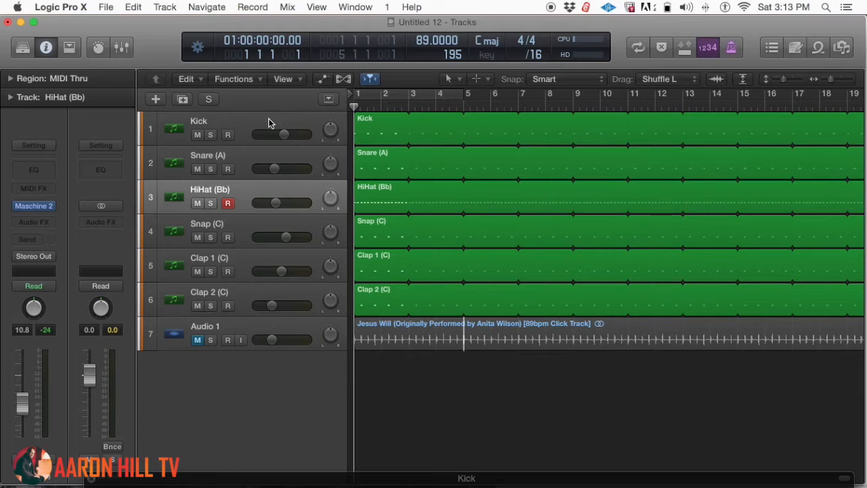
- Solo the HiHat (Bb) track and play it from the beginning
left_click(265, 123)
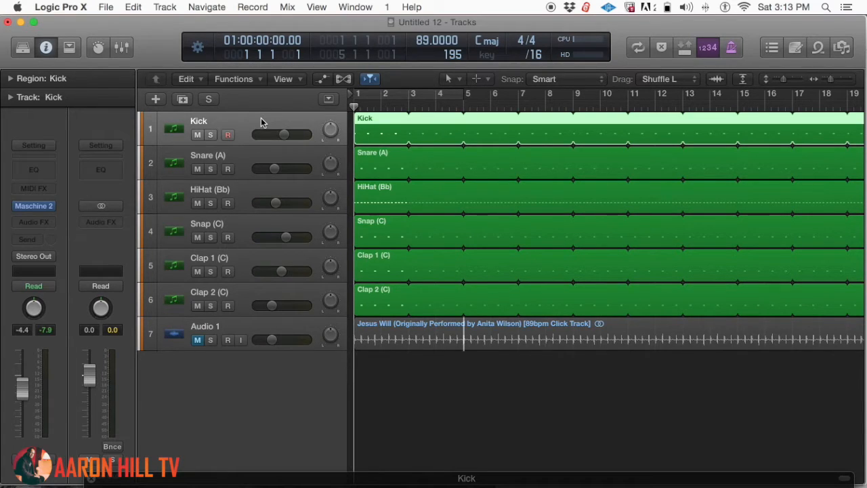
left_click(244, 192)
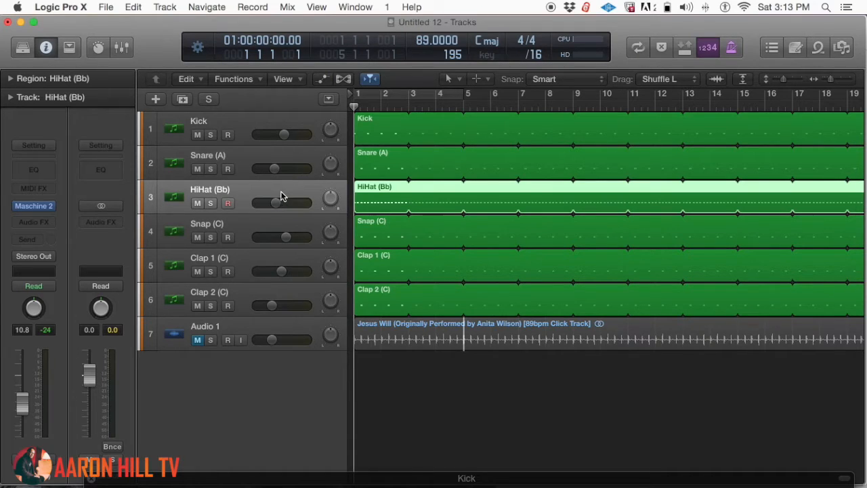
left_click(210, 204)
key("space")
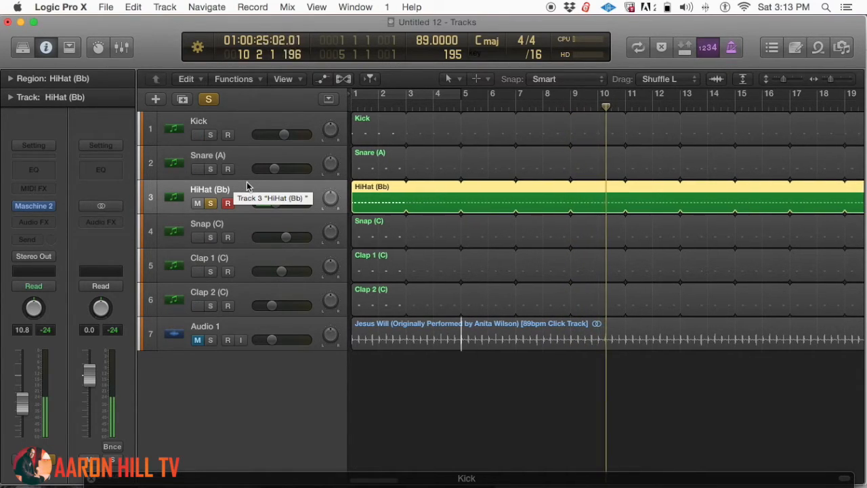
- Add a Channel EQ to the HiHat (Bb) and enable its high-pass filter at 20 Hz with a Q of 0.75
left_click(42, 174)
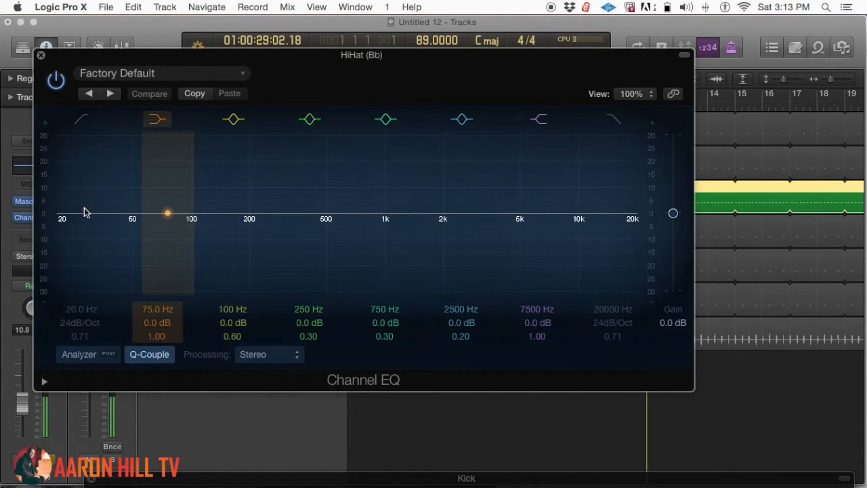
left_click(81, 120)
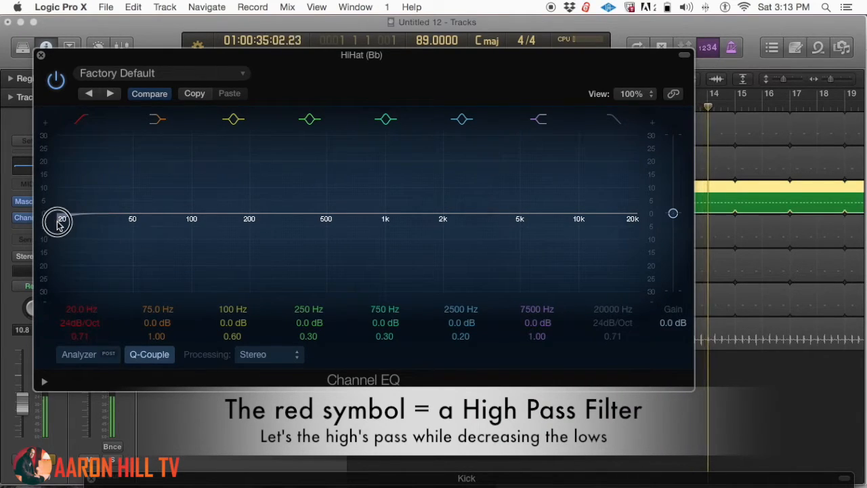
mouse_move(60, 221)
left_mouse_down()
mouse_move(347, 225)
mouse_move(305, 237)
mouse_move(136, 224)
mouse_move(50, 230)
left_mouse_up()
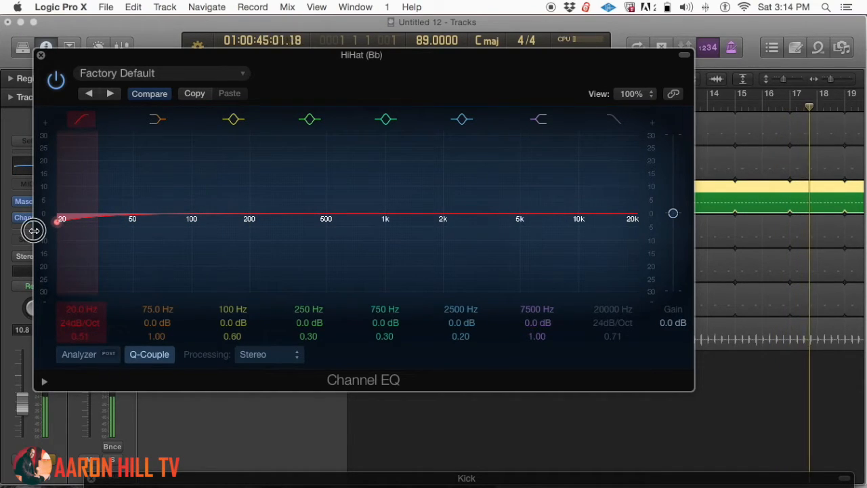
left_click_drag(34, 230, 21, 220)
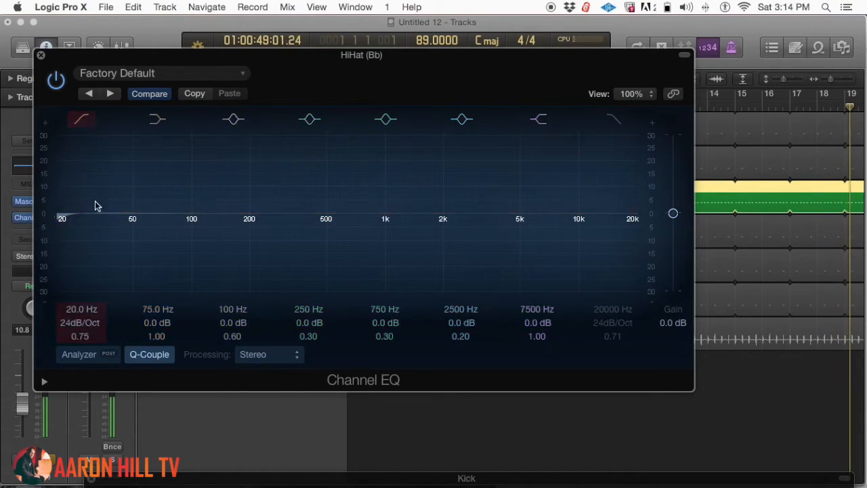
- Set the HiHat EQ's low shelf to 56 Hz at -0.5 dB and toggle the high-pass filter off and on
left_click_drag(168, 216, 141, 217)
left_click(78, 117)
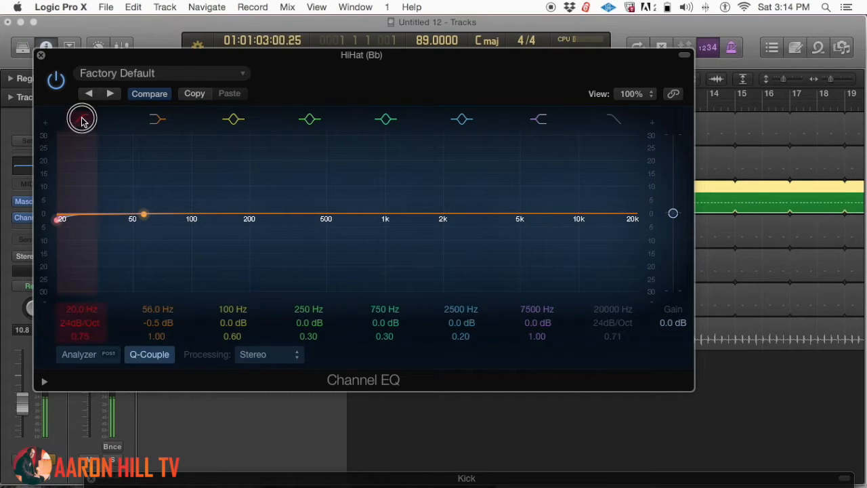
left_click(81, 122)
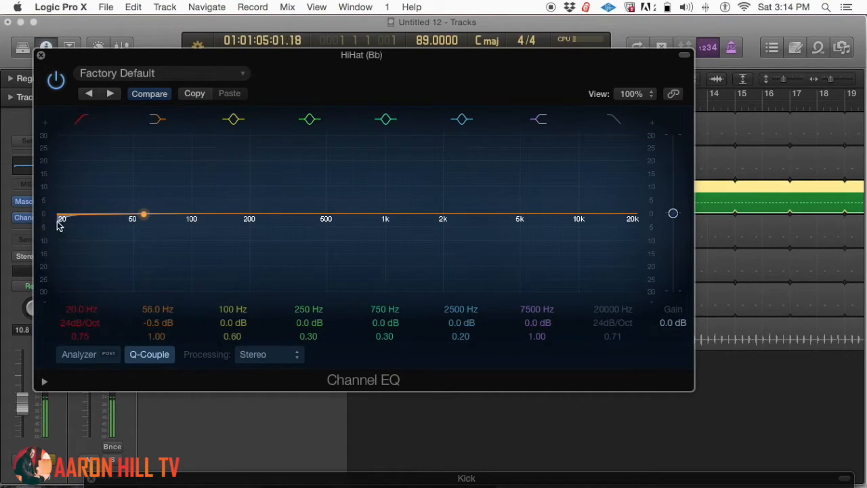
- Set the HiHat's high-pass filter to 106 Hz with a Q of 0.46 and close the EQ
left_click_drag(59, 219, 197, 224)
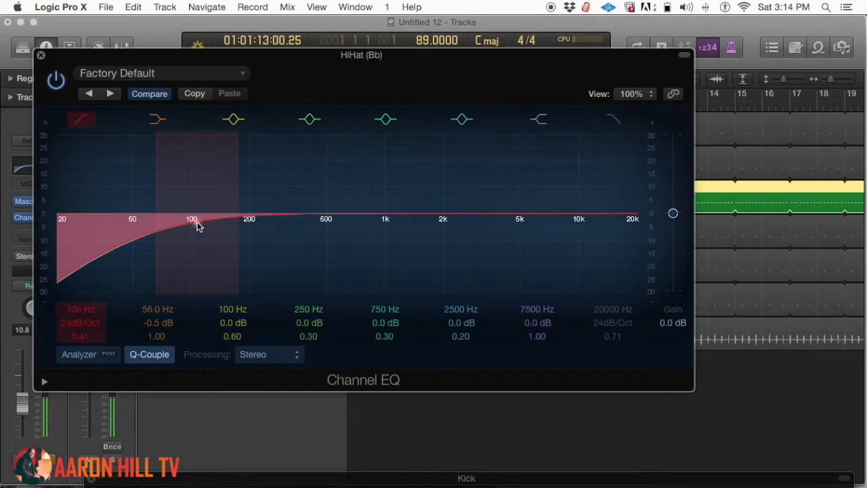
mouse_move(201, 226)
left_mouse_down()
mouse_move(224, 225)
mouse_move(195, 218)
left_mouse_up()
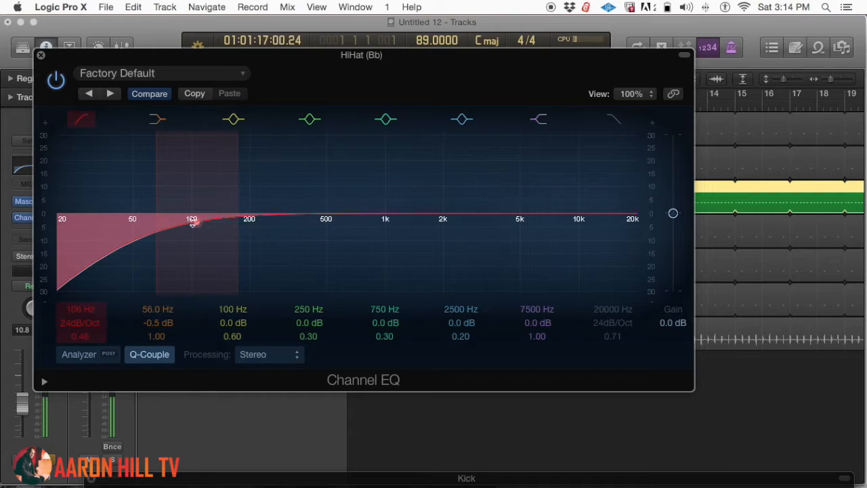
left_click(38, 55)
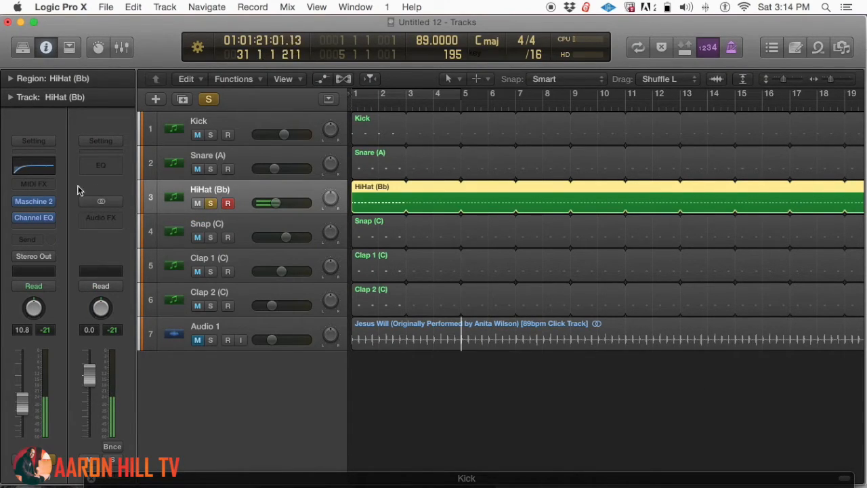
- Compare the HiHat with its high-pass filter off and on, and clear its solo to hear the full drum mix
left_click(34, 170)
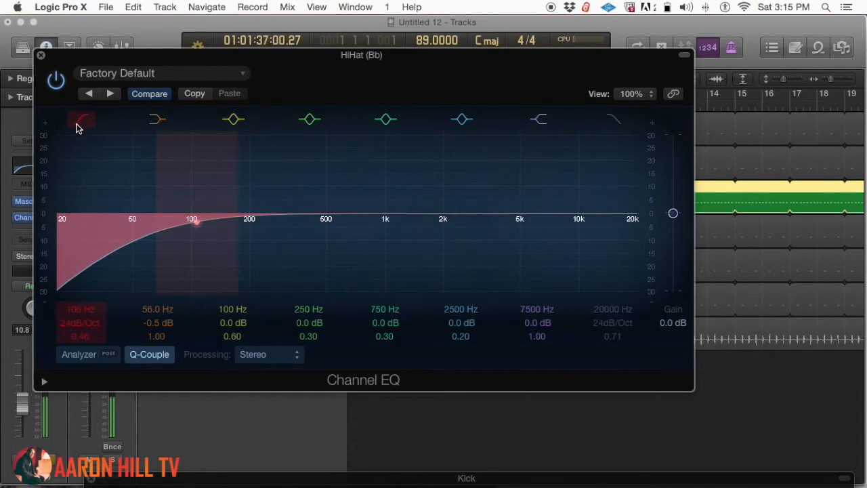
left_click(78, 122)
left_click(79, 122)
left_click(41, 55)
left_click(210, 203)
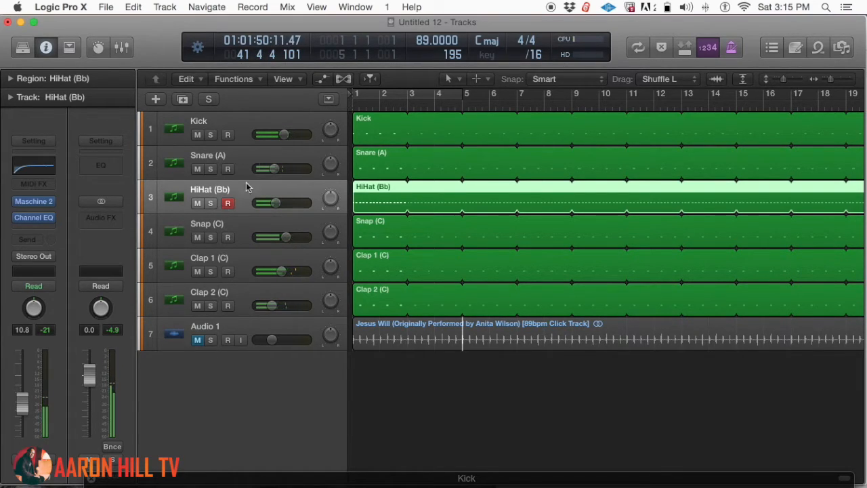
- Boost the Snare (A) at 3200 Hz by 2.0 dB with a Q of 1.20 in its Channel EQ
left_click(274, 161)
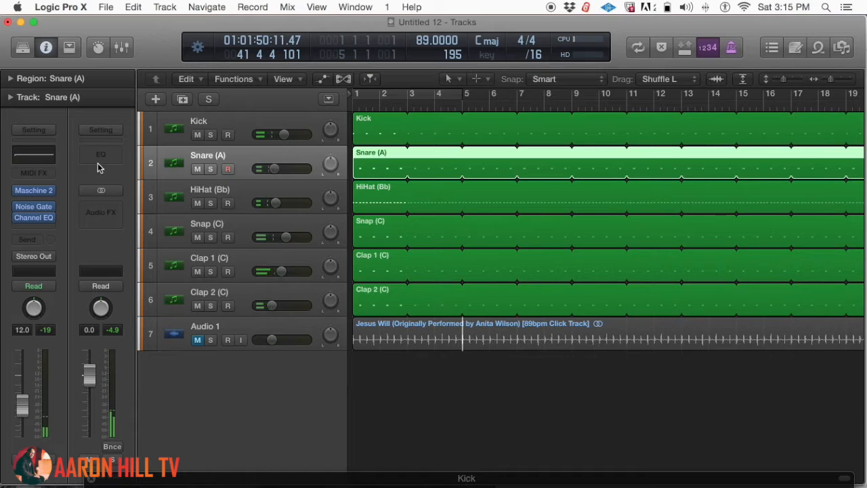
left_click(41, 156)
left_click_drag(461, 214, 482, 209)
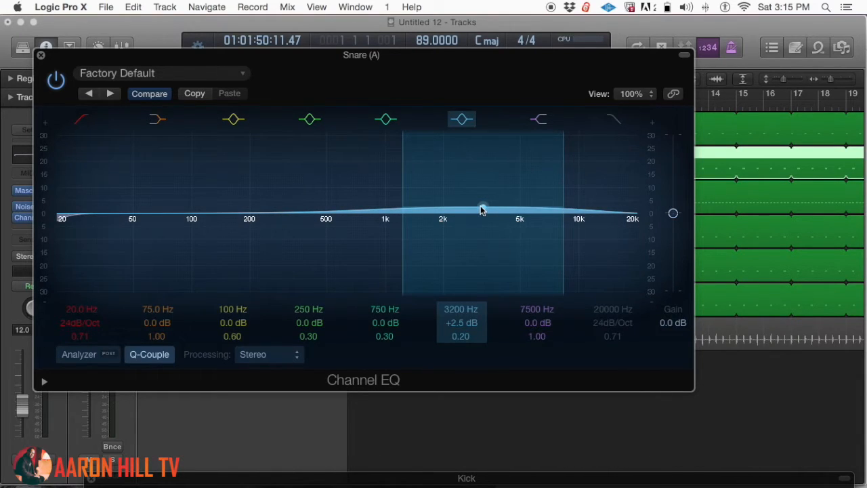
left_click_drag(466, 332, 466, 310)
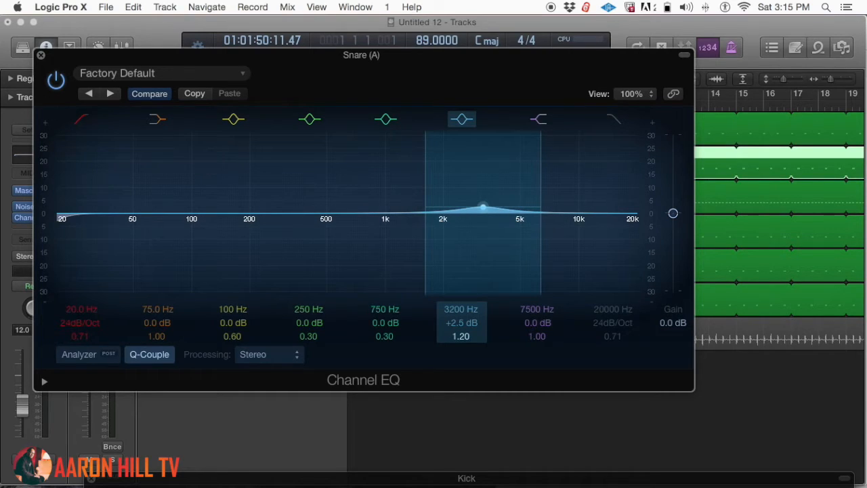
left_click_drag(481, 207, 482, 207)
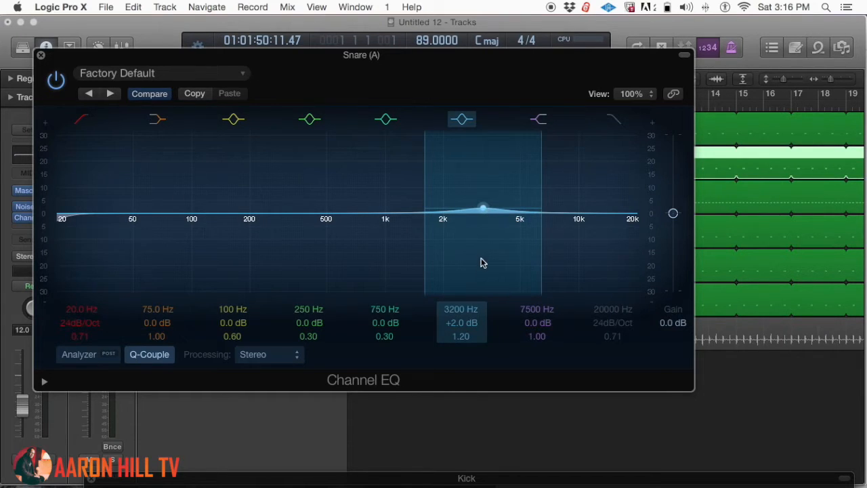
- Solo the Snare (A) during playback and set its EQ's high shelf to 5300 Hz at +3.0 dB
left_click_drag(302, 76, 302, 296)
left_click(210, 168)
left_click_drag(450, 273, 462, 68)
mouse_move(494, 226)
left_mouse_down()
mouse_move(492, 196)
mouse_move(493, 222)
left_mouse_up()
left_click_drag(564, 231, 493, 226)
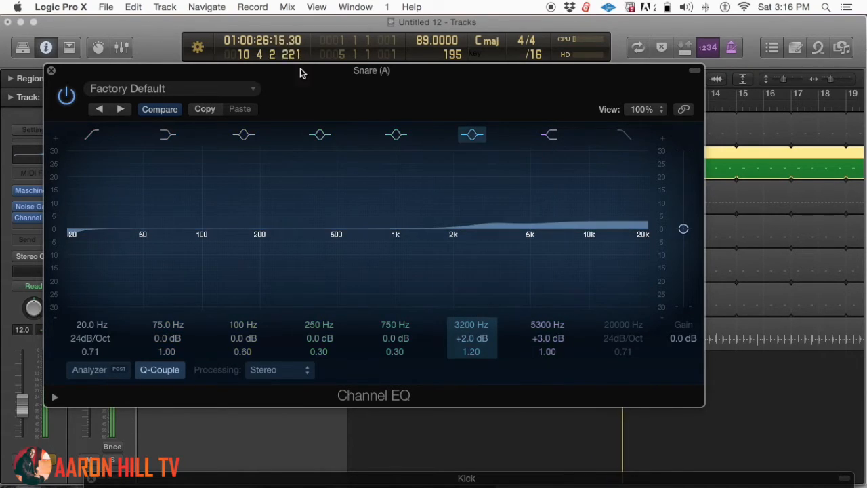
- Close the Snare EQ, clear the Snare solo and slightly lower the Snap (C) volume during full playback
left_click(51, 71)
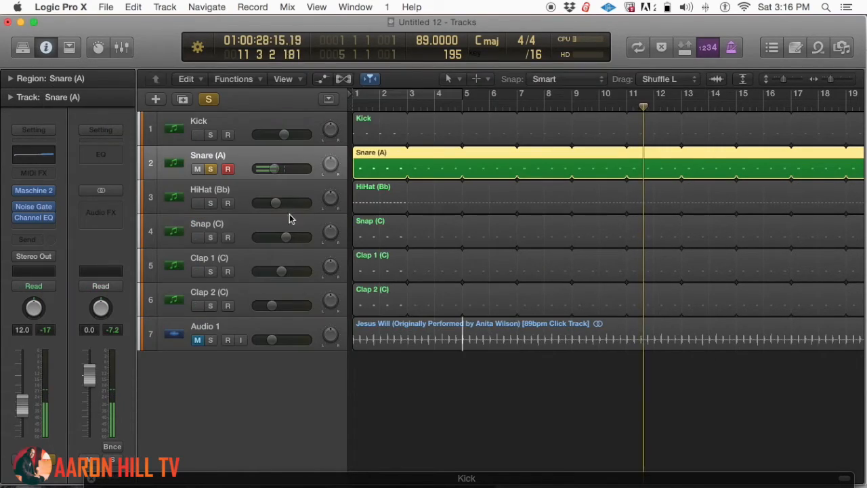
left_click(218, 169)
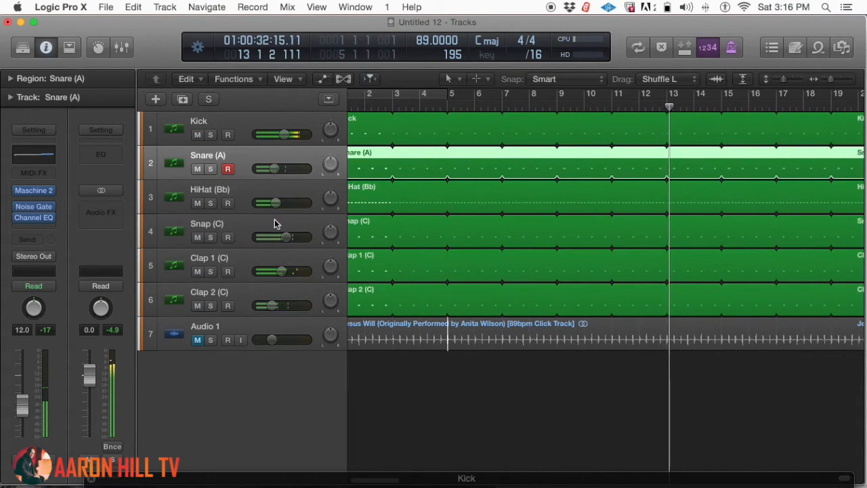
left_click_drag(285, 236, 281, 236)
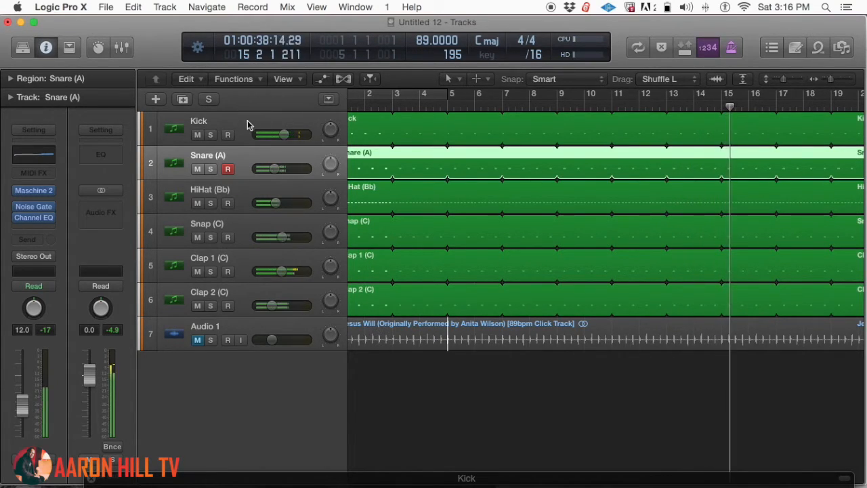
- Add a Channel EQ to the Kick and cut 490 Hz by 7.0 dB with a Q of 0.14 using the 750 Hz band
left_click(258, 125)
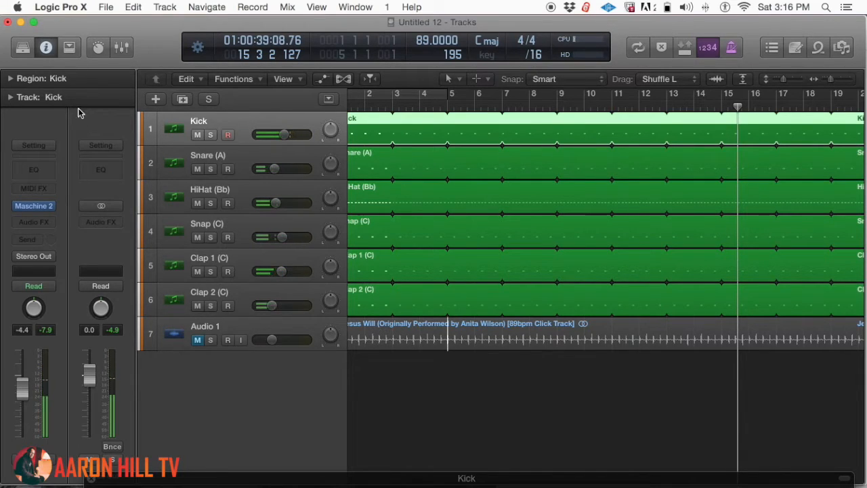
left_click(31, 173)
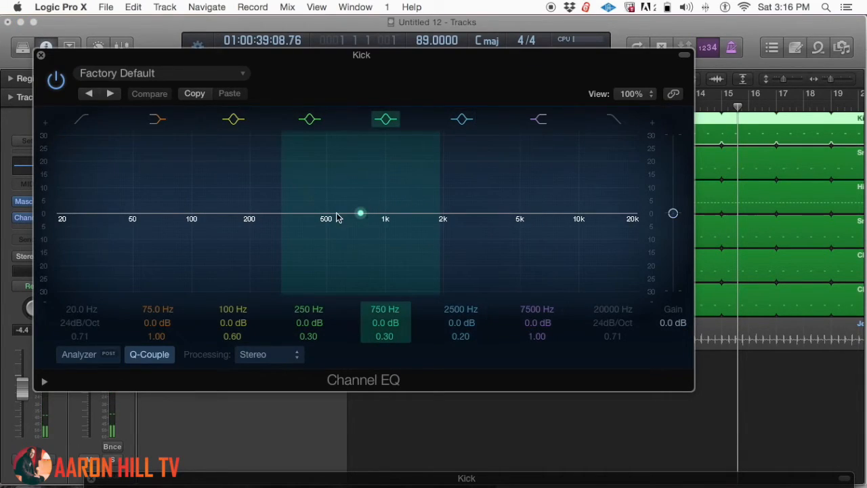
left_click_drag(362, 219, 331, 228)
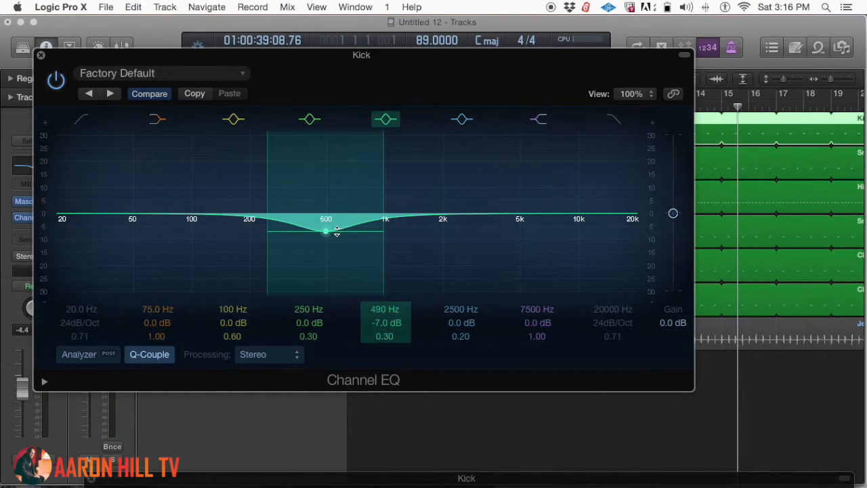
mouse_move(327, 230)
left_mouse_down()
mouse_move(325, 164)
mouse_move(326, 258)
mouse_move(328, 236)
left_mouse_up()
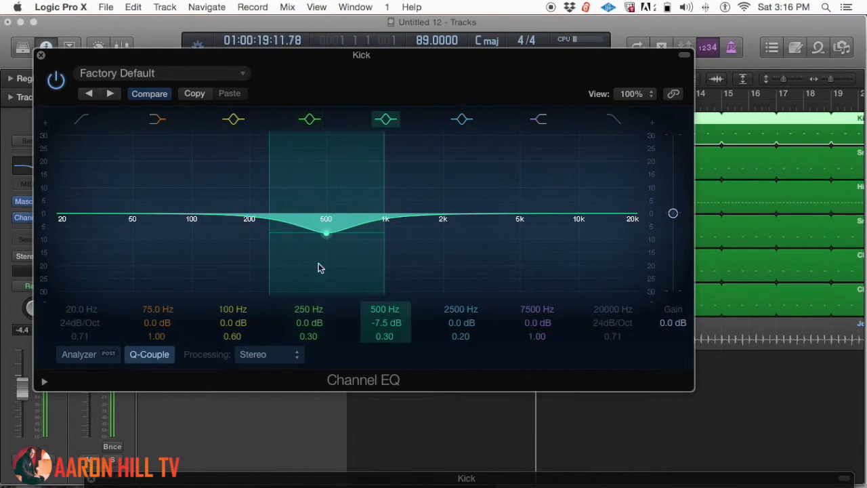
left_click_drag(379, 339, 379, 355)
mouse_move(329, 238)
left_mouse_down()
mouse_move(324, 263)
mouse_move(325, 233)
left_mouse_up()
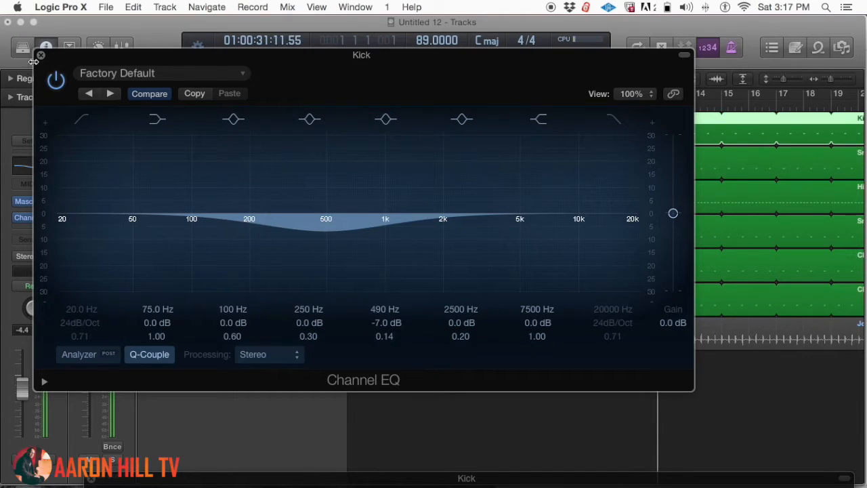
left_click(41, 55)
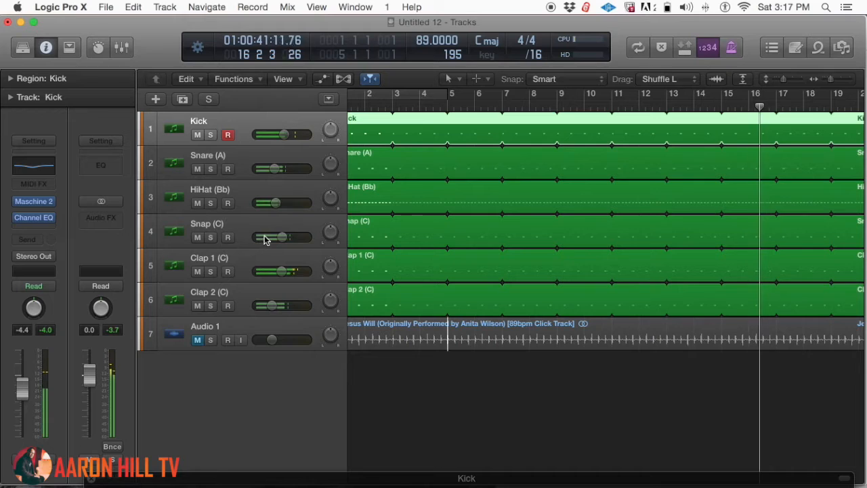
- Solo the Snap (C), replay it from the beginning and raise its volume slightly
left_click(210, 237)
left_click(197, 237)
left_click(198, 238)
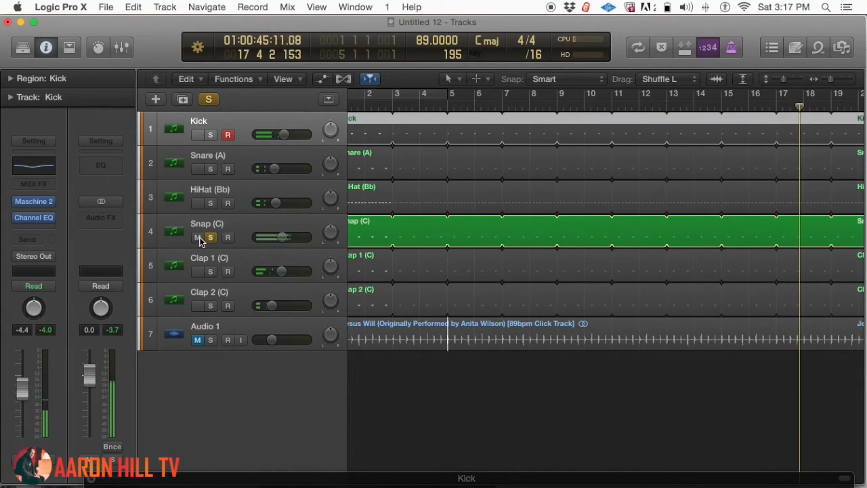
key("space")
key("Return")
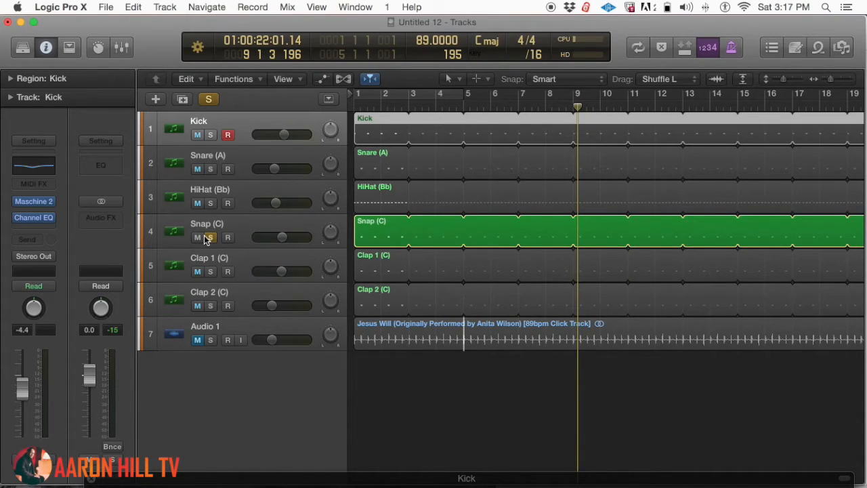
key("Return")
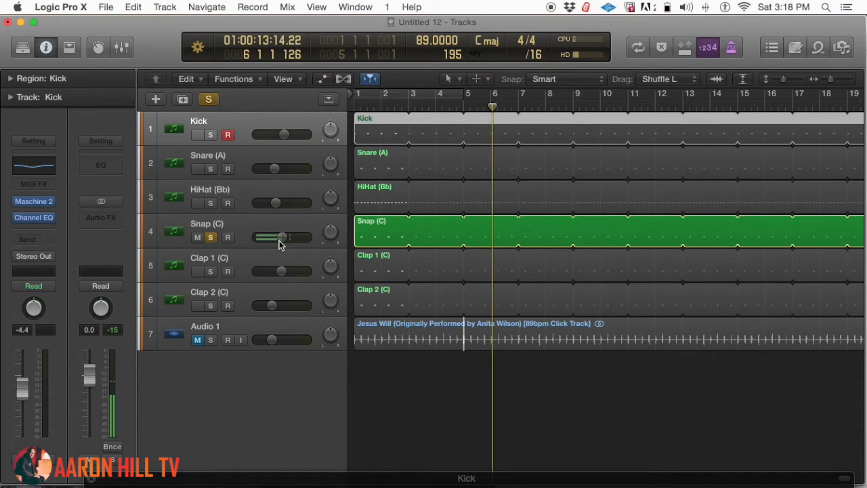
left_click_drag(285, 239, 286, 239)
- Switch the solo from Snap (C) to Clap 1 (C) and restart playback from the beginning
left_click(210, 271)
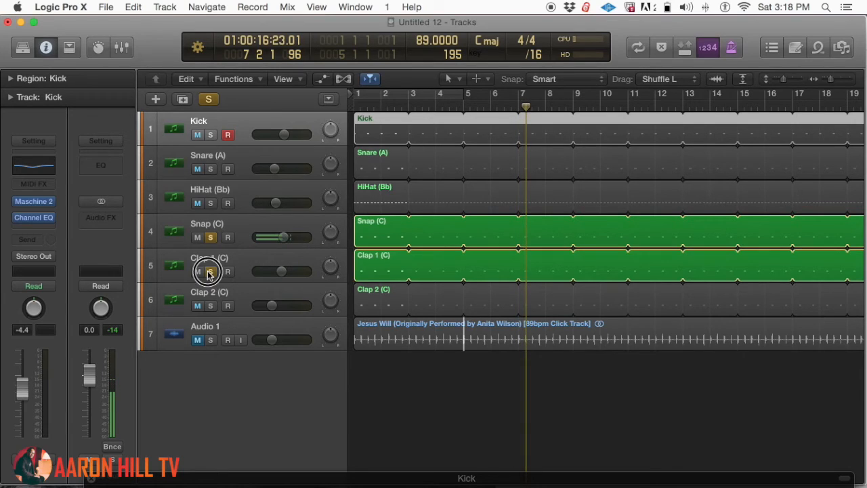
left_click(210, 237)
key("space")
key("space")
key("Return")
key("space")
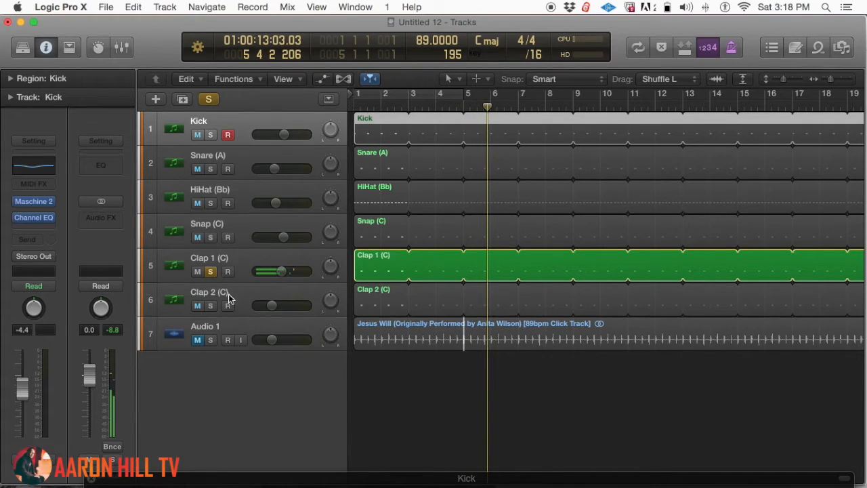
- Switch the solo from Clap 1 (C) to Clap 2 (C), select Clap 2 (C) and return the playhead to the beginning
left_click(212, 306)
key("space")
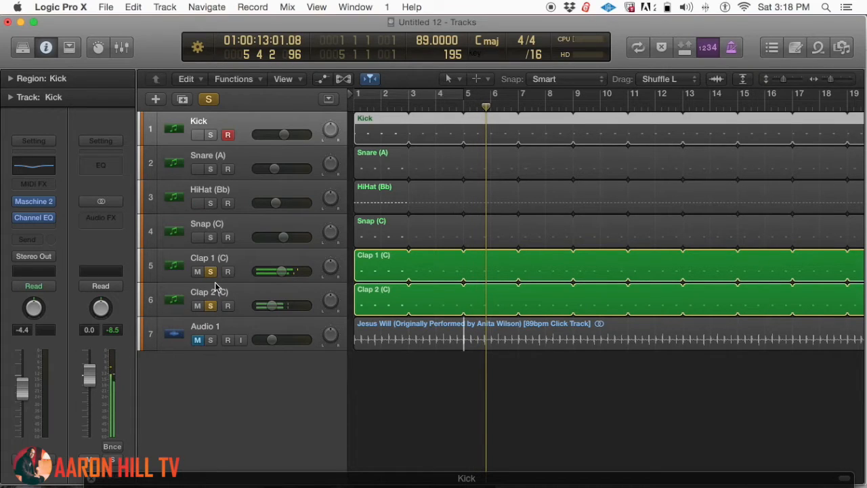
left_click(211, 276)
left_click(276, 295)
key("Return")
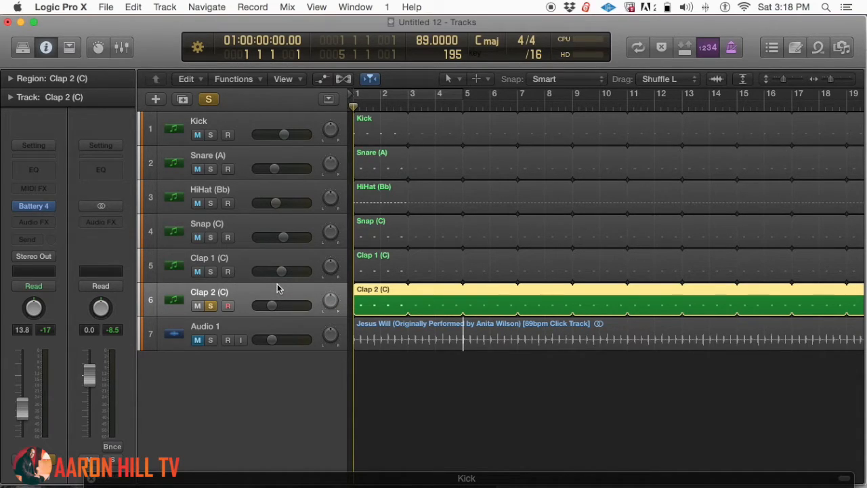
- Add a Channel EQ to Clap 2 (C) and start playback with the EQ window open
left_click(29, 172)
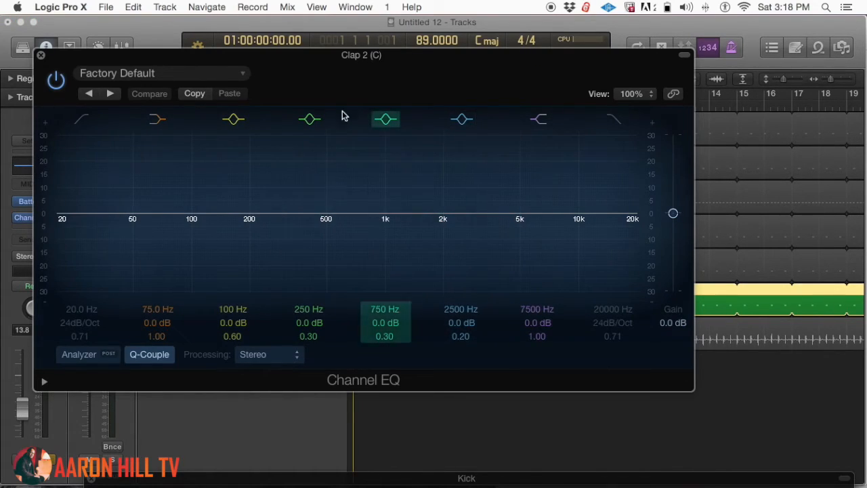
left_click_drag(343, 114, 451, 372)
left_click(212, 307)
left_click(212, 307)
left_click_drag(452, 378, 388, 34)
key("space")
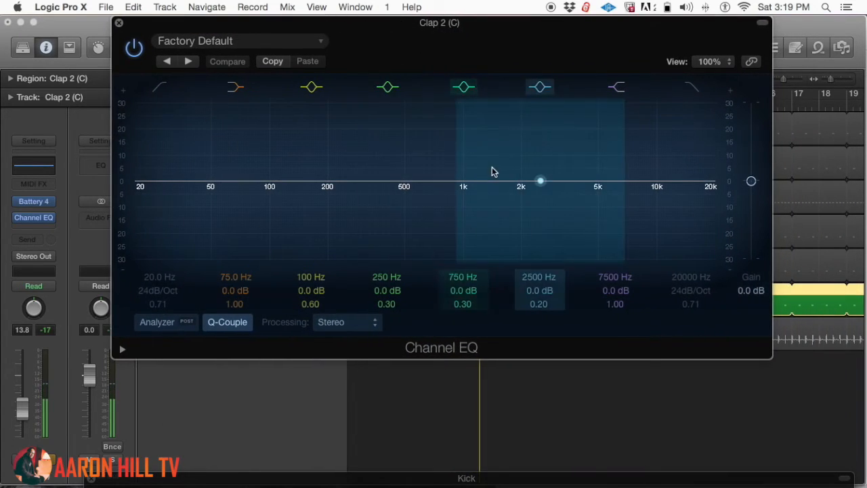
- Boost Clap 2 (C) by 2.5 dB at 1020 Hz with a Q of 0.71 using the 2500 Hz band, closing the EQ when done
left_click_drag(535, 181, 468, 173)
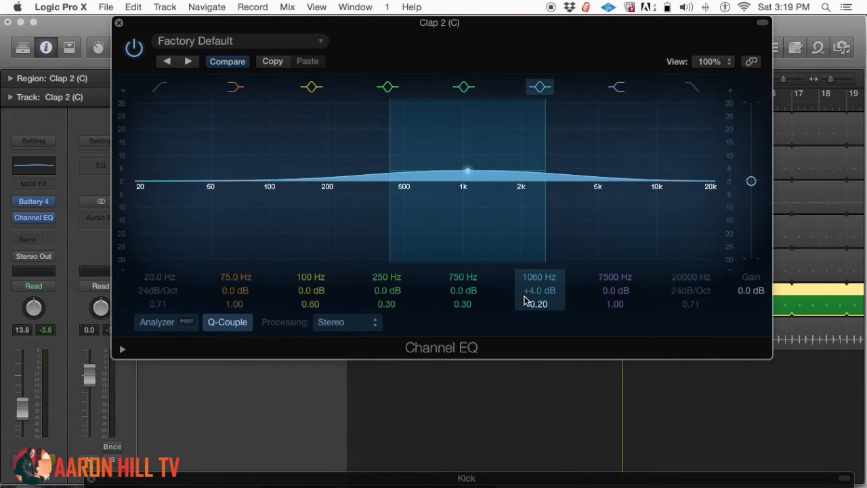
left_click_drag(533, 305, 533, 292)
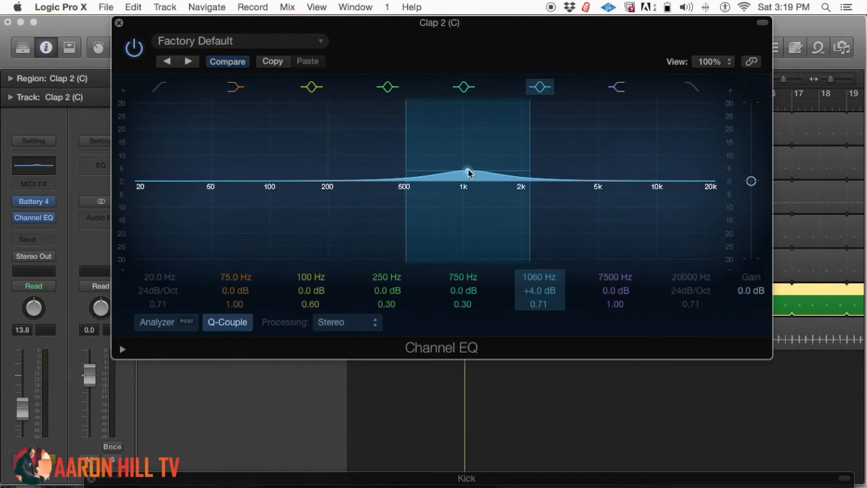
mouse_move(468, 174)
left_mouse_down()
mouse_move(468, 182)
mouse_move(467, 107)
mouse_move(465, 174)
left_mouse_up()
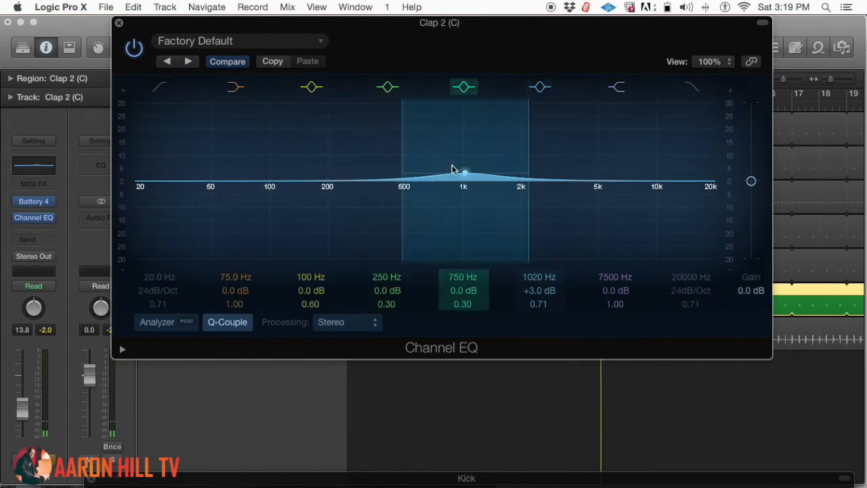
left_click_drag(465, 172, 465, 175)
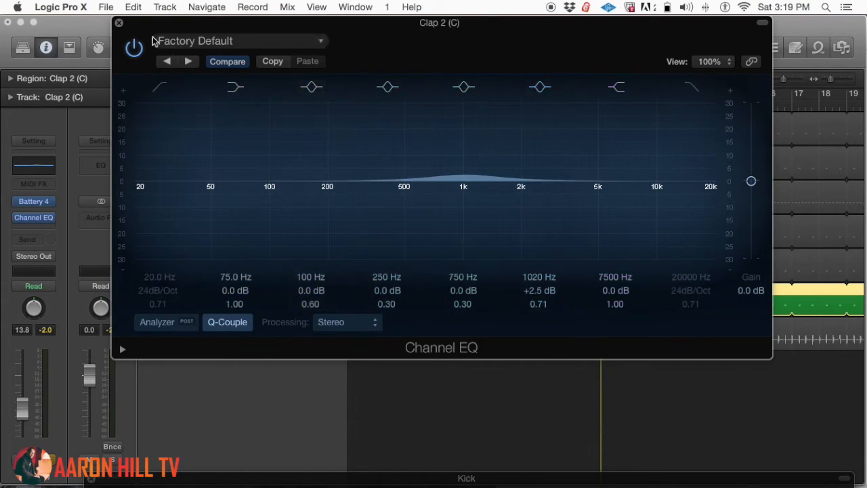
left_click(118, 24)
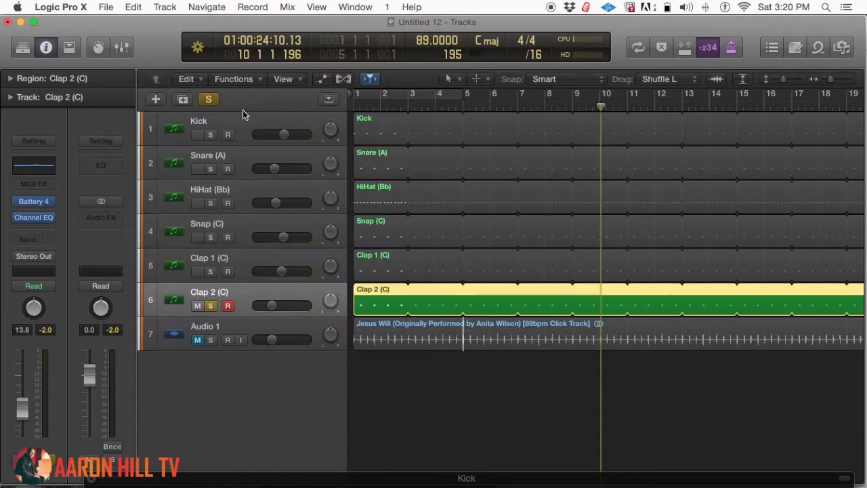
- Clear the Clap 2 (C) solo and raise the Kick volume to -2.1 dB during full playback from the beginning
key("Return")
left_click(208, 307)
left_click(208, 307)
key("space")
key("space")
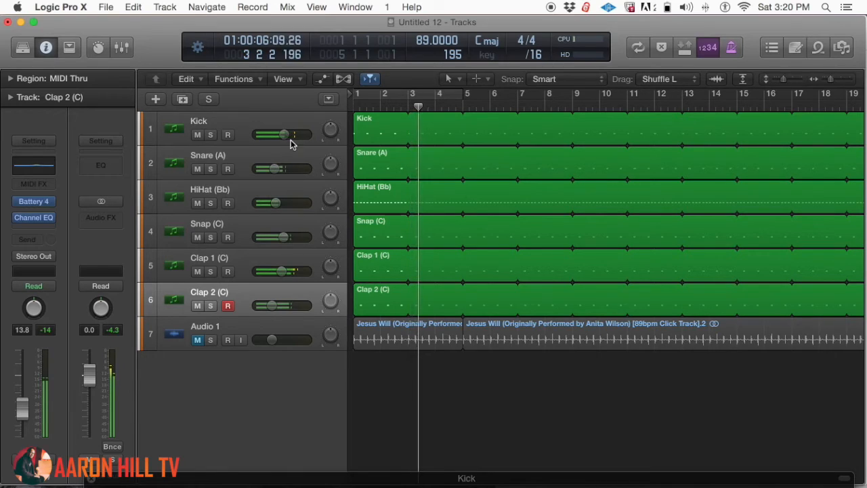
mouse_move(285, 134)
left_mouse_down()
mouse_move(311, 132)
mouse_move(290, 135)
left_mouse_up()
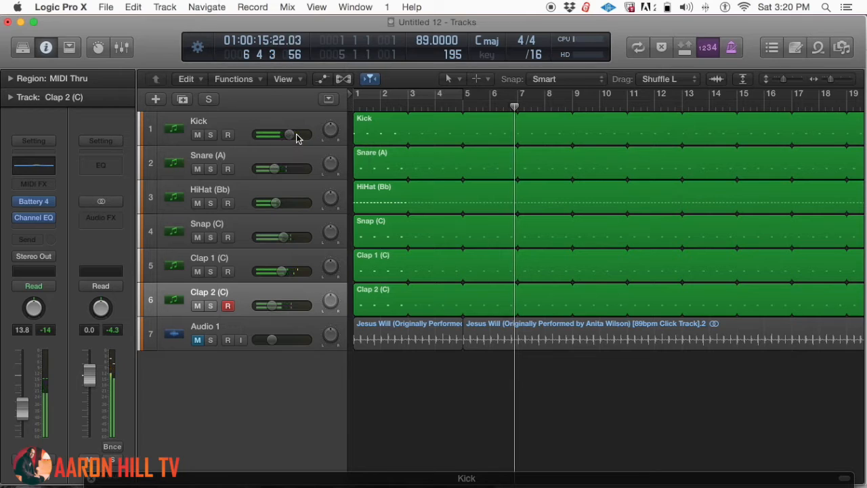
key("space")
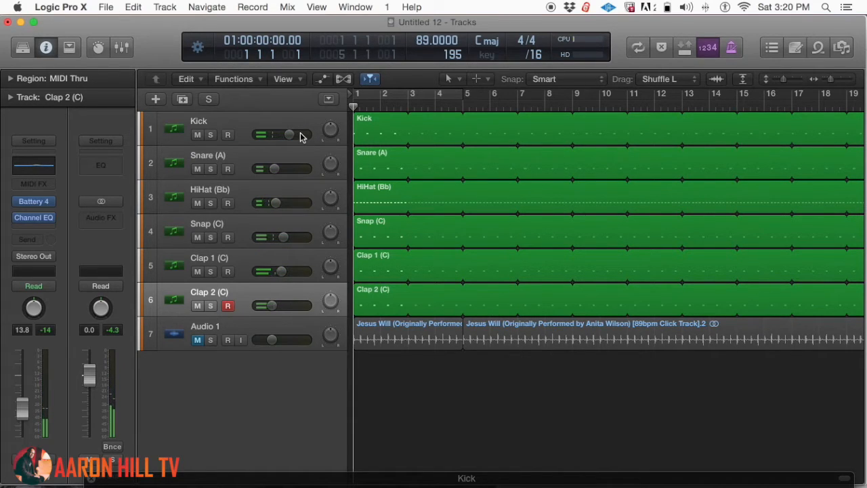
- Save the project as Jesus Will New Click
key("super+s")
key("Escape")
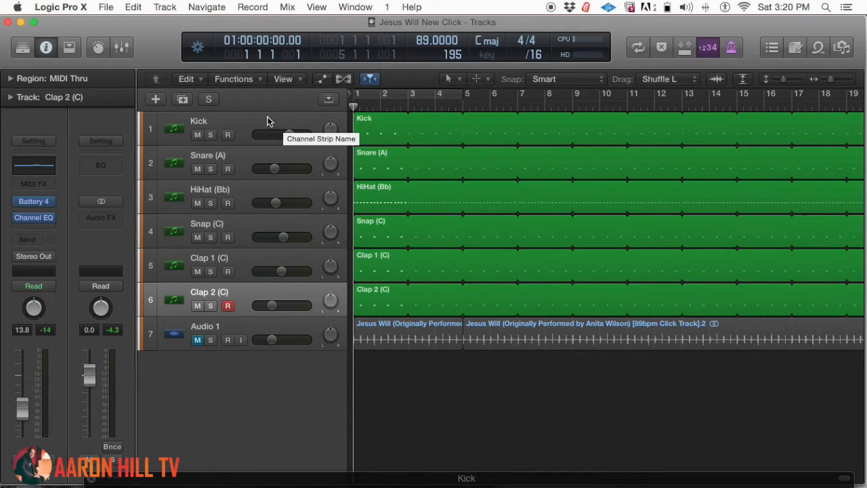
- Insert the stereo Waves C1 comp (s) on the Kick after the Channel EQ and move its window clear of the track controls
left_click(268, 122)
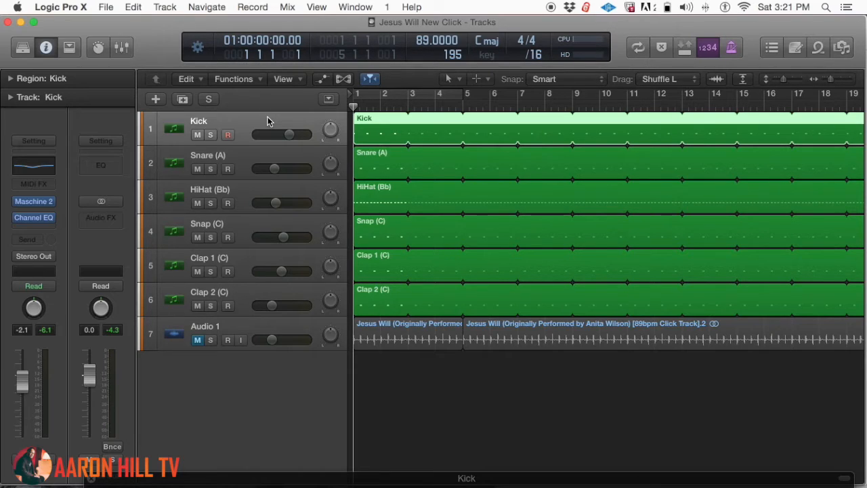
left_click(267, 122)
left_click(46, 228)
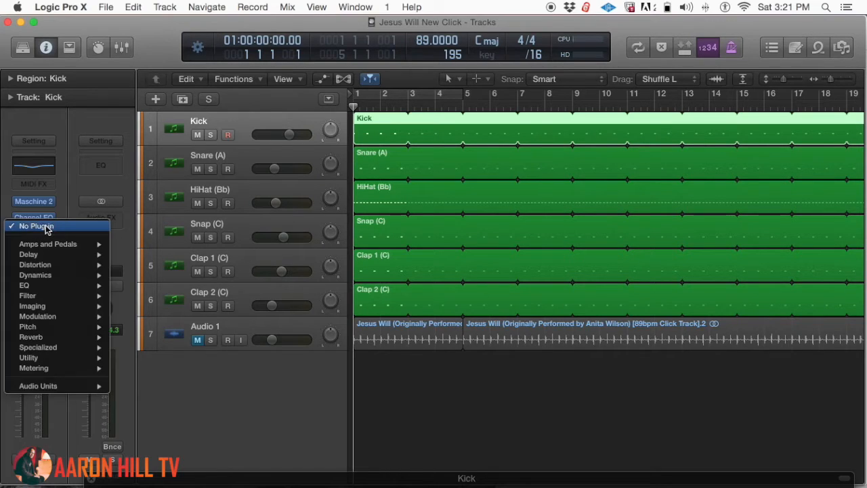
mouse_move(91, 391)
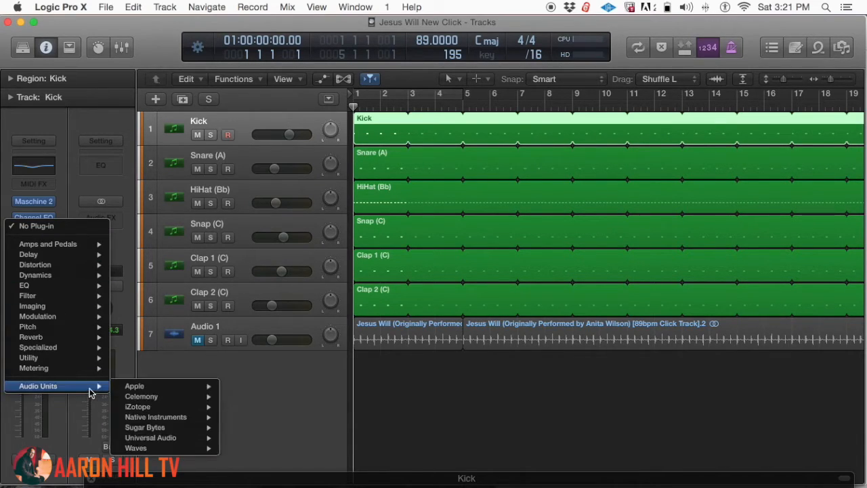
mouse_move(204, 448)
mouse_move(288, 192)
mouse_move(293, 118)
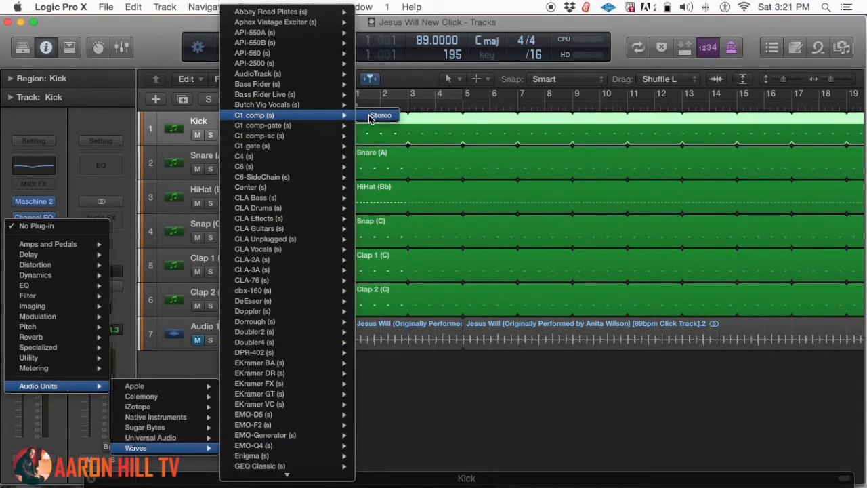
left_click(372, 116)
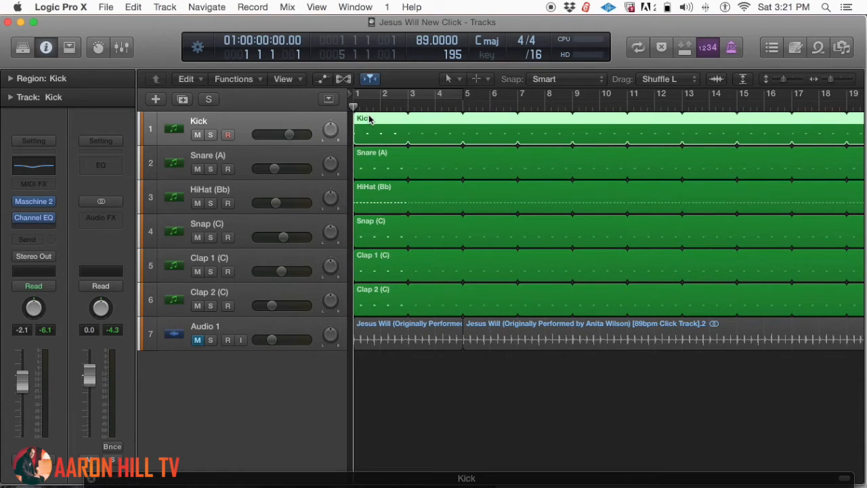
left_click_drag(269, 56, 595, 58)
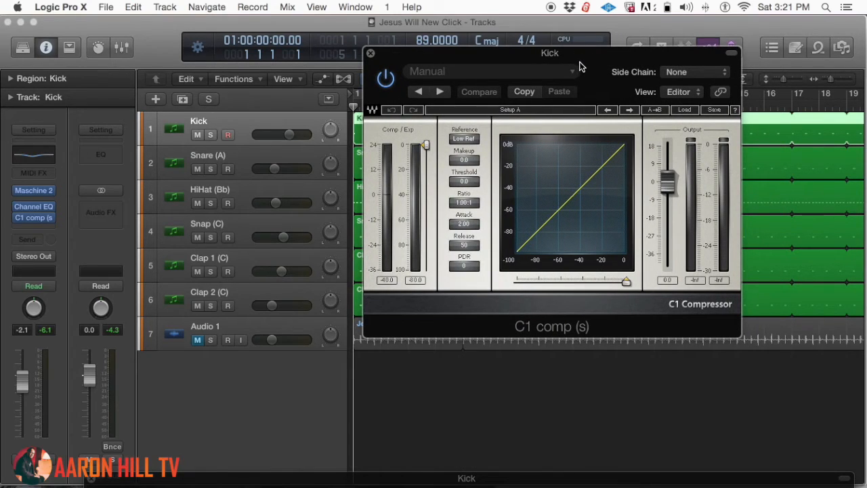
left_click_drag(581, 61, 546, 138)
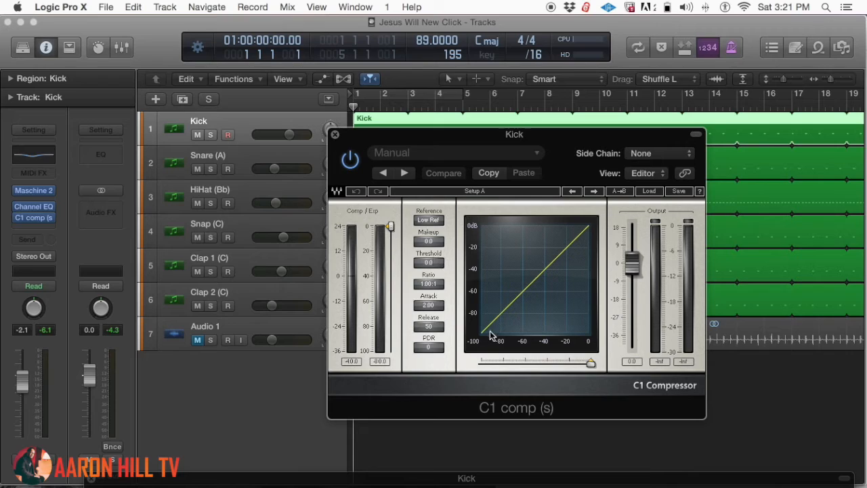
- Solo the Kick and, during playback, set the C1 compressor's threshold to -20.2 and its ratio to 1.25:1
left_click(209, 137)
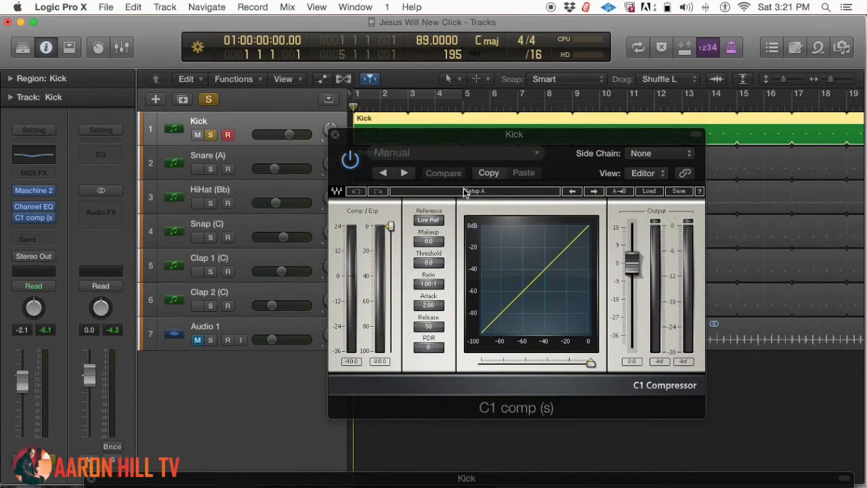
key("space")
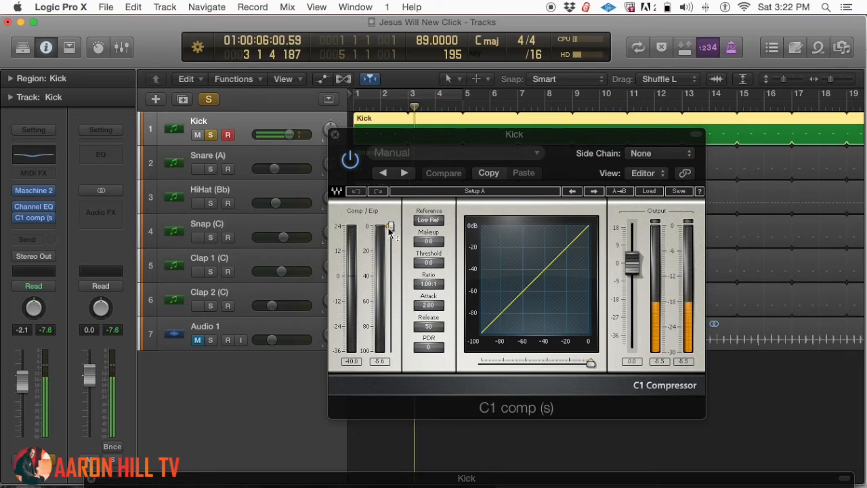
left_click_drag(390, 232, 390, 237)
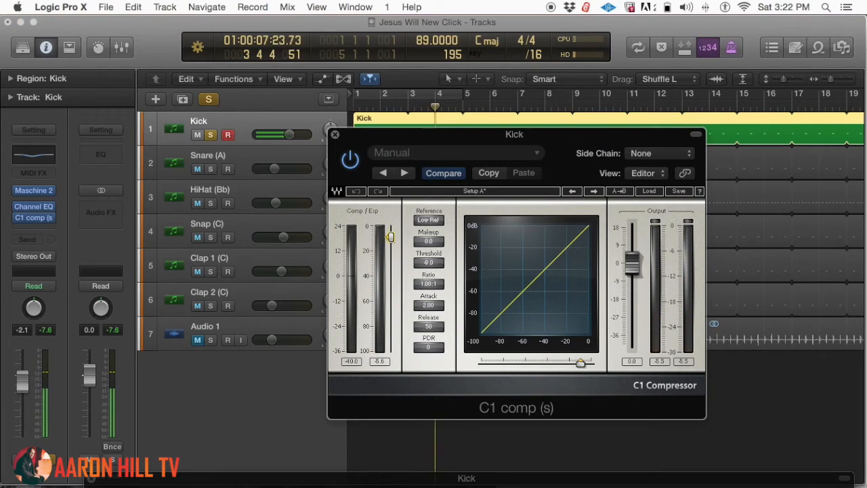
left_click_drag(390, 238, 391, 250)
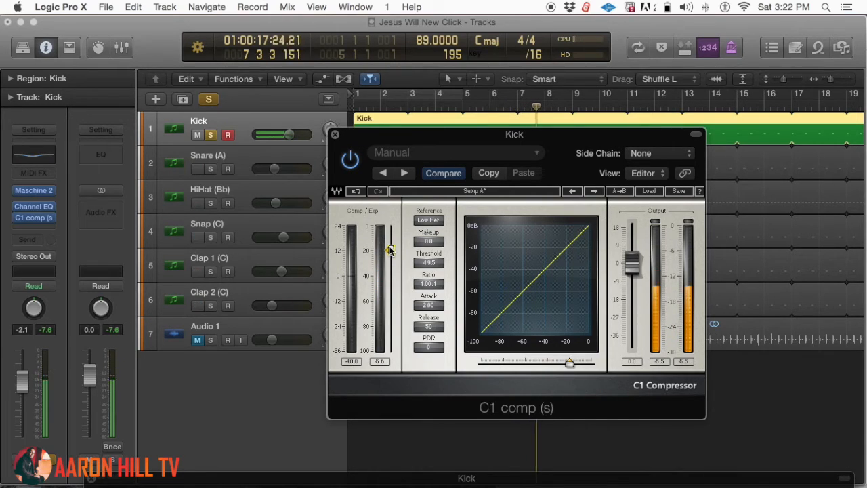
left_click_drag(429, 288, 429, 278)
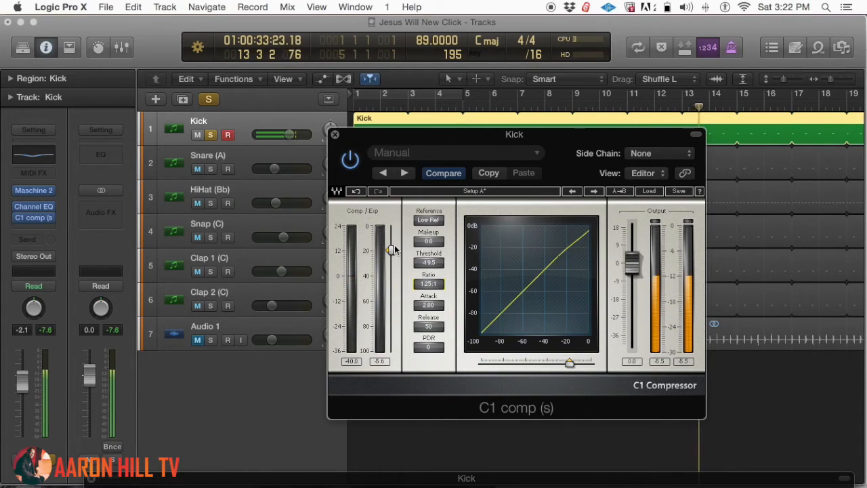
left_click_drag(391, 251, 392, 251)
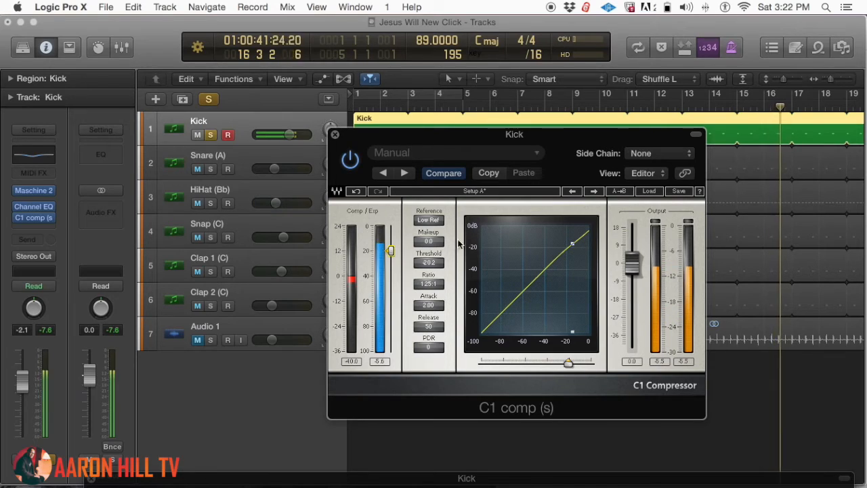
- Reset the C1 compressor's gain-reduction peak reading, then set the makeup to 1.5 and the threshold to -20.4
left_click(351, 362)
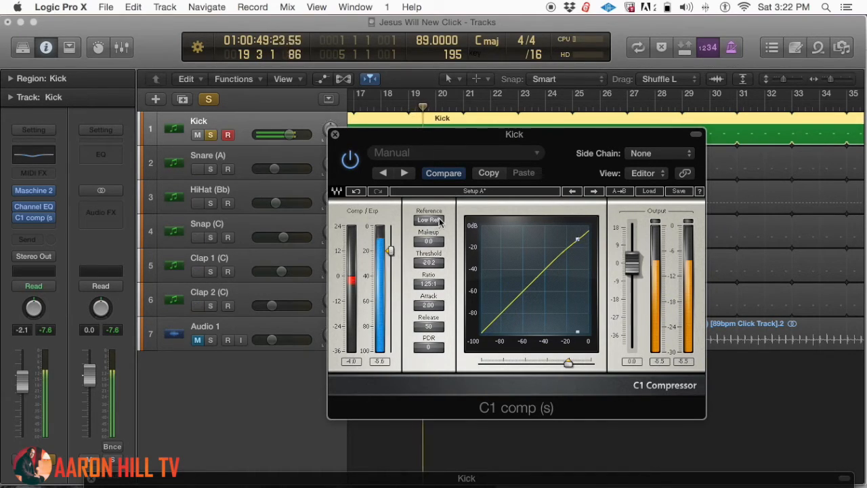
left_click_drag(434, 244, 434, 234)
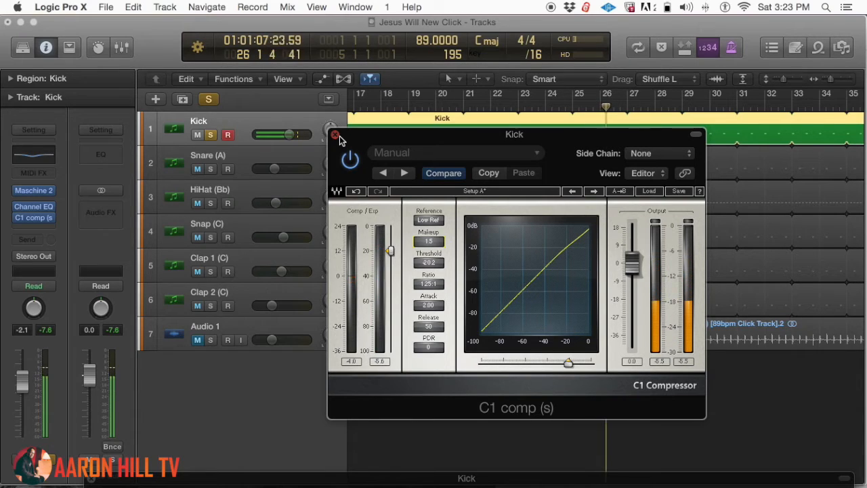
left_click_drag(391, 250, 391, 252)
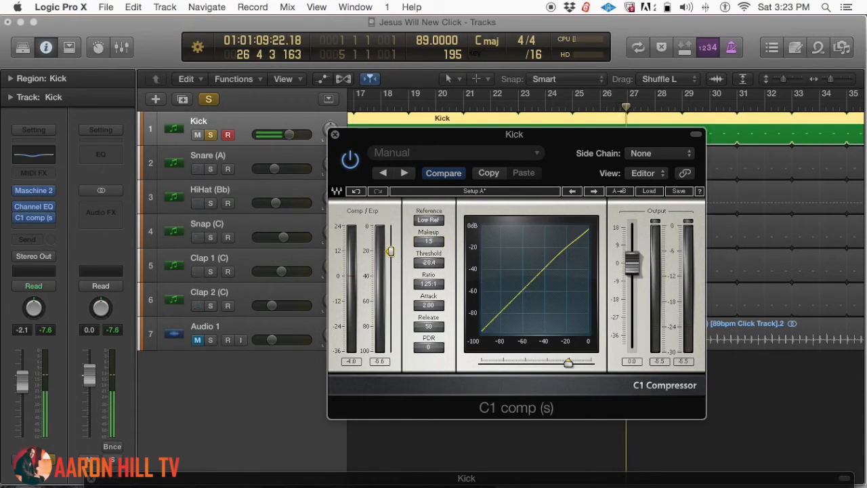
- Close the Kick compressor, clear the Kick solo and set the Kick volume to -0.8 dB during full playback
left_click(335, 137)
left_click(210, 135)
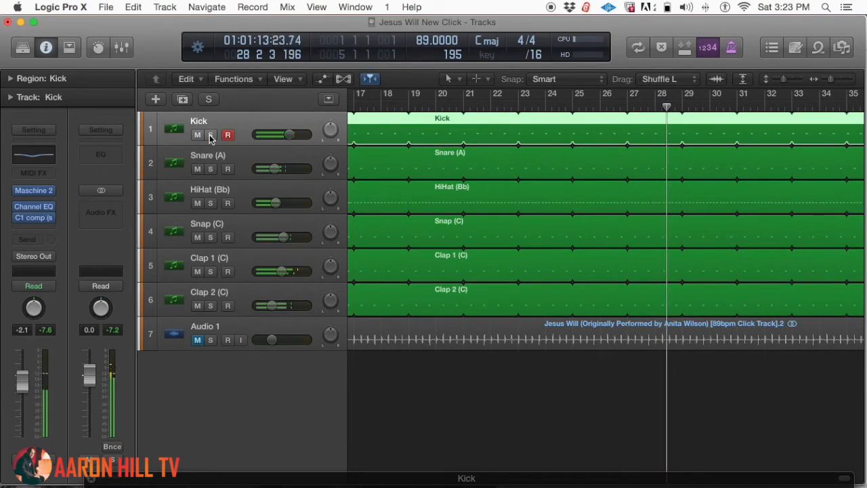
mouse_move(290, 134)
left_mouse_down()
mouse_move(305, 132)
mouse_move(283, 140)
left_mouse_up()
- Select Snare (A), show the mixer and copy the C1 compressor from the Kick channel to the Snare channel after its Channel EQ
left_click(257, 162)
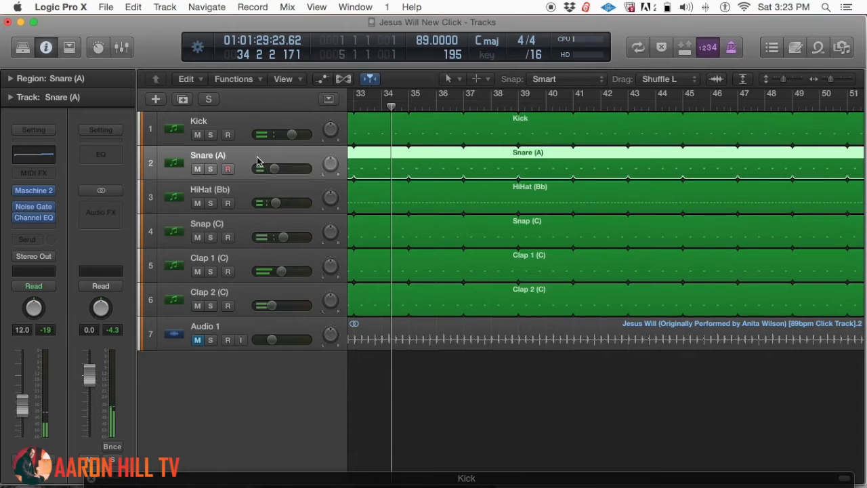
key("x")
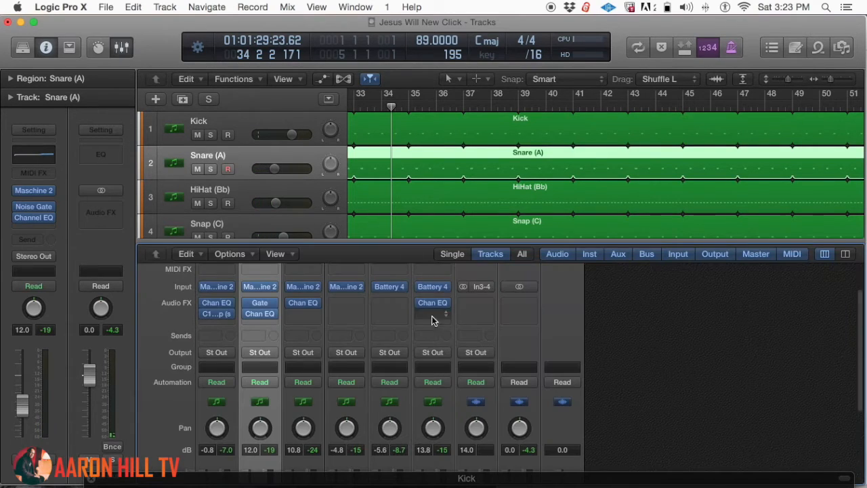
scroll(336, 329, "down", 5)
scroll(308, 339, "up", 5)
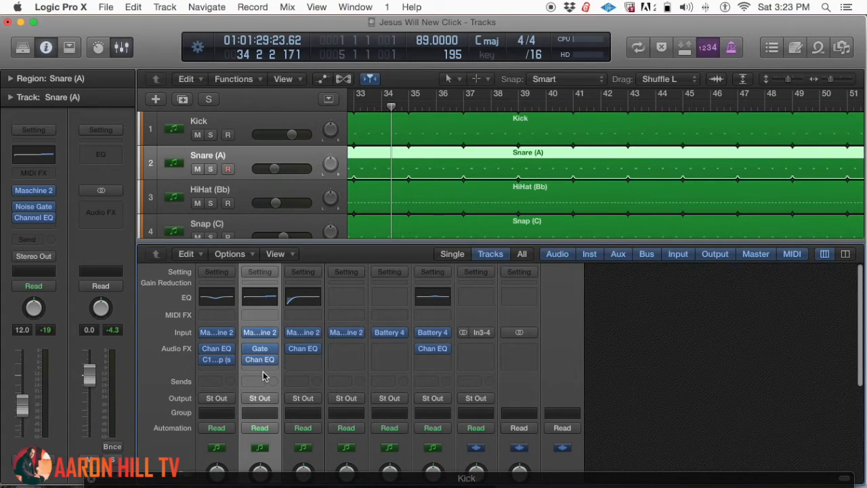
scroll(234, 371, "down", 1)
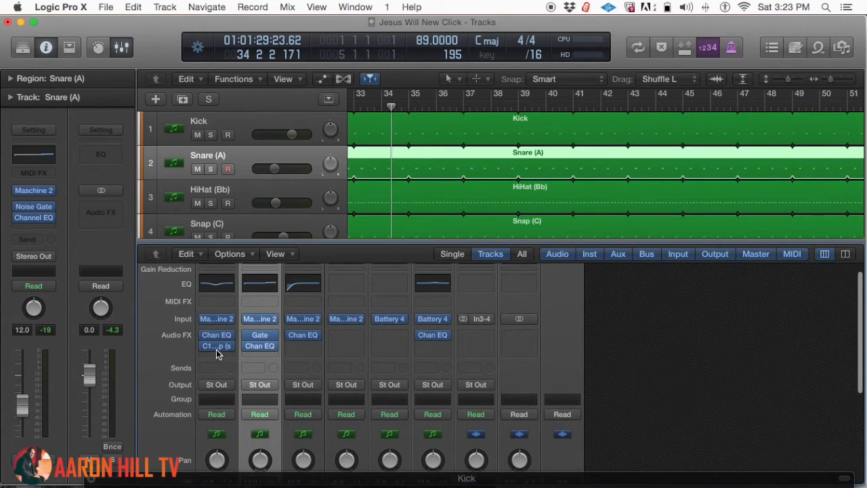
left_click_drag(217, 349, 256, 359)
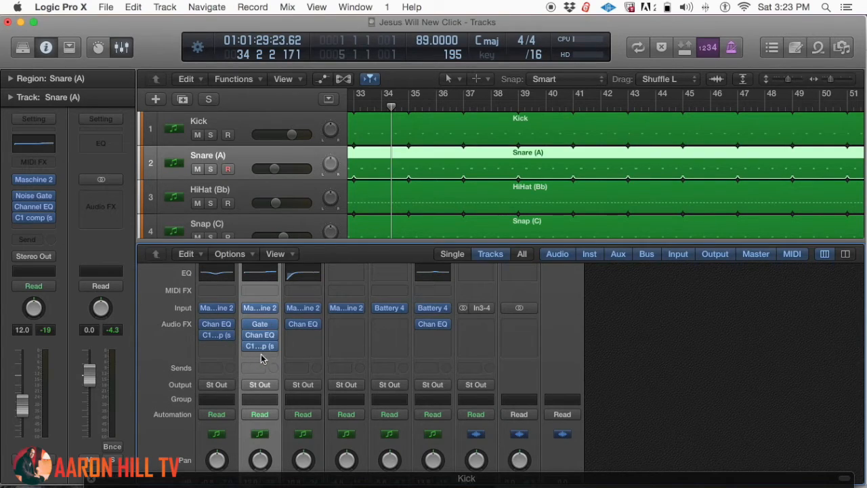
- Open the Snare (A) track's C1 compressor, move its window clear of the track list and solo the Snare during playback from the start
left_click(258, 158)
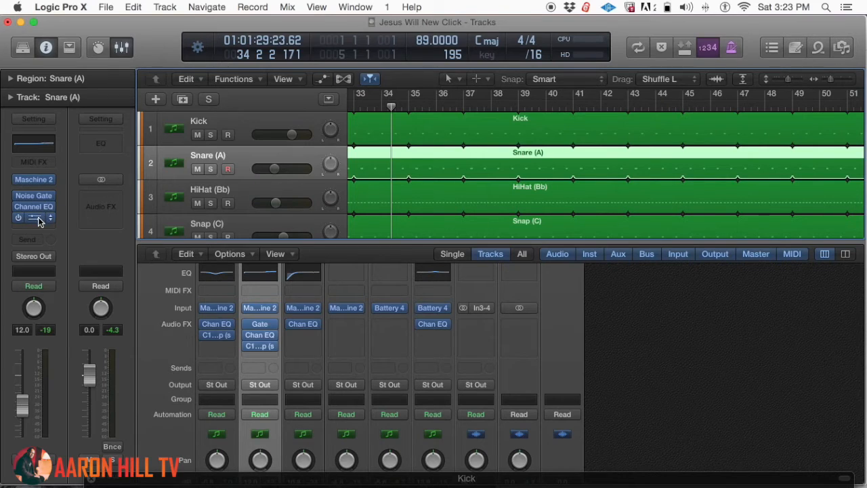
left_click(38, 219)
key("Return")
key("space")
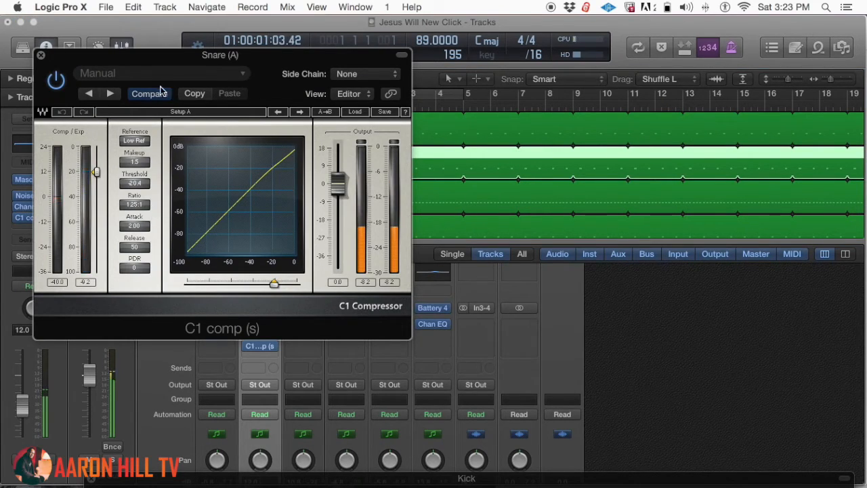
left_click_drag(163, 55, 548, 59)
left_click(210, 169)
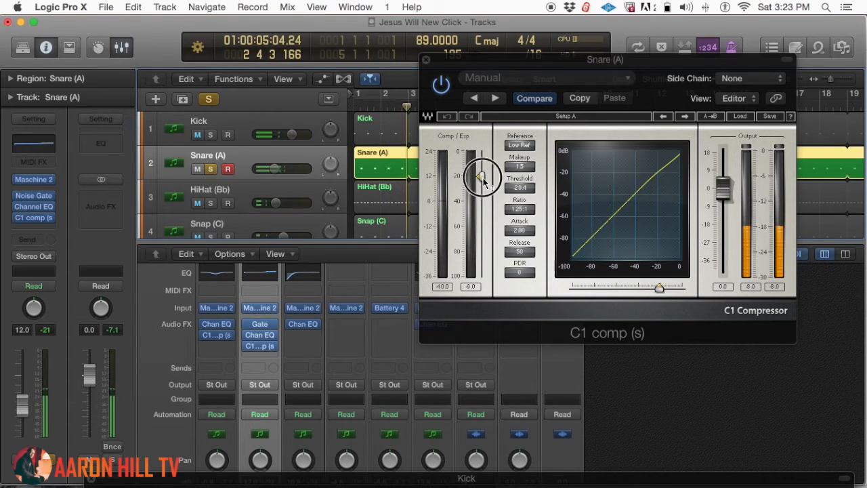
- Zero the Snare compressor's threshold and makeup during solo playback, then set the threshold to -20.6 and the makeup to 3.0
left_click_drag(480, 173, 481, 153)
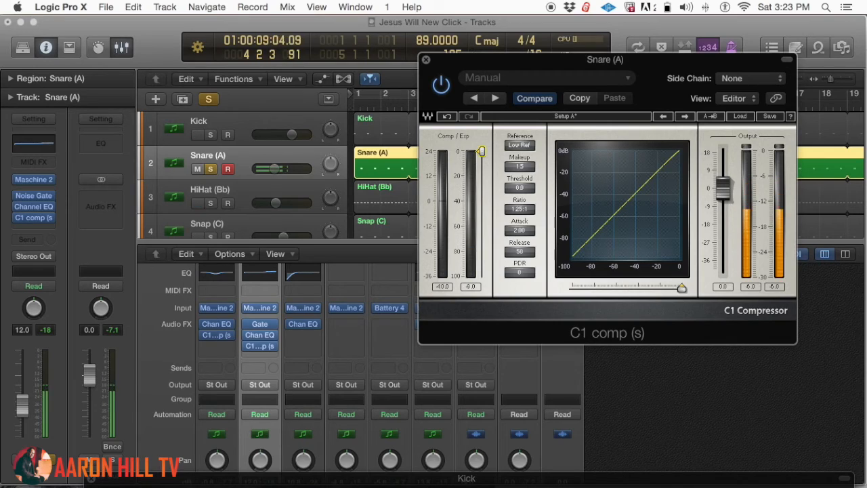
mouse_move(481, 152)
left_mouse_down()
mouse_move(481, 160)
mouse_move(482, 153)
left_mouse_up()
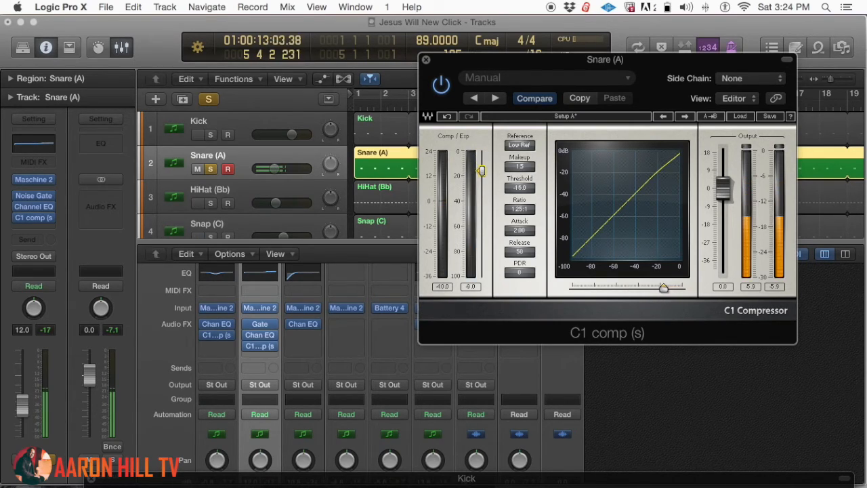
double_click(523, 168)
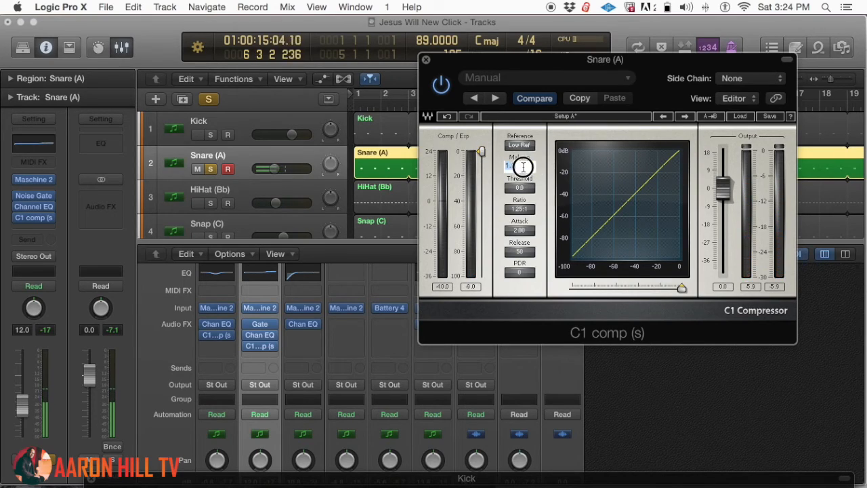
type("0")
key("Return")
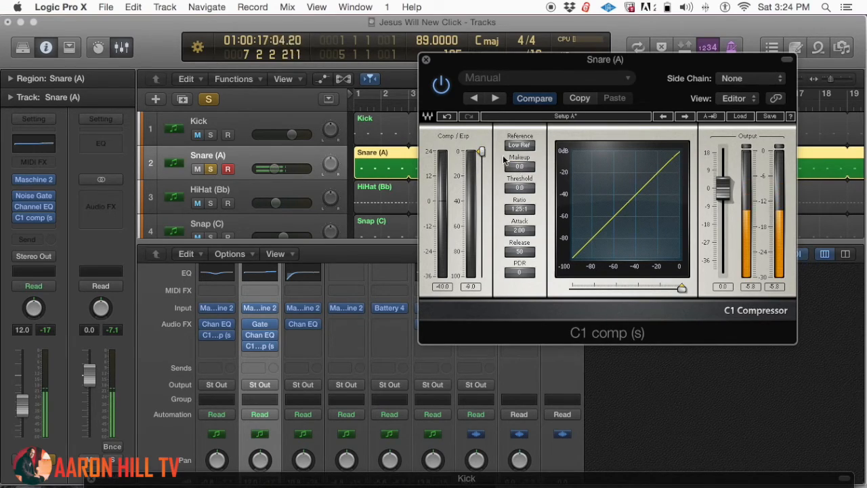
left_click_drag(482, 157, 480, 177)
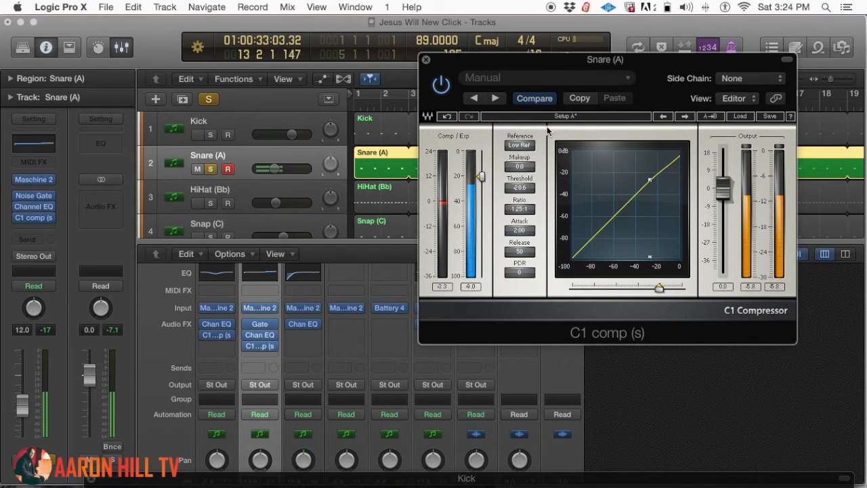
left_click(521, 167)
left_click_drag(521, 166, 520, 152)
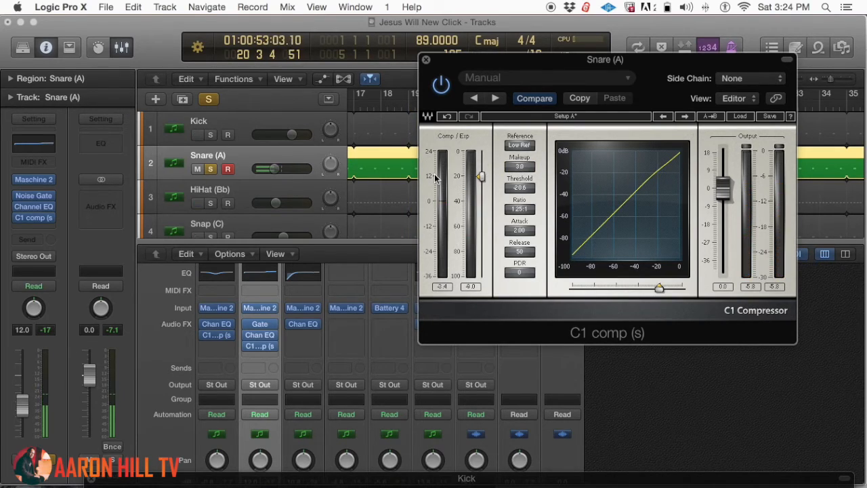
- Bypass and re-enable the Snare's C1 compressor twice during solo playback to compare the compressed and uncompressed sound
mouse_move(36, 219)
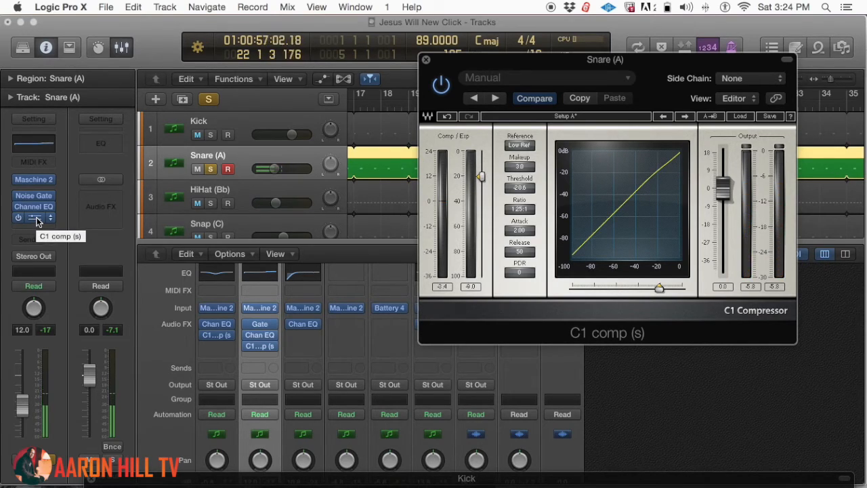
left_click(36, 218)
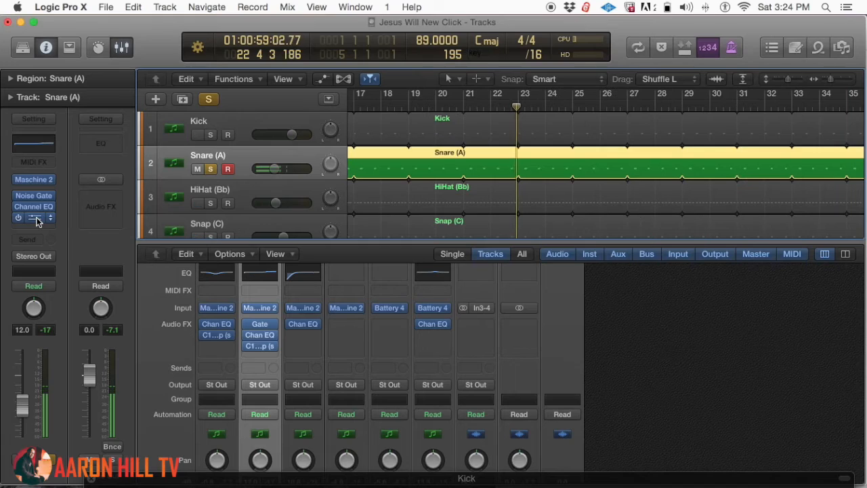
left_click(36, 218)
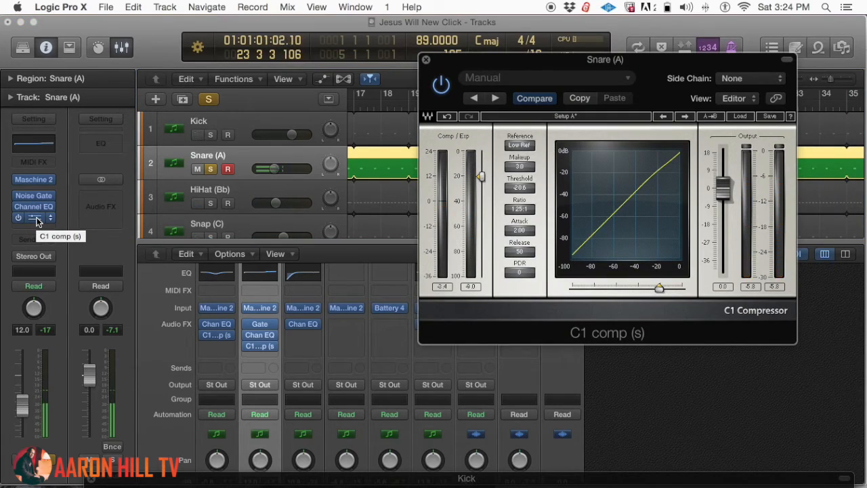
left_click(36, 217, "alt")
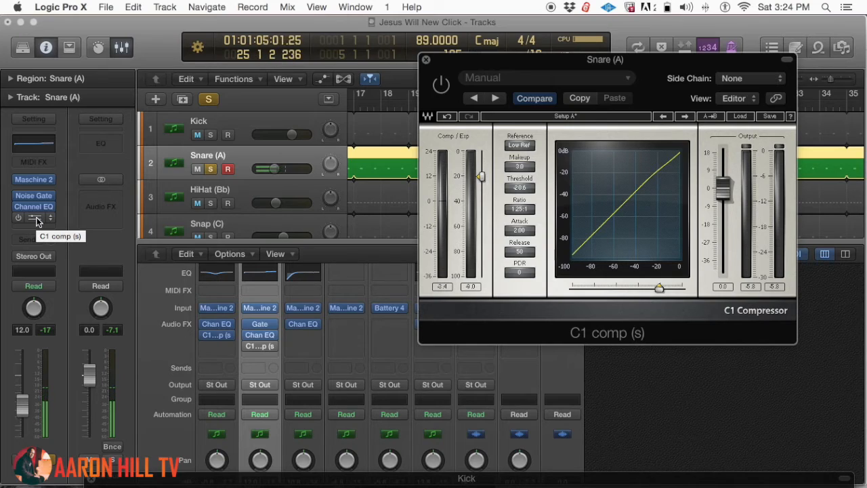
left_click(36, 218, "alt")
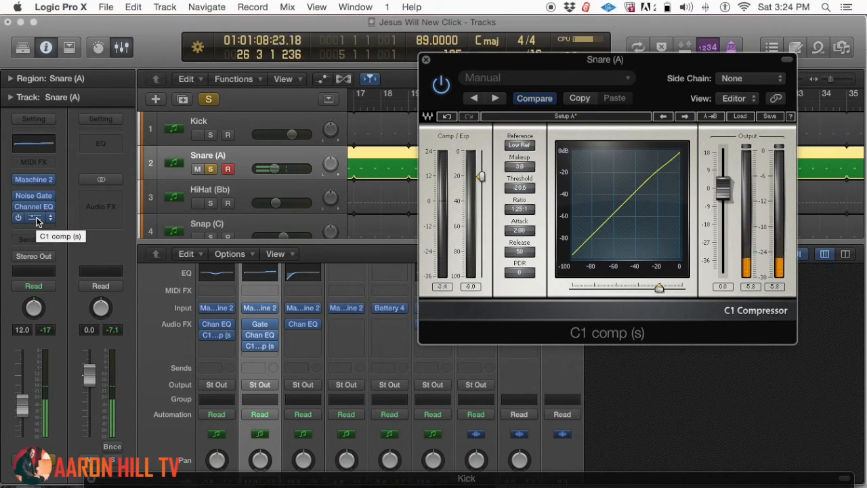
left_click(36, 217, "alt")
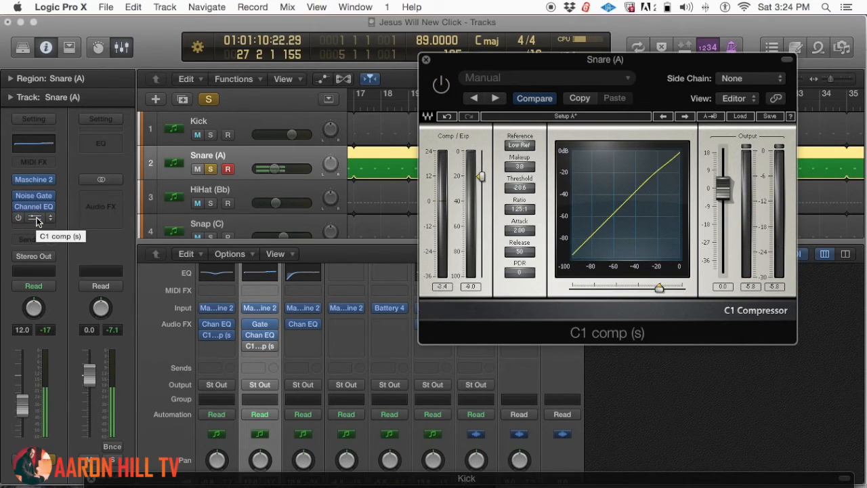
left_click(36, 217, "alt")
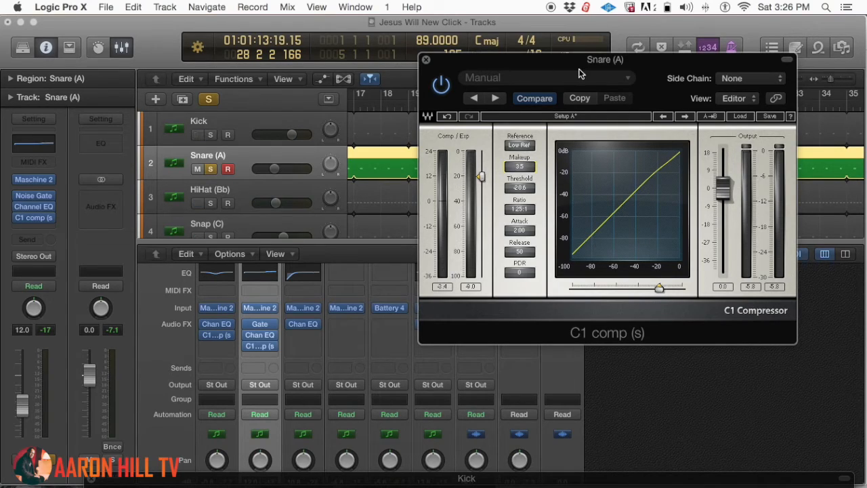
- Replay from the start, clear the Snare (A) solo and lower the Stereo Out volume to -1.5 dB
key("Return")
key("space")
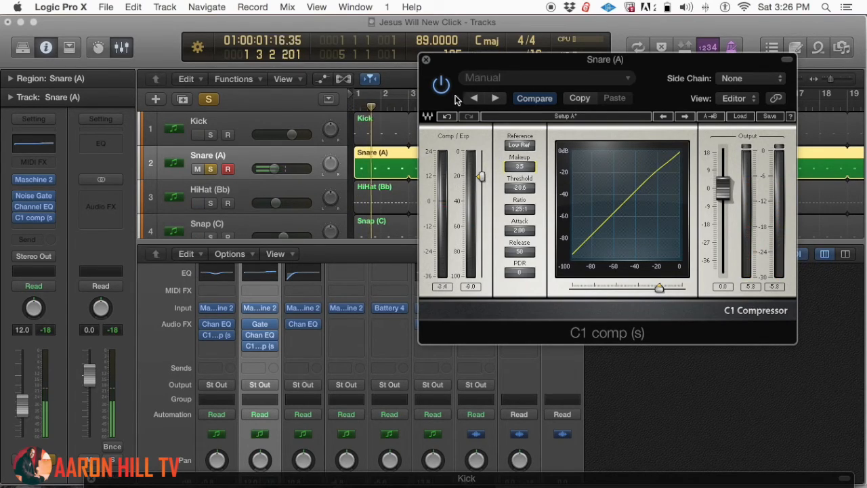
left_click(211, 170)
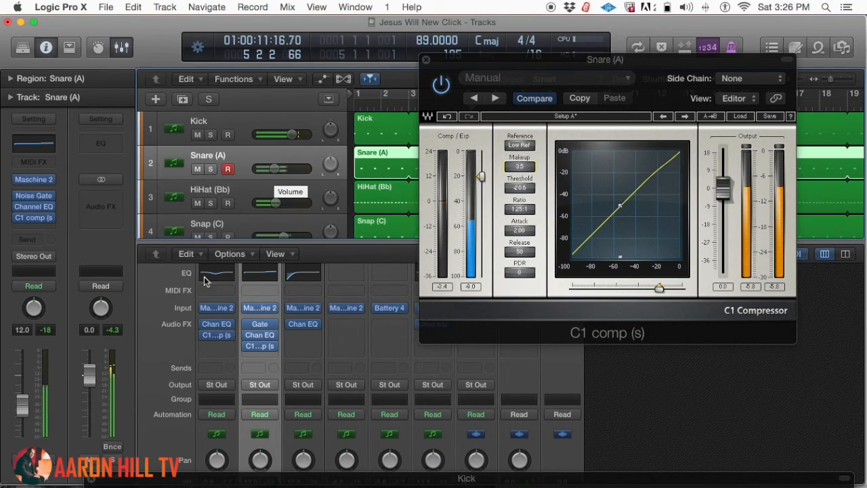
left_click_drag(88, 372, 88, 385)
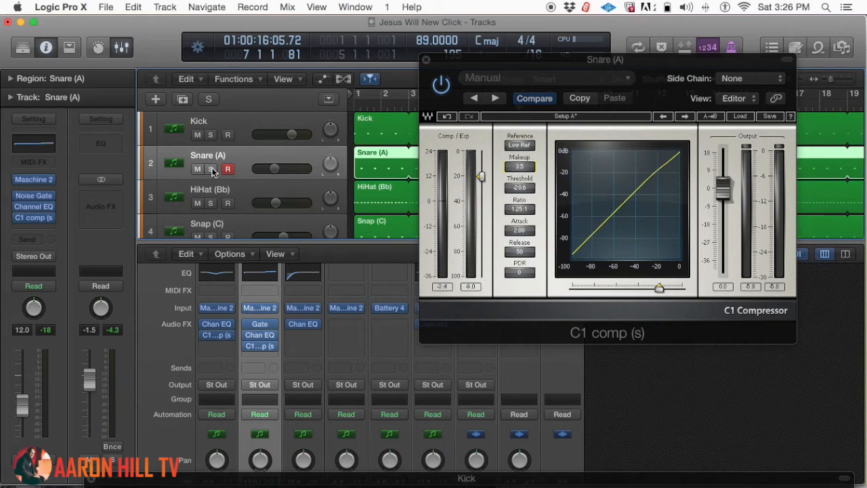
- Replay the full mix from the start, set the Snare (A) volume to -13.0 dB and close its compressor
scroll(211, 172, "right", 1)
key("Return")
key("space")
mouse_move(278, 168)
left_mouse_down()
mouse_move(305, 167)
mouse_move(289, 164)
mouse_move(275, 176)
left_mouse_up()
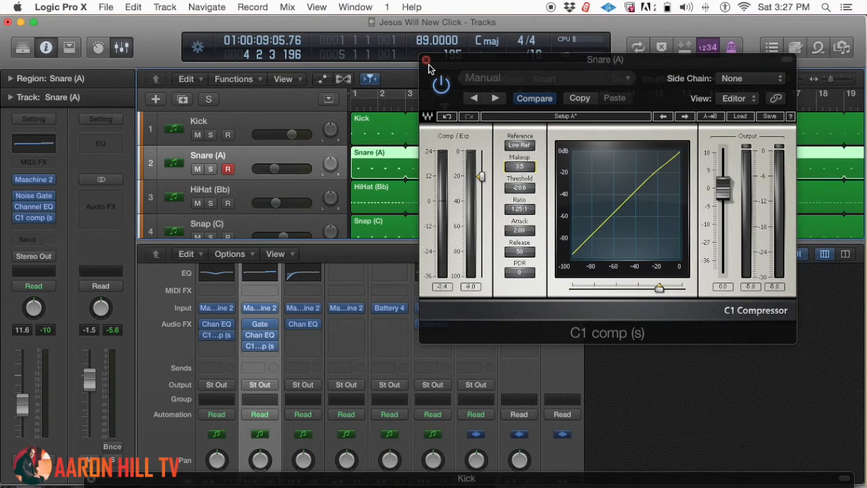
left_click(275, 170)
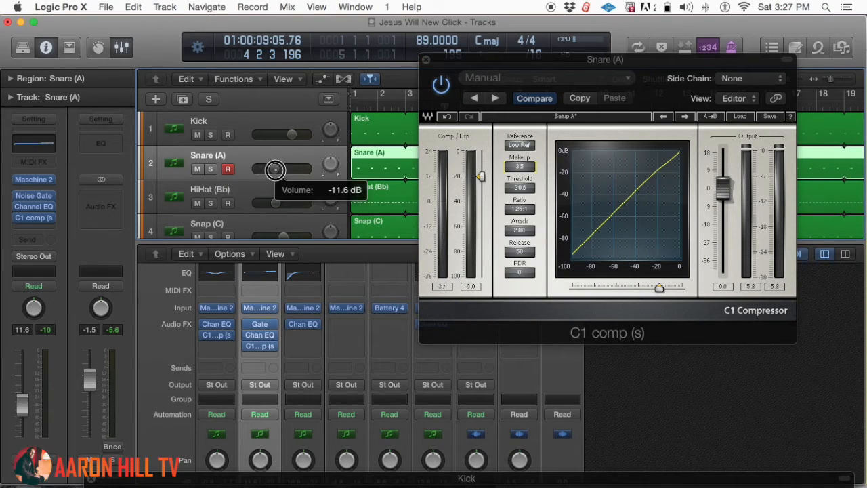
left_click_drag(274, 171, 273, 170)
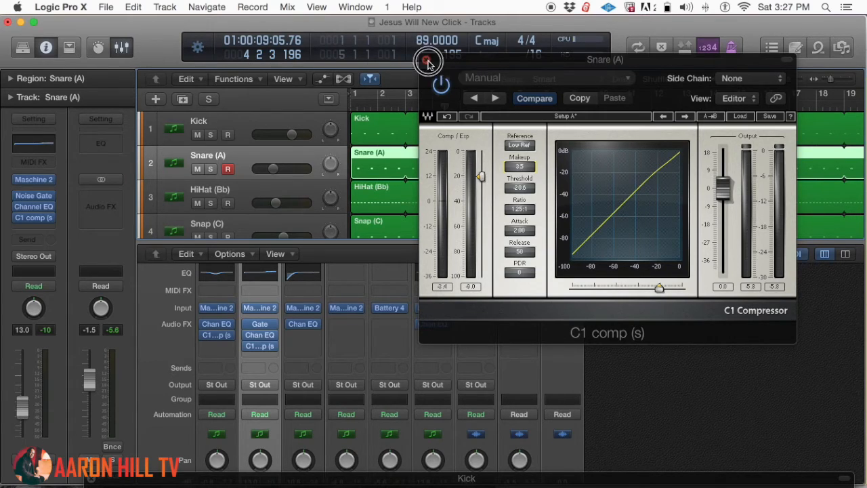
left_click(428, 61)
- Set the HiHat (Bb) volume to -11.6 dB while the full mix plays
key("space")
scroll(325, 173, "down", 2)
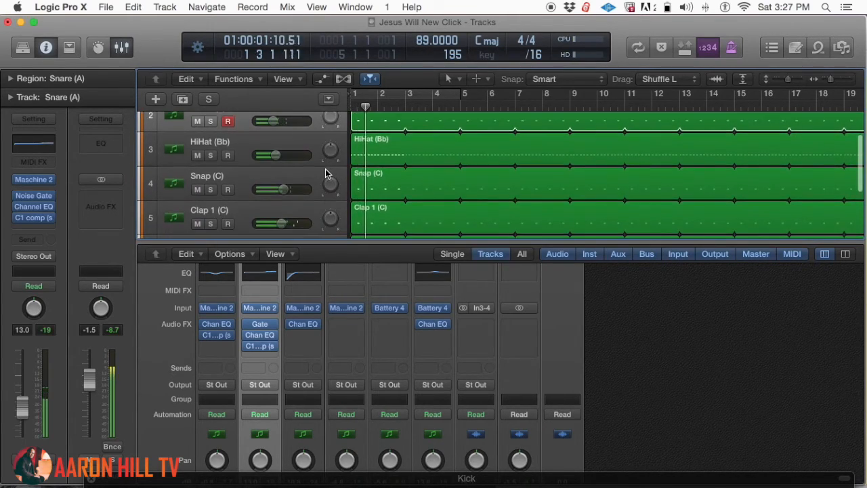
scroll(325, 173, "up", 2)
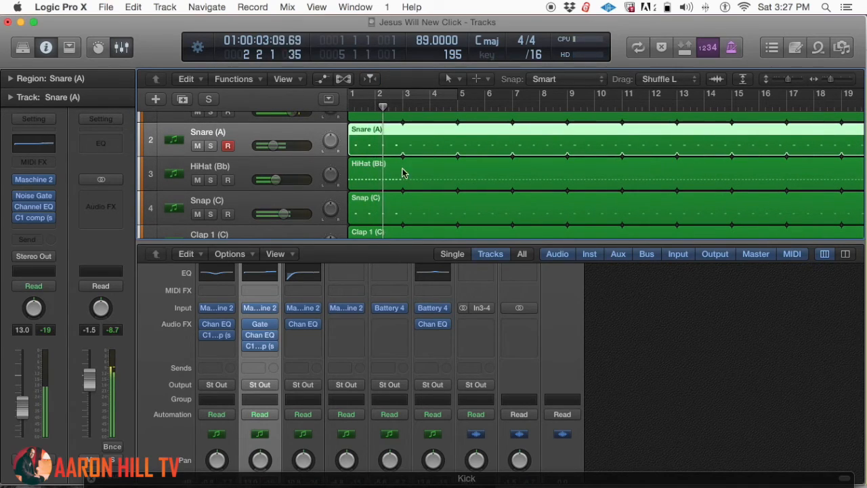
left_click(272, 179)
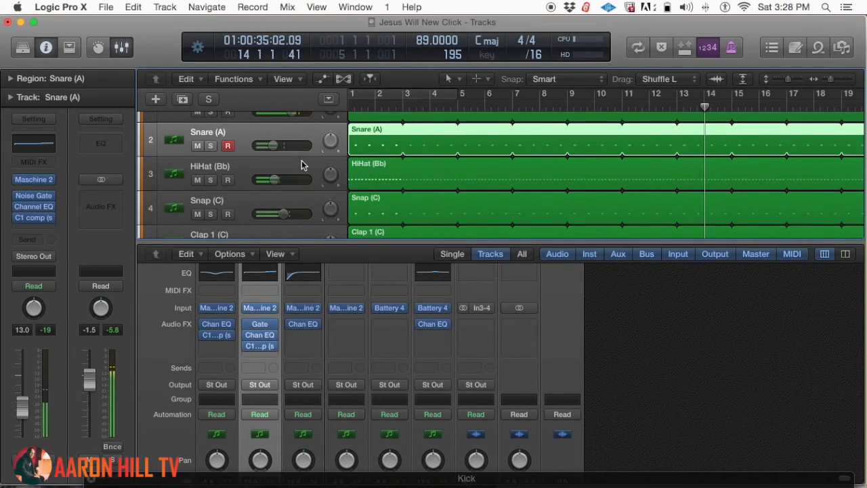
- Copy the Snare's C1 compressor to the Snap (C), Clap 1 (C) and Clap 2 (C) channels, and bypass the two Clap copies
scroll(302, 166, "down", 2)
scroll(248, 160, "up", 2)
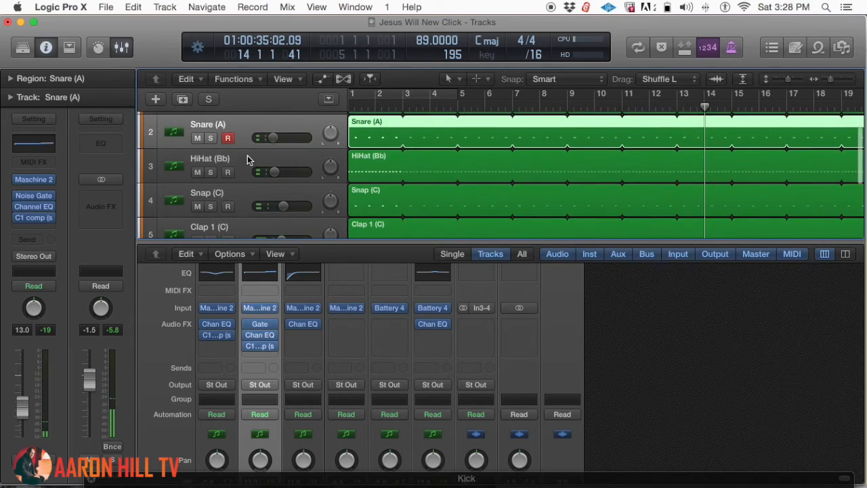
scroll(248, 160, "down", 4)
scroll(236, 203, "up", 2)
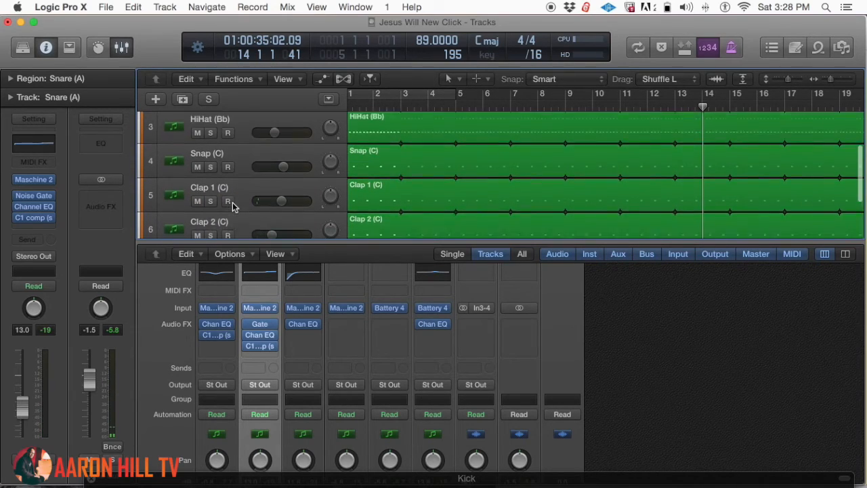
scroll(233, 206, "up", 3)
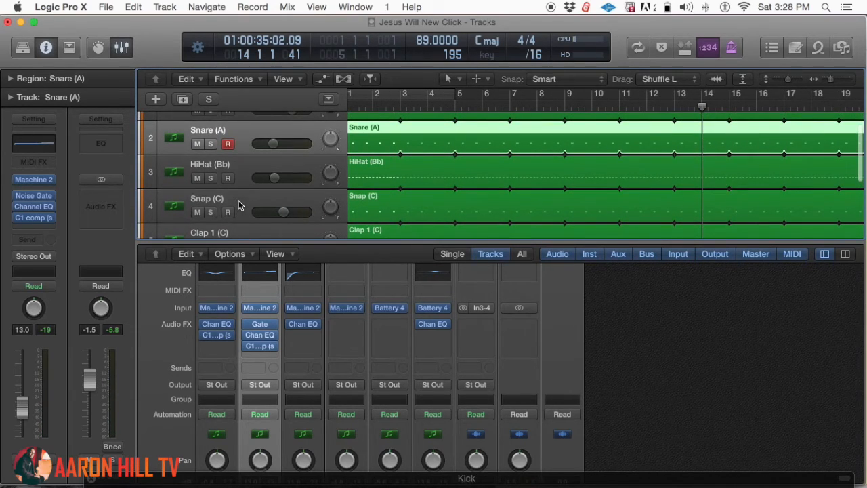
scroll(294, 291, "down", 6)
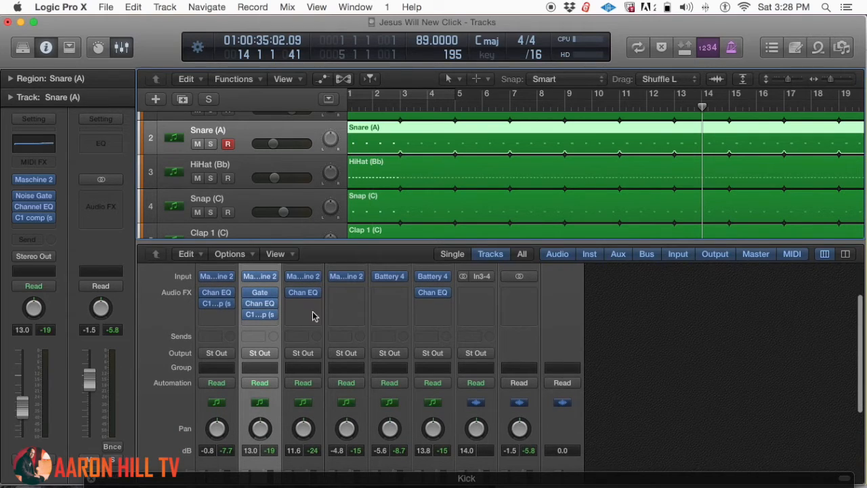
scroll(291, 320, "up", 6)
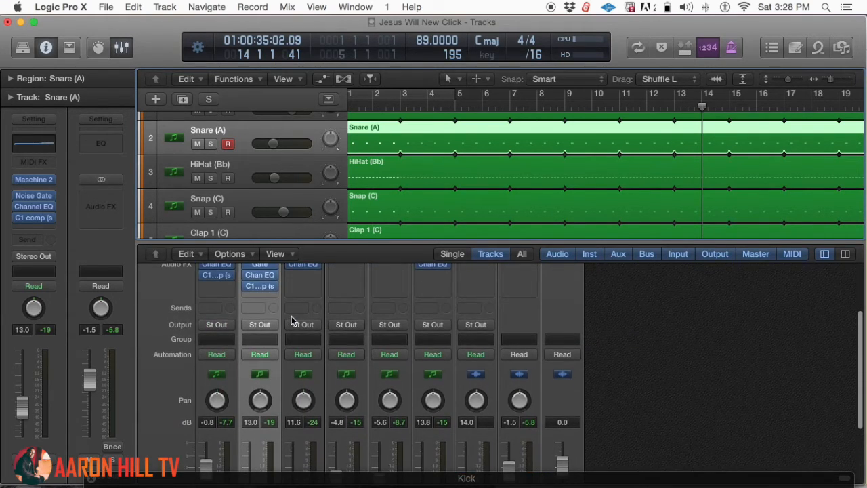
left_click_drag(261, 319, 429, 323)
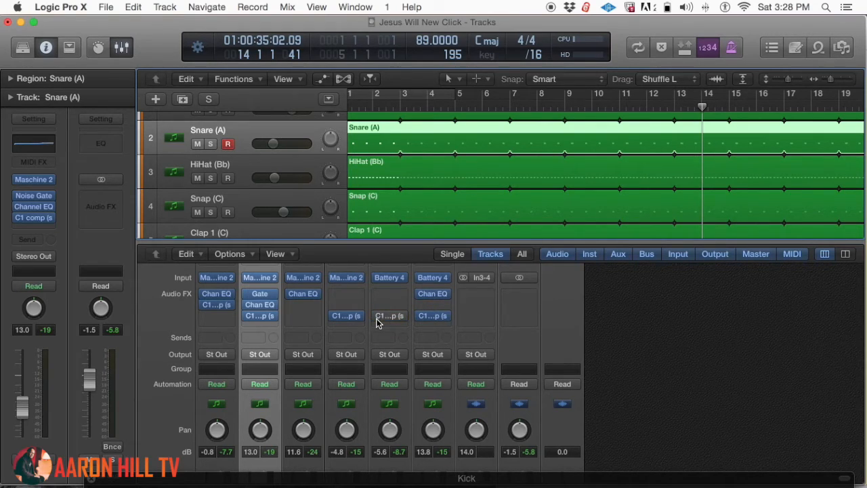
left_click(421, 316)
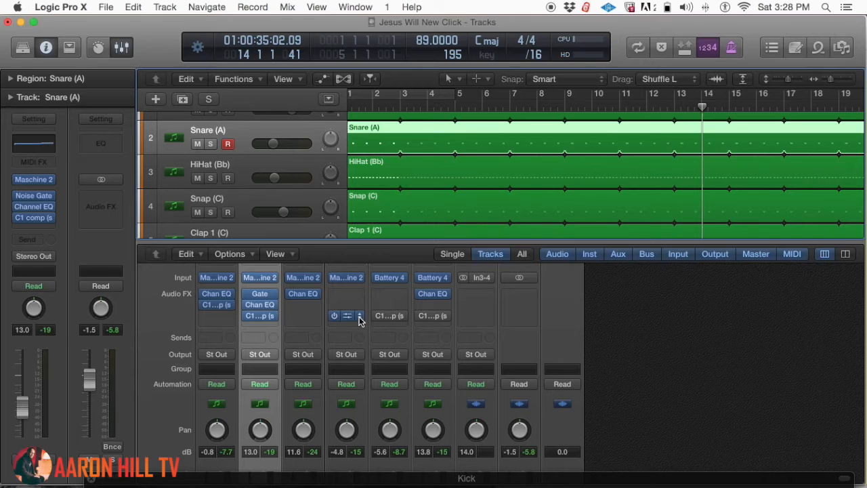
- Select the Snap (C) track, open its C1 compressor and play the mix from the start
scroll(345, 320, "down", 5)
scroll(277, 147, "up", 3)
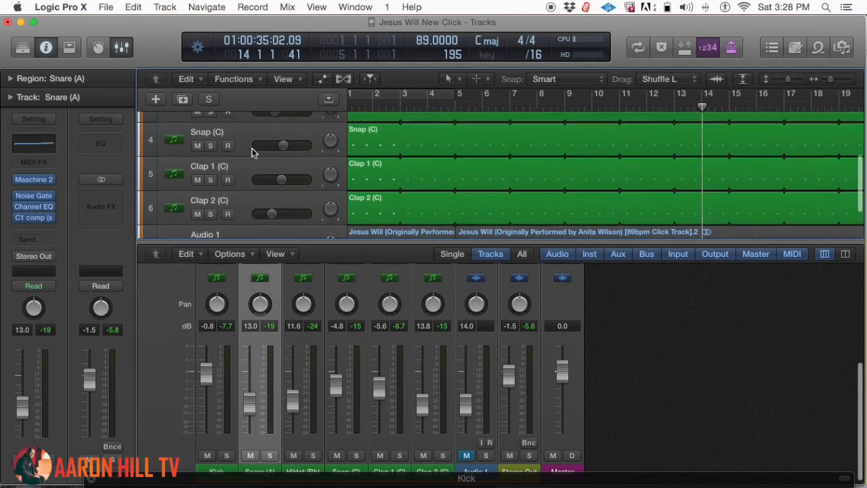
left_click(271, 148)
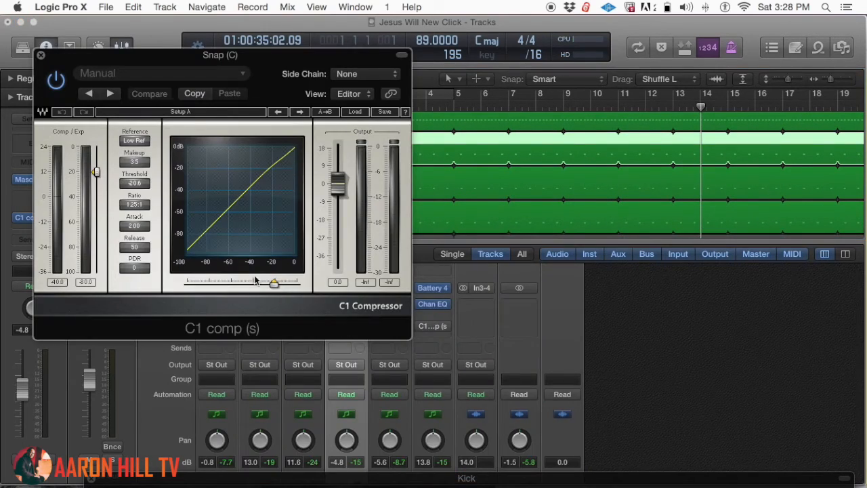
key("Return")
key("space")
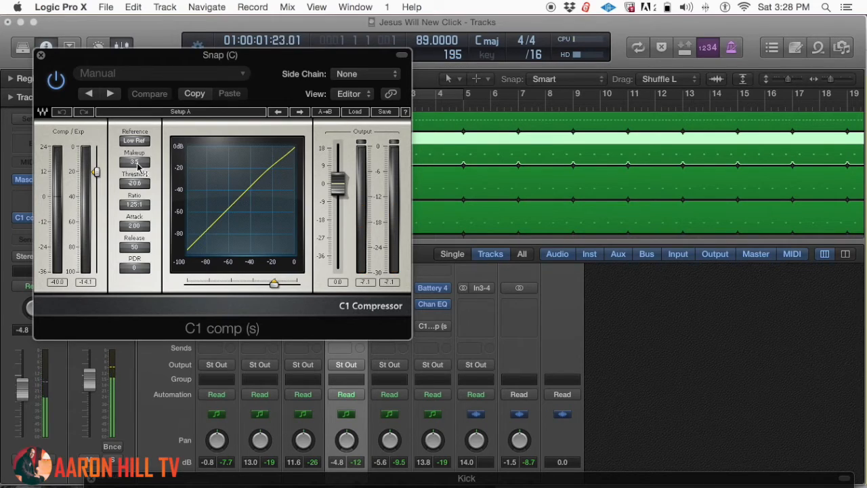
- Reset the makeup and threshold on the Snap (C) C1 compressor, and set the threshold to about -24 dB
left_click(137, 166, "alt")
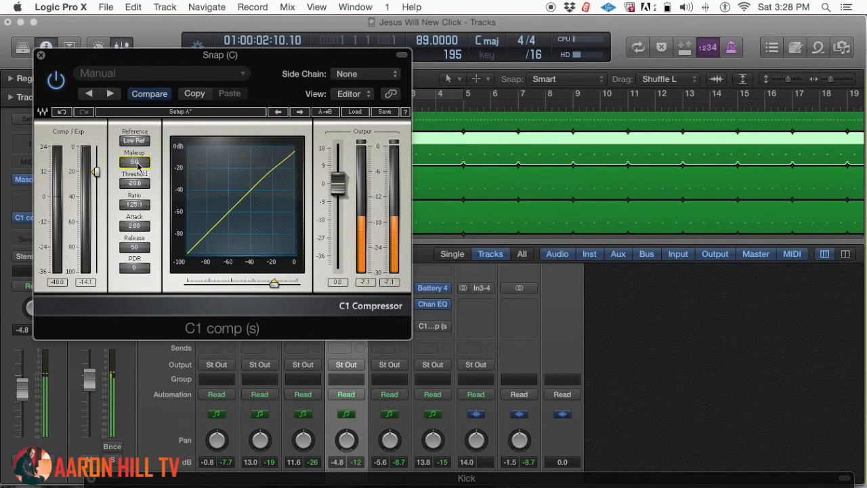
left_click(96, 171, "alt")
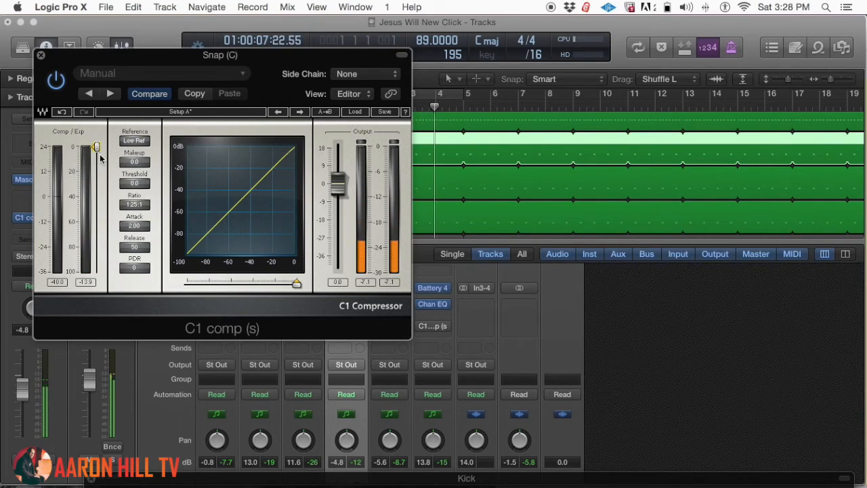
left_click_drag(97, 147, 96, 171)
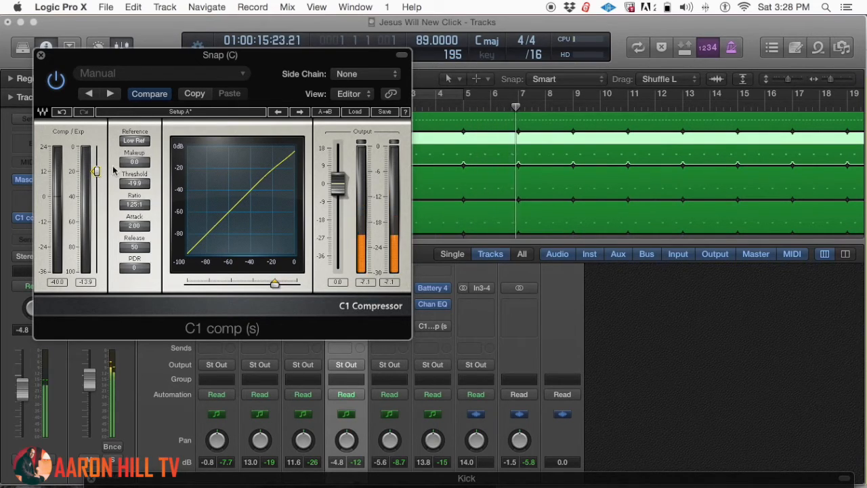
left_click_drag(95, 174, 97, 178)
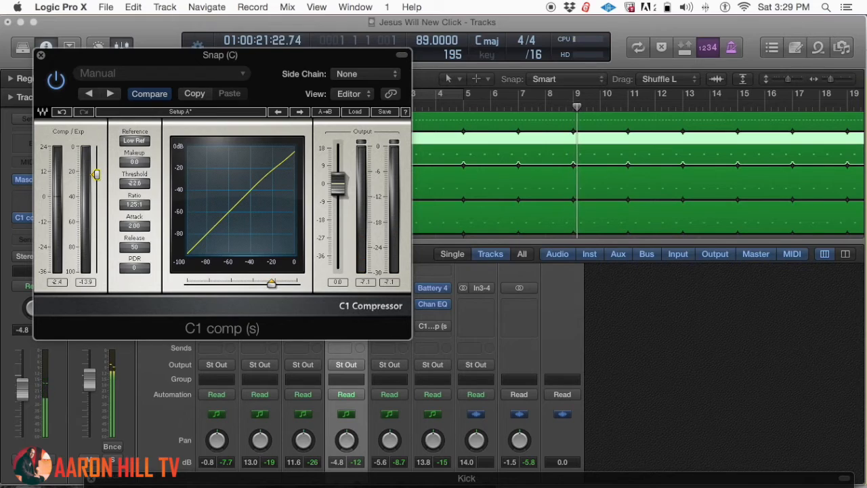
left_click_drag(97, 178, 96, 177)
- Clear the Snap compressor's gain-reduction peak reading, set its makeup gain to 1.5 and close the plug-in
left_click(57, 287)
left_click(59, 286)
left_click(61, 284)
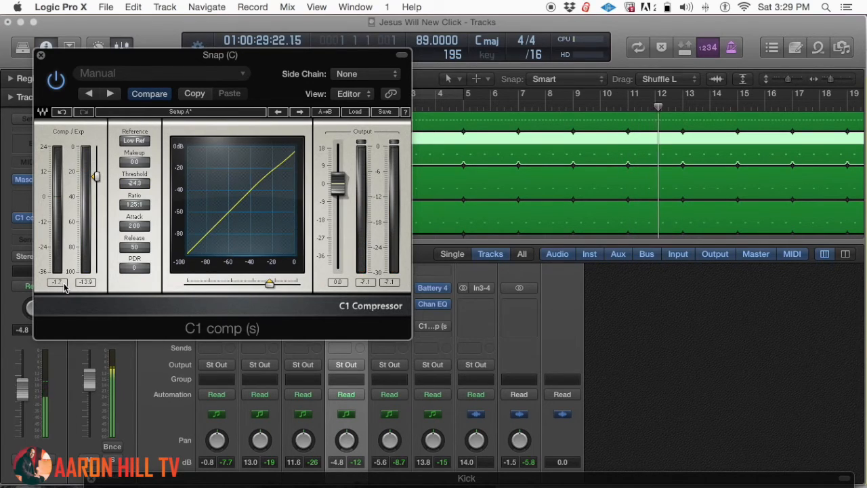
left_click_drag(142, 163, 142, 153)
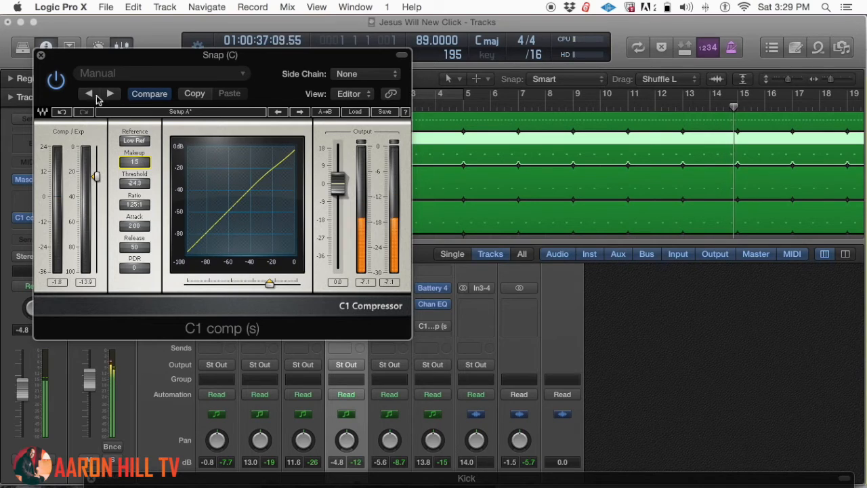
left_click(41, 55)
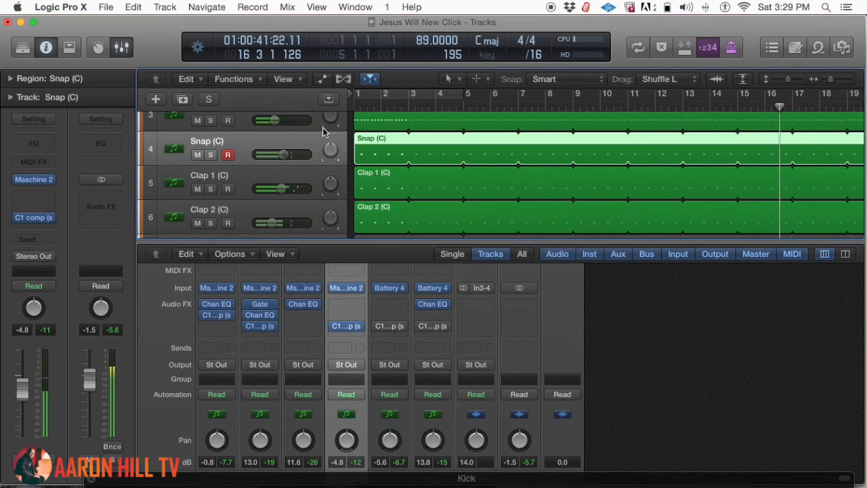
- Copy the Snap (C) C1 compressor over the bypassed compressors on the Clap 1 (C) and Clap 2 (C) channels
scroll(398, 139, "up", 2)
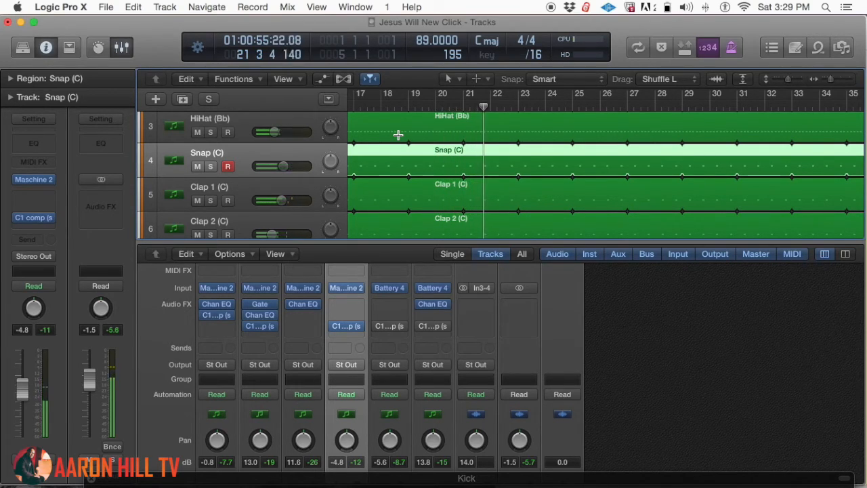
scroll(319, 200, "down", 2)
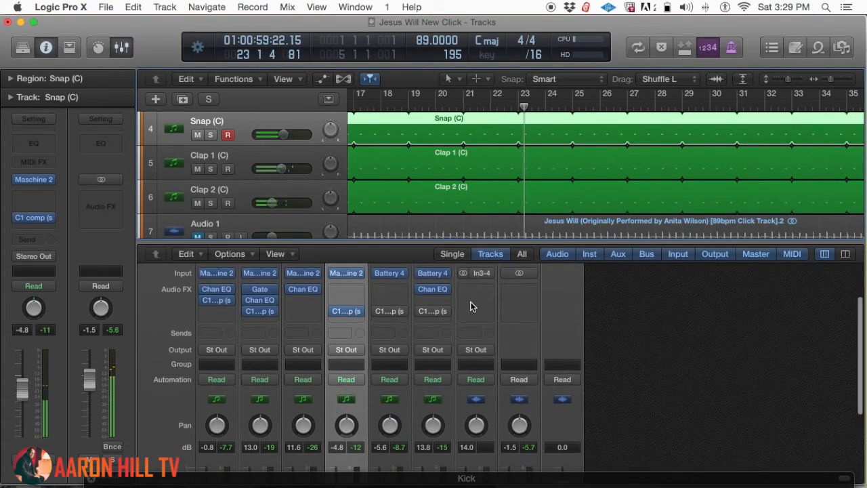
scroll(471, 303, "down", 2)
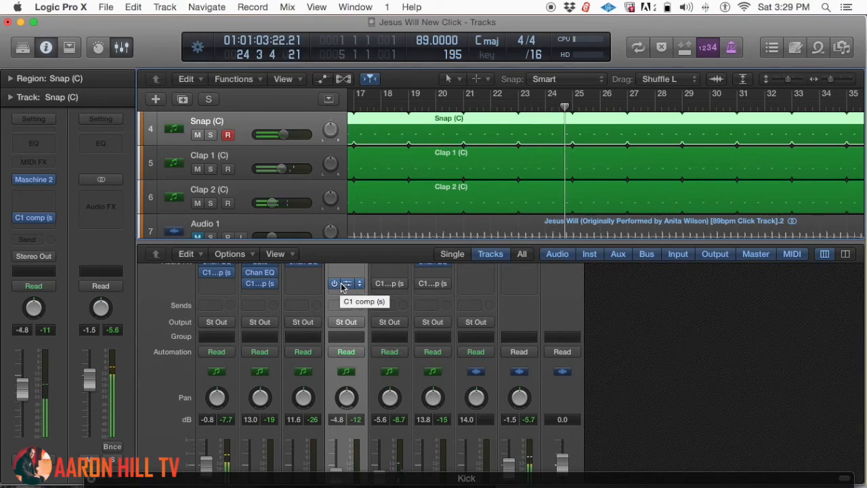
left_click_drag(341, 285, 421, 285)
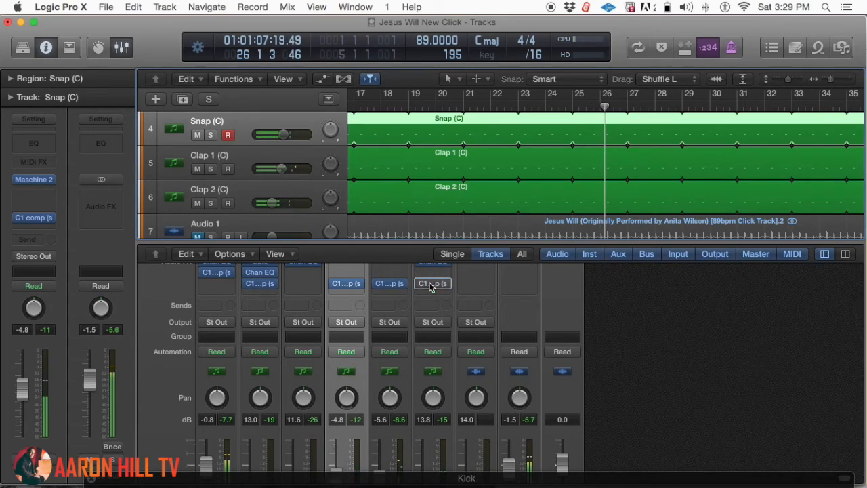
- Open the Clap 1 (C) C1 compressor, set its makeup gain to 1.0 and close it
left_click(393, 283)
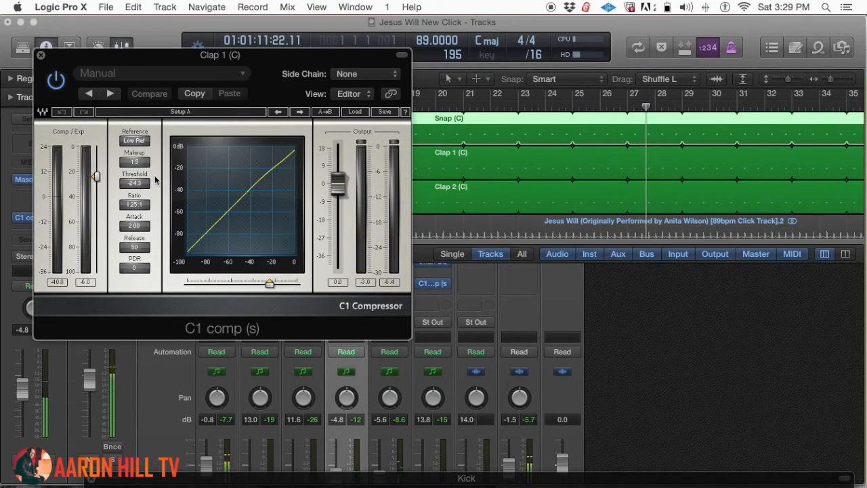
left_click_drag(96, 175, 135, 161)
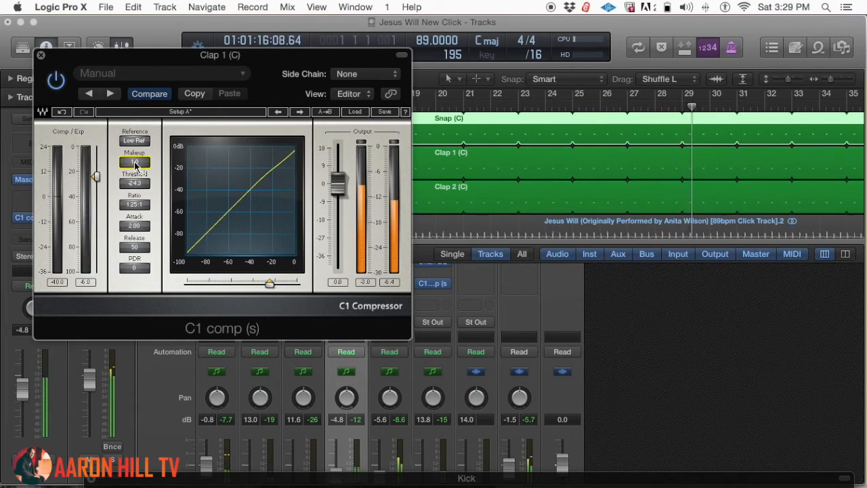
left_click(40, 55)
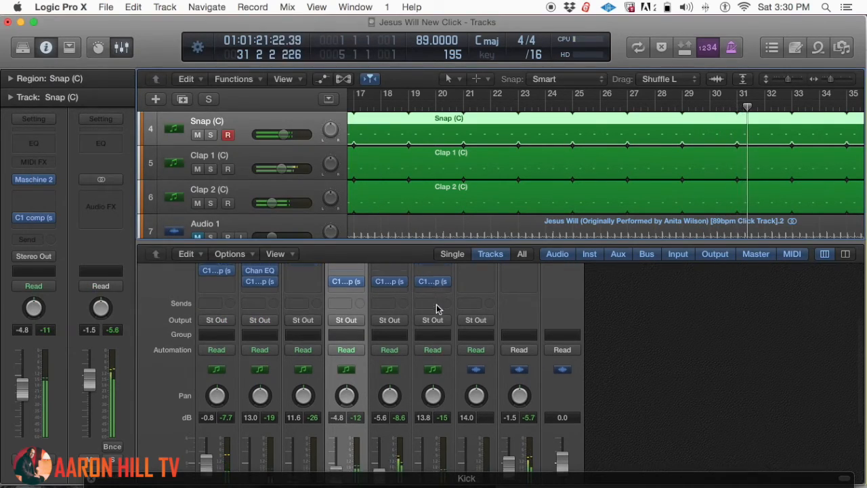
- Open the Clap 2 (C) C1 compressor, lower its makeup gain slightly and close it
scroll(440, 305, "down", 5)
scroll(436, 309, "up", 4)
scroll(437, 307, "up", 2)
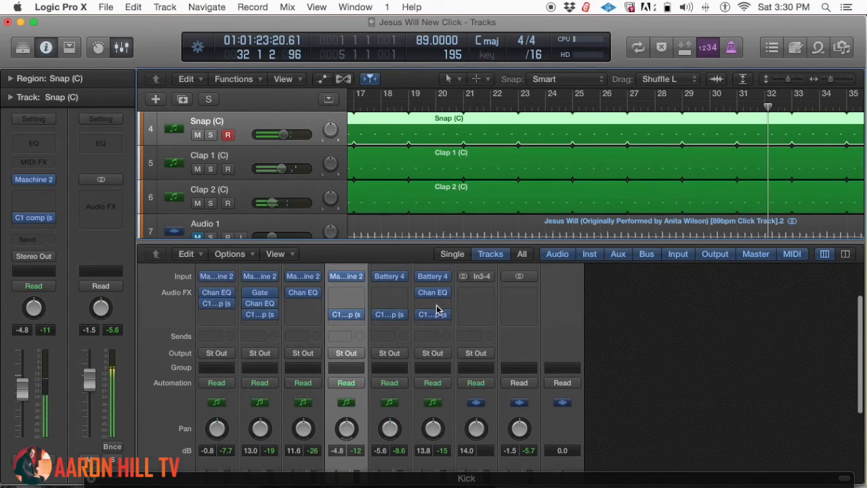
left_click(431, 316)
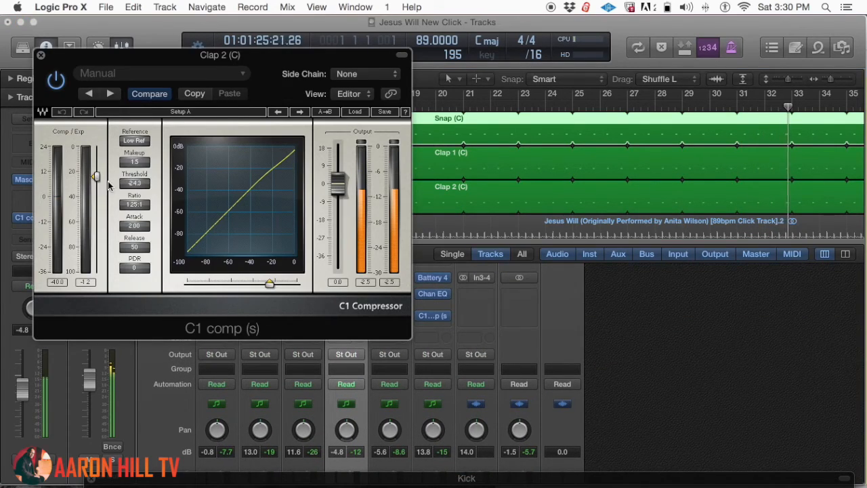
left_click_drag(133, 162, 134, 166)
left_click(42, 57)
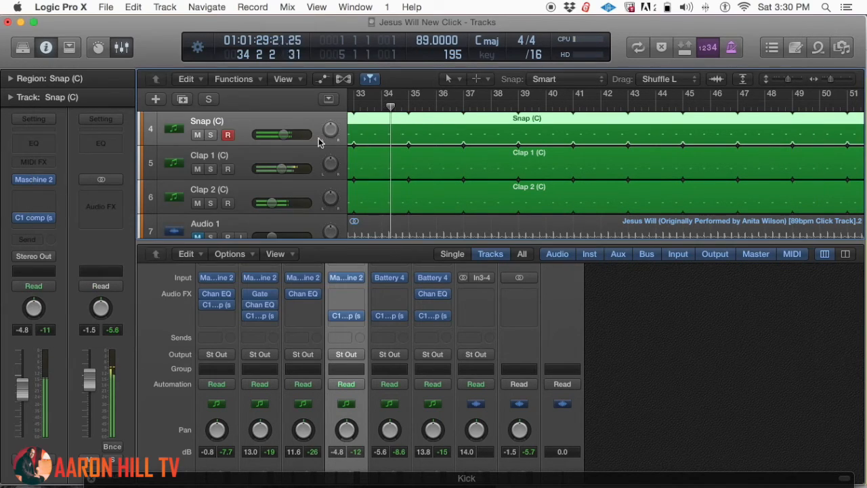
- Bring the whole drum track list into view, reopen the mixer and reduce its height slightly
scroll(272, 183, "down", 2)
scroll(271, 182, "up", 2)
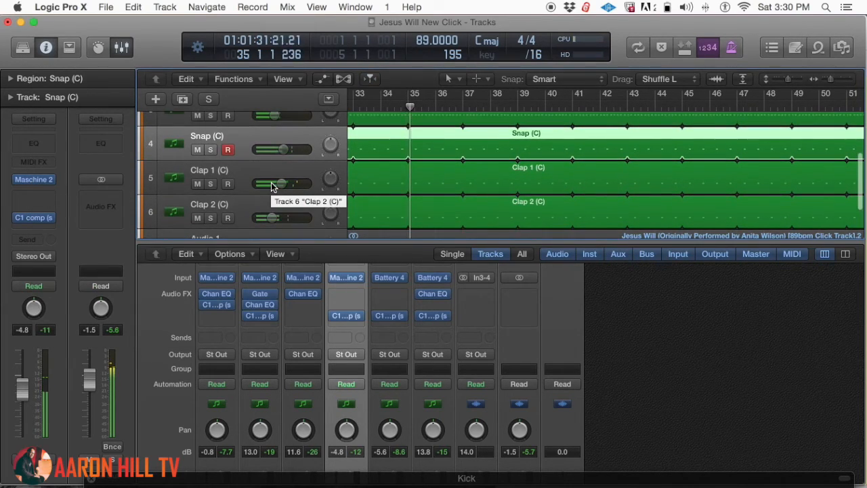
scroll(285, 159, "up", 1)
scroll(284, 158, "up", 4)
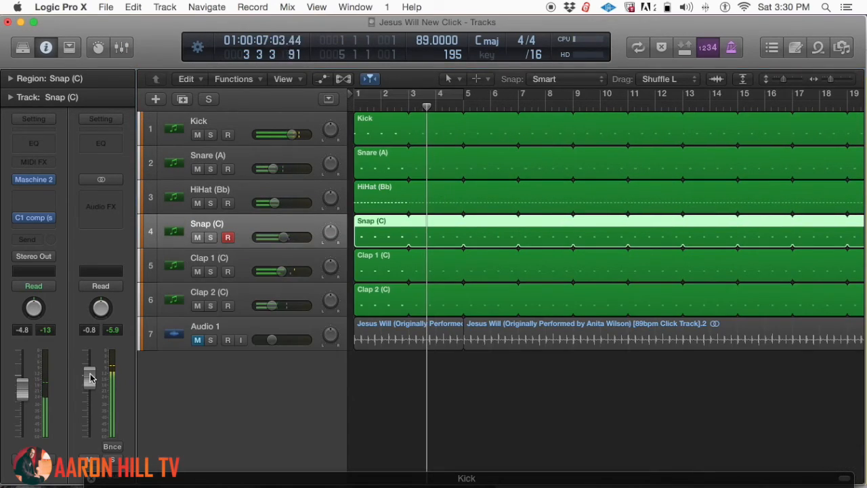
key("x")
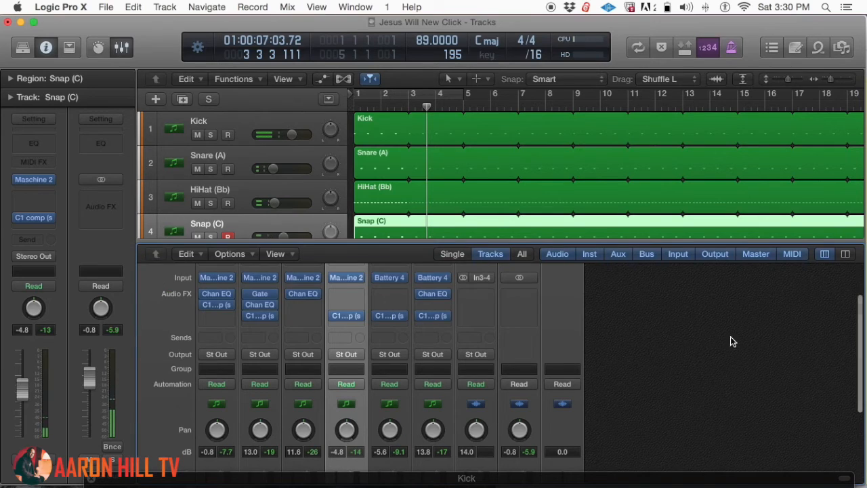
left_click(675, 242)
mouse_move(675, 242)
left_mouse_down()
mouse_move(682, 68)
mouse_move(658, 276)
mouse_move(660, 251)
left_mouse_up()
- Examine the Stereo Out channel strip in the mixer, from its fader to its plug-in slots
scroll(639, 341, "down", 5)
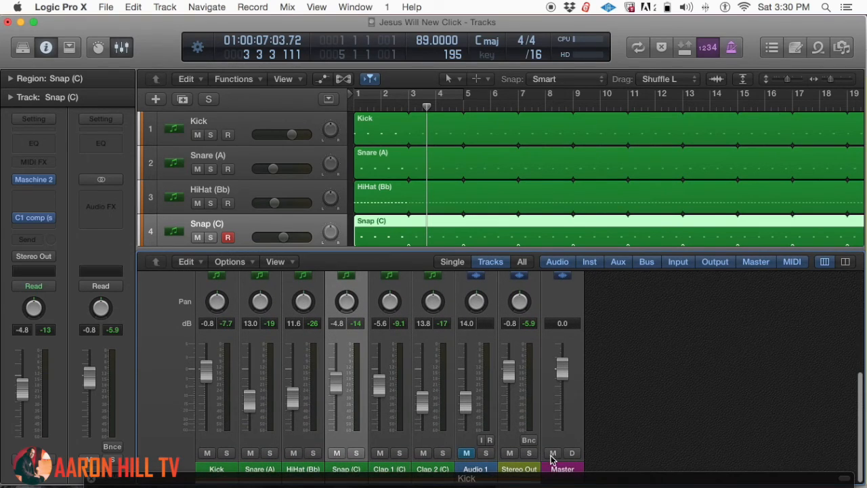
scroll(513, 407, "up", 6)
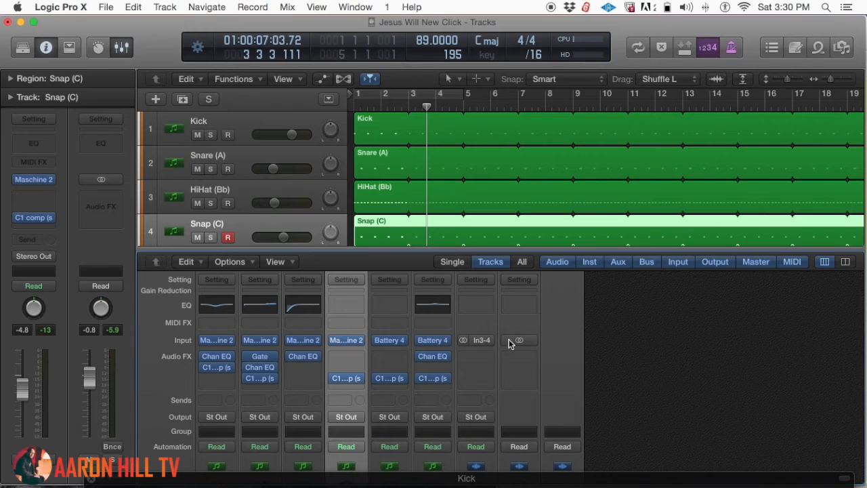
scroll(512, 352, "down", 6)
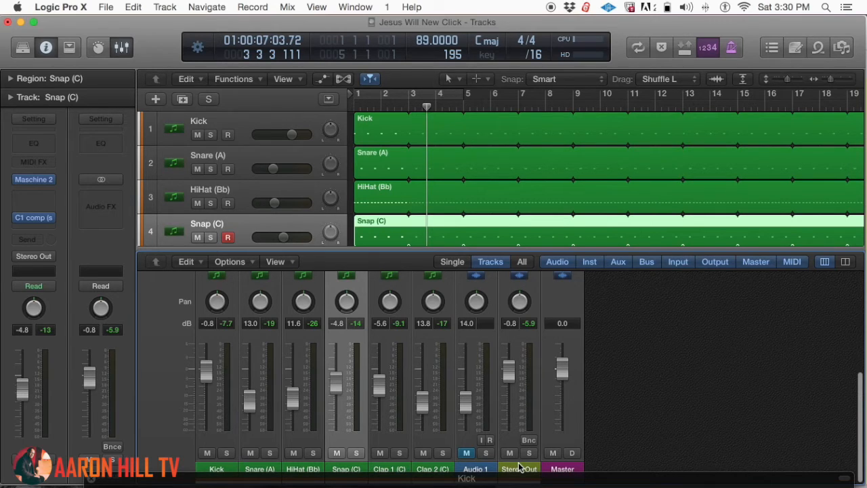
scroll(518, 364, "up", 6)
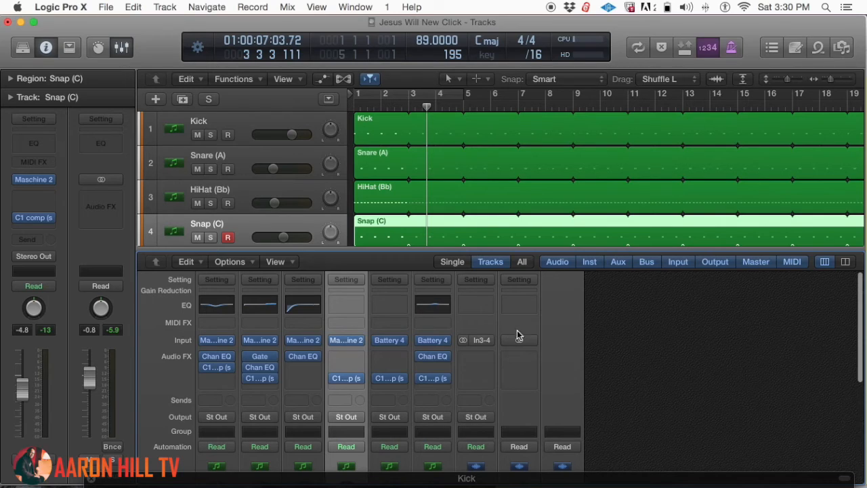
scroll(521, 318, "up", 1)
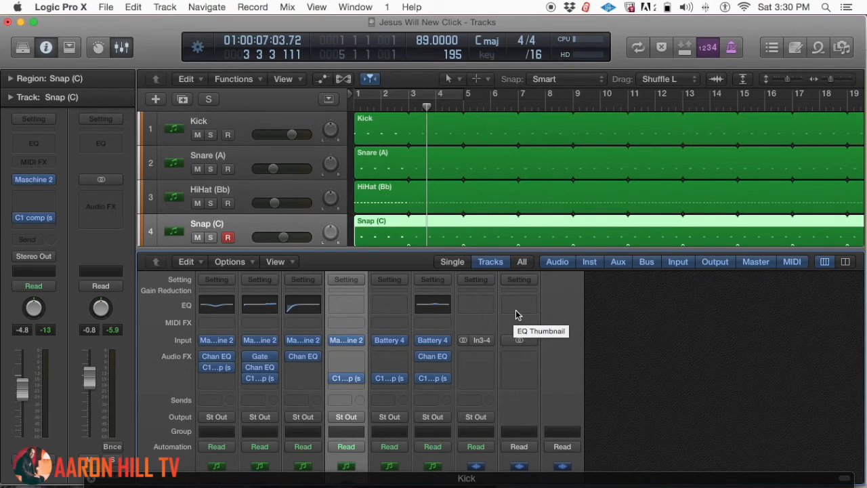
scroll(516, 311, "down", 1)
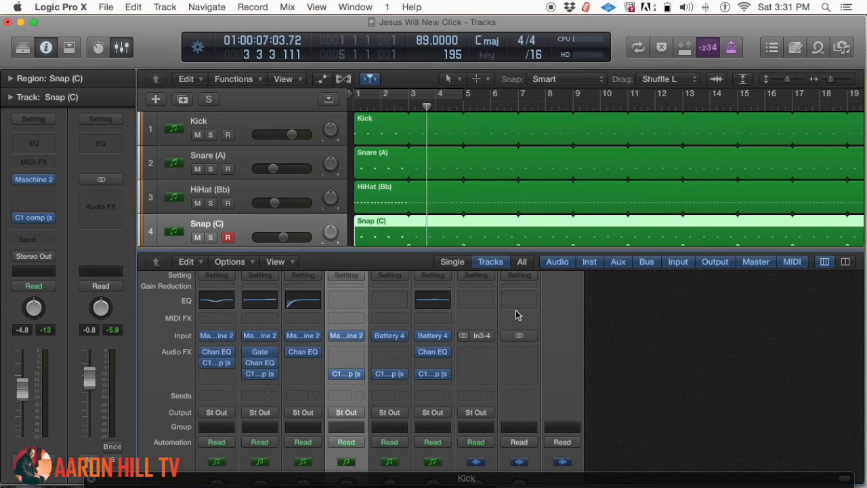
- Play the mix from the start and lower the Stereo Out volume to -2.2 dB
key("Return")
key("space")
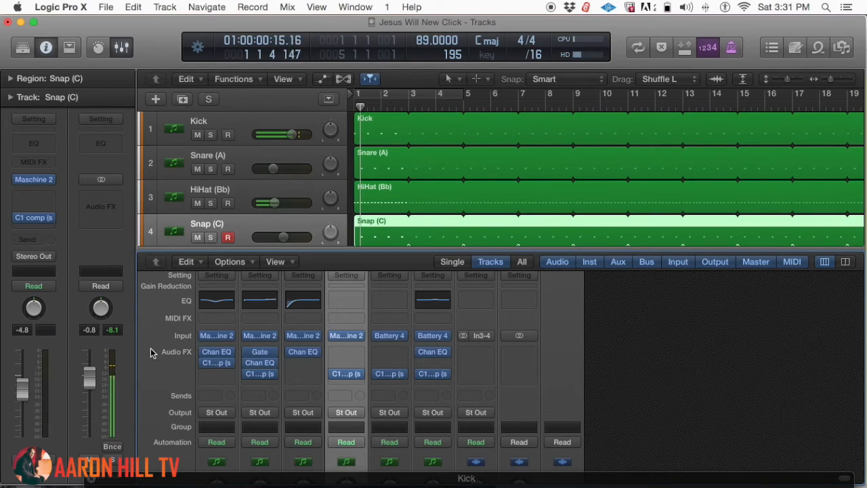
left_click_drag(87, 374, 87, 382)
scroll(501, 340, "down", 5)
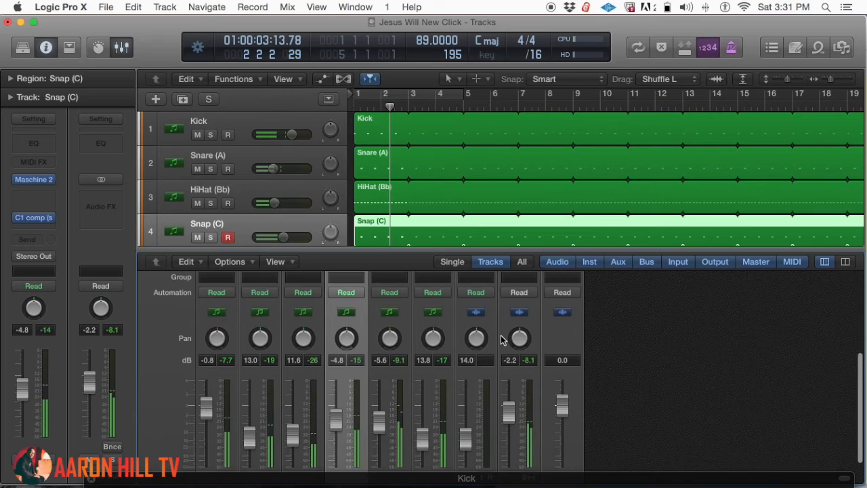
- Insert the Waves L2 (s) limiter in the first Audio FX slot of Stereo Out and move its window to the screen's centre
scroll(535, 406, "up", 5)
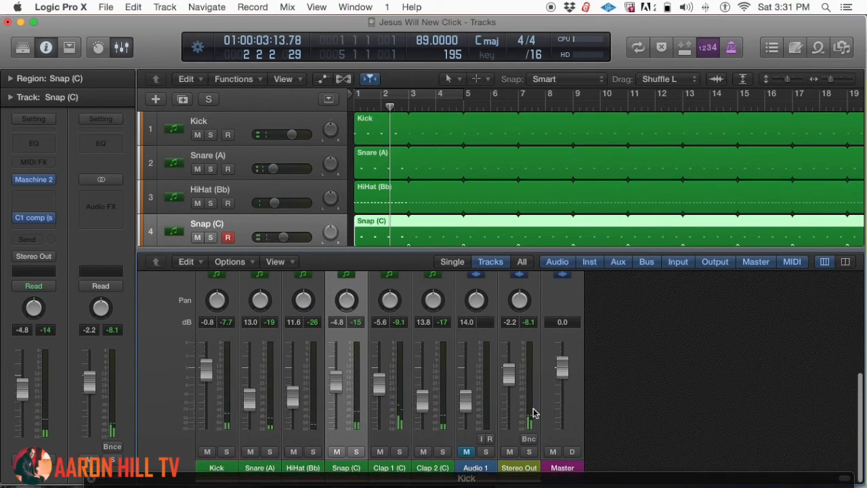
left_click(514, 323)
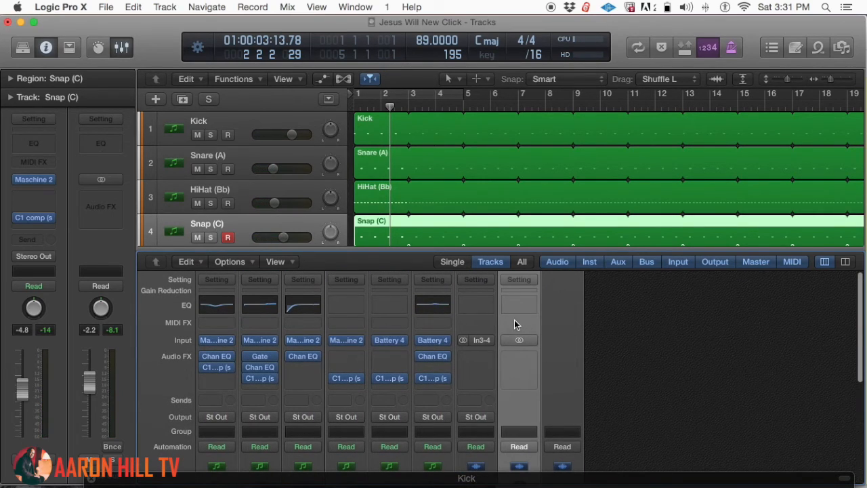
left_click(518, 369)
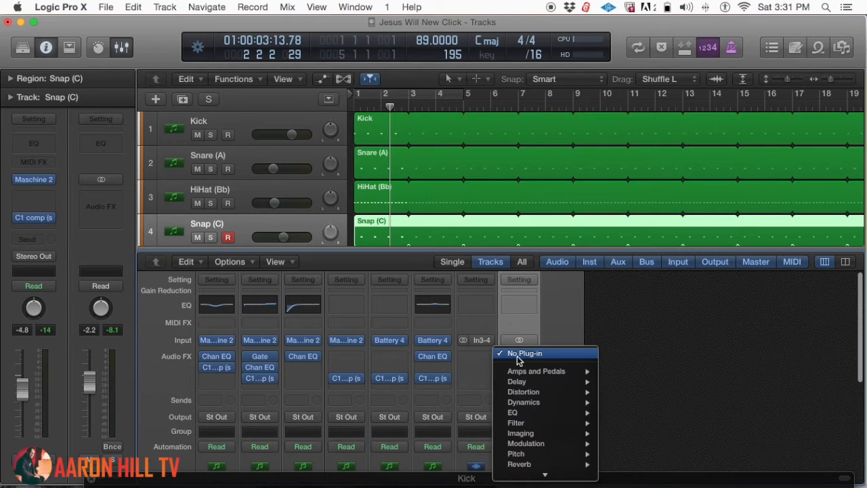
mouse_move(547, 479)
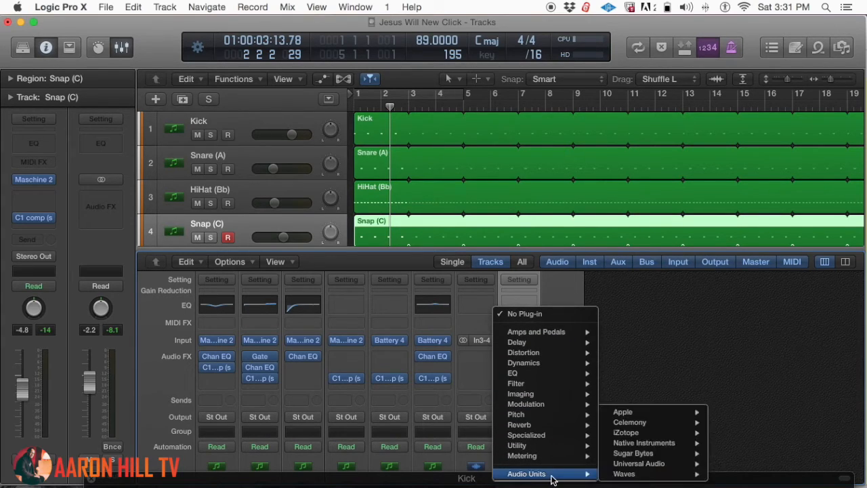
mouse_move(616, 476)
scroll(754, 427, "down", 15)
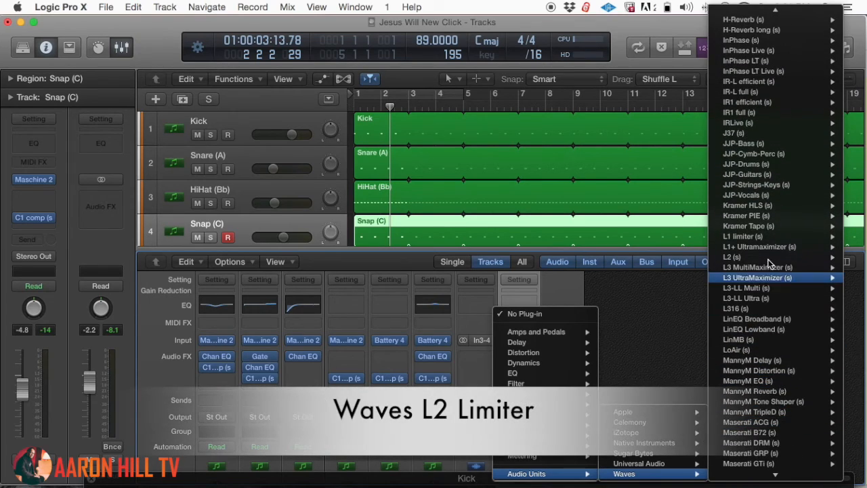
mouse_move(769, 260)
left_click(694, 258)
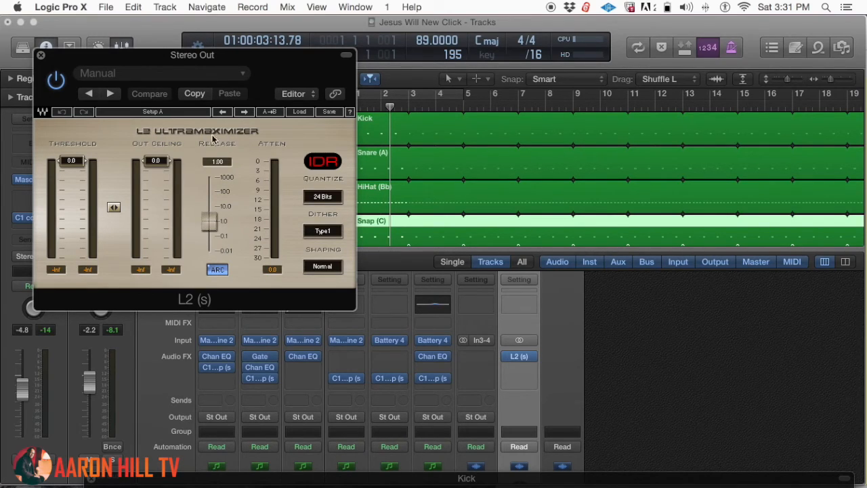
left_click_drag(269, 64, 515, 5)
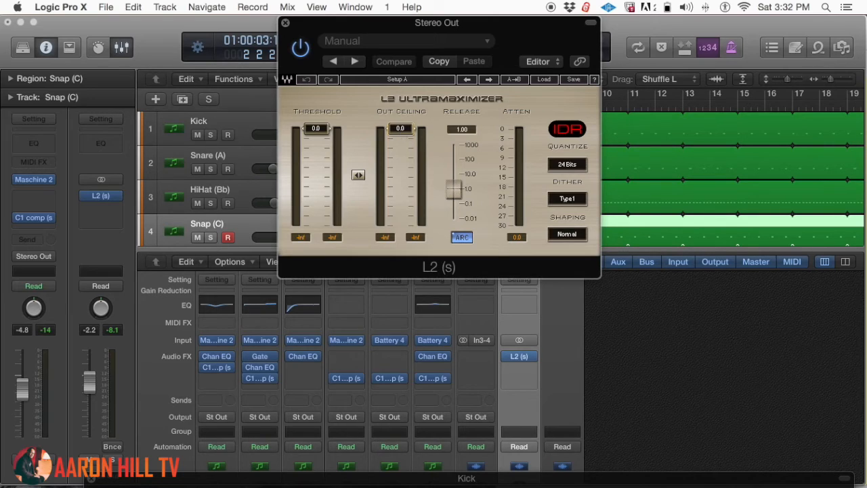
- Set the L2 output ceiling to -0.1, play the mix and move the limiter window clear of the track list
left_click_drag(401, 129, 401, 130)
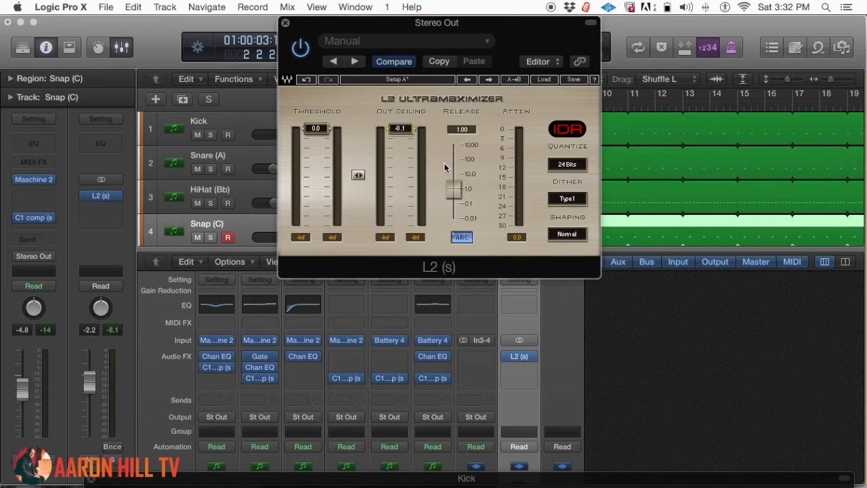
key("space")
left_click_drag(492, 25, 751, 25)
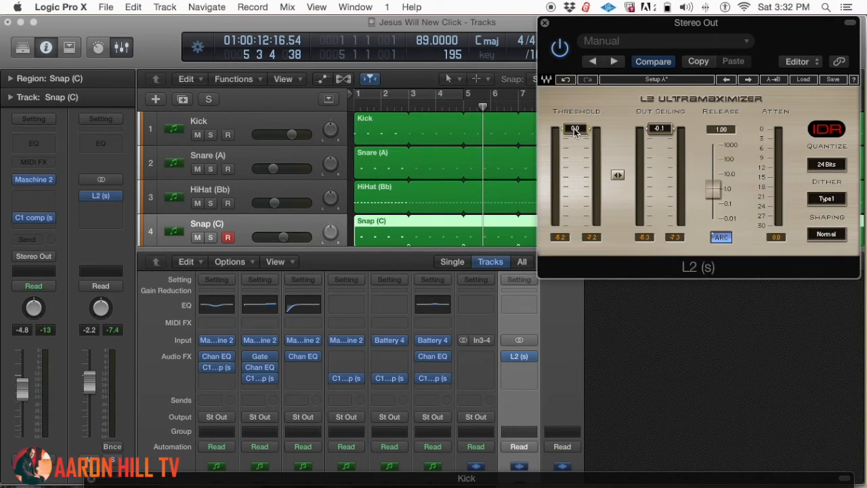
- Play the mix from the start, lower the L2 threshold to -6.0 and replay it from the beginning
key("Return")
key("space")
left_click_drag(576, 129, 576, 147)
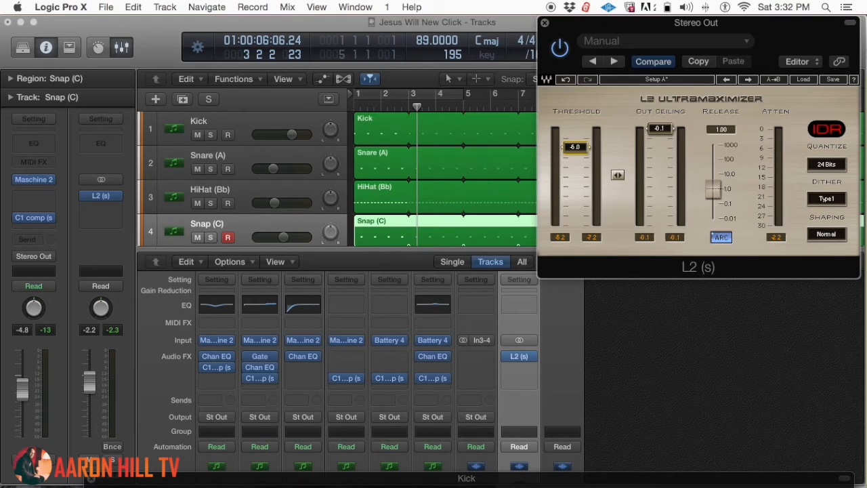
key("Return")
key("space")
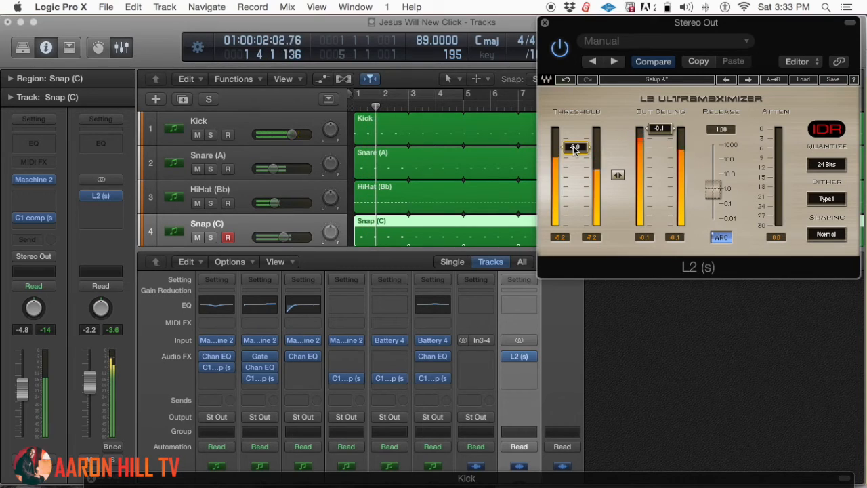
- Raise the L2 threshold to -5.5 and listen to the mix with that limiting
key("space")
left_click_drag(576, 147, 576, 145)
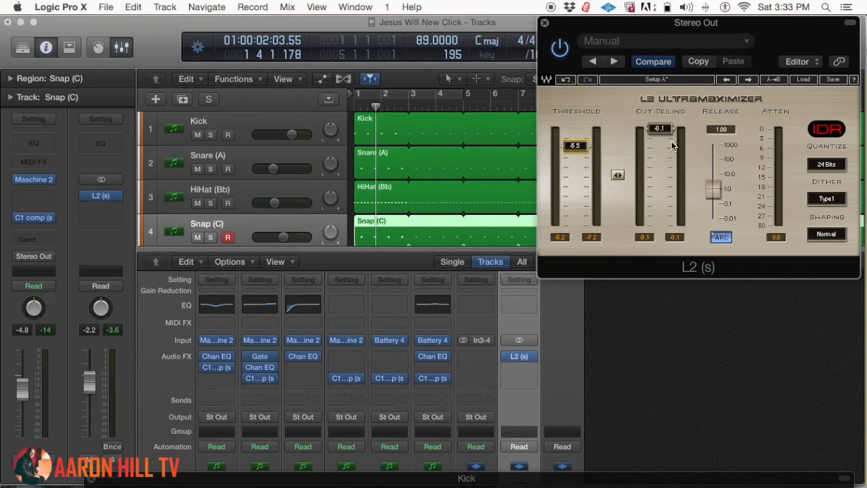
key("space")
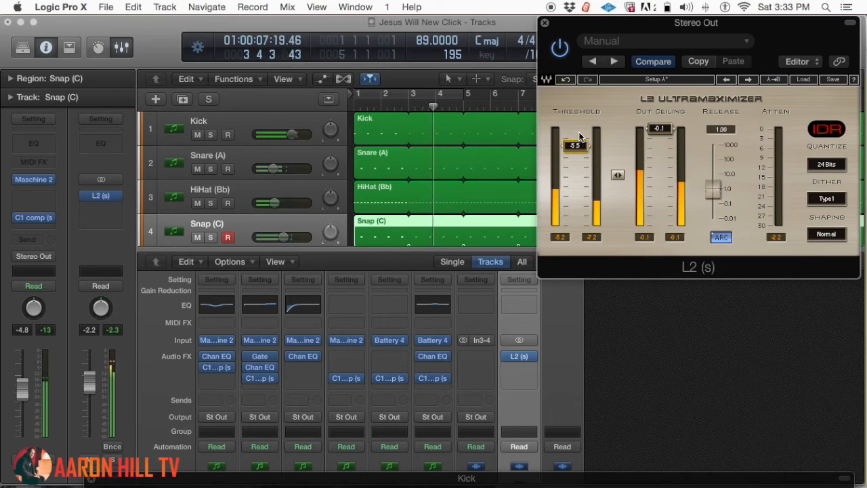
key("space")
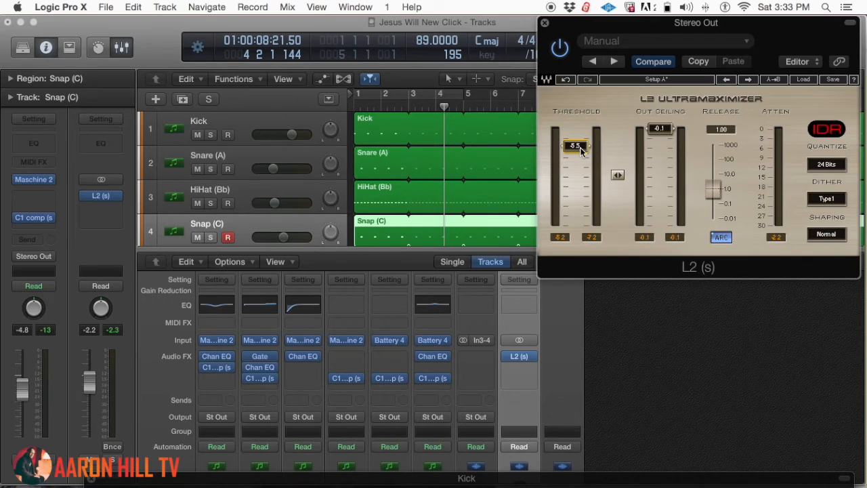
- Try a Stereo Out volume of -12.2 dB with the L2 threshold lowered to -13.2 during playback
left_click_drag(94, 382, 89, 427)
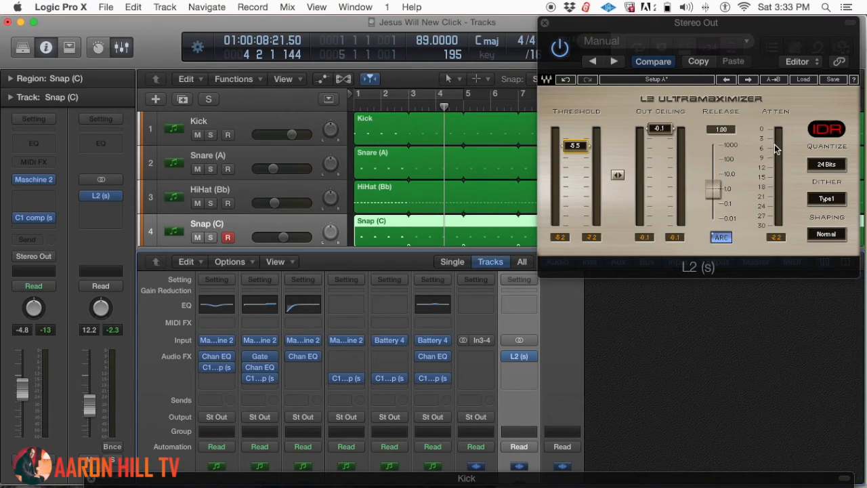
key("space")
left_click_drag(578, 147, 577, 166)
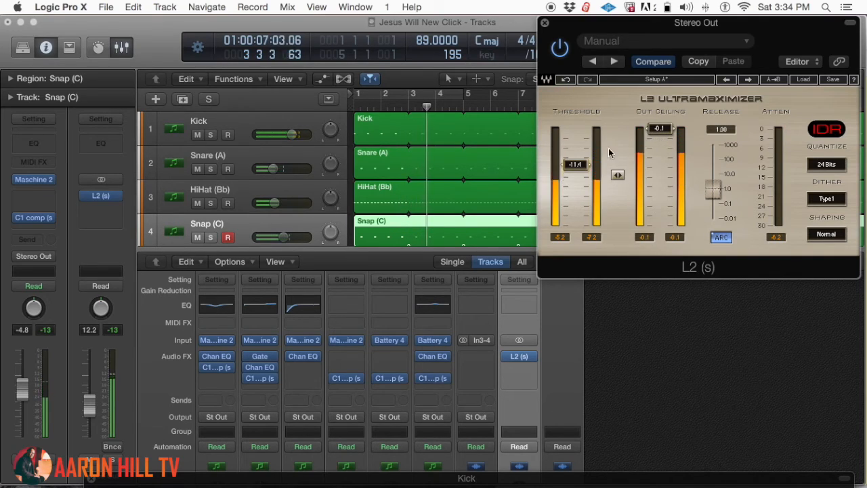
left_click_drag(576, 165, 582, 171)
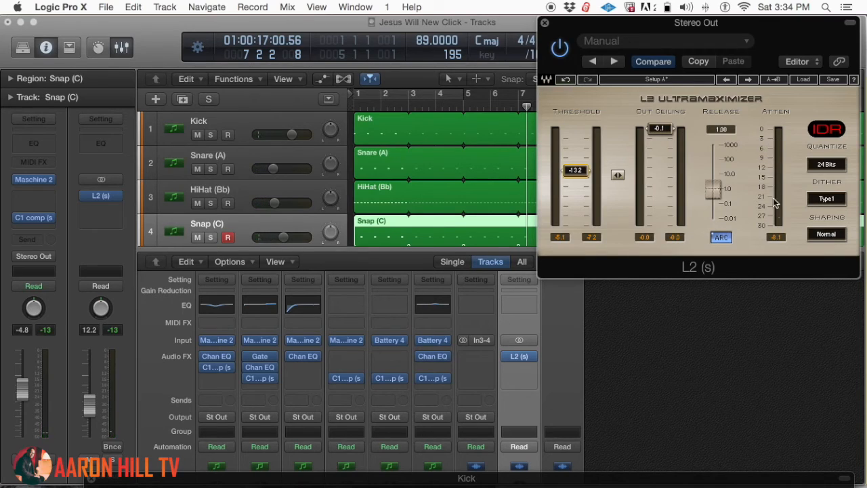
- Reset the L2 threshold and the Stereo Out volume to 0.0 and play the mix from the start
left_click_drag(575, 170, 575, 128)
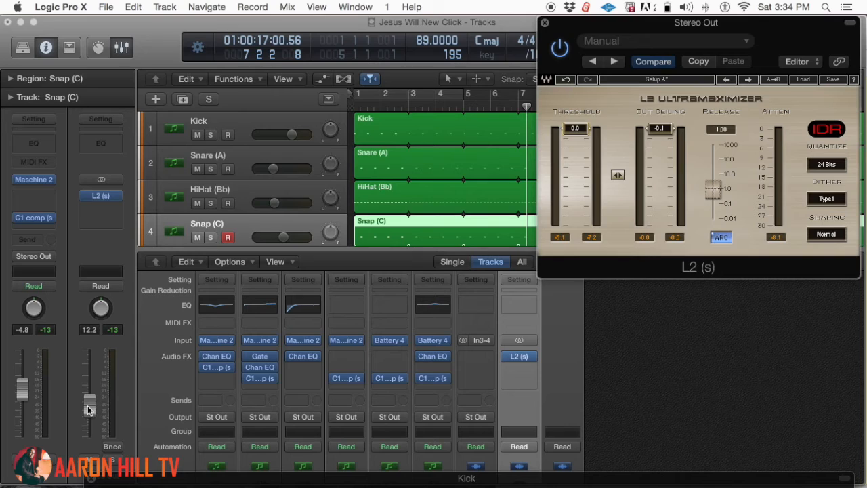
left_click(88, 406, "alt")
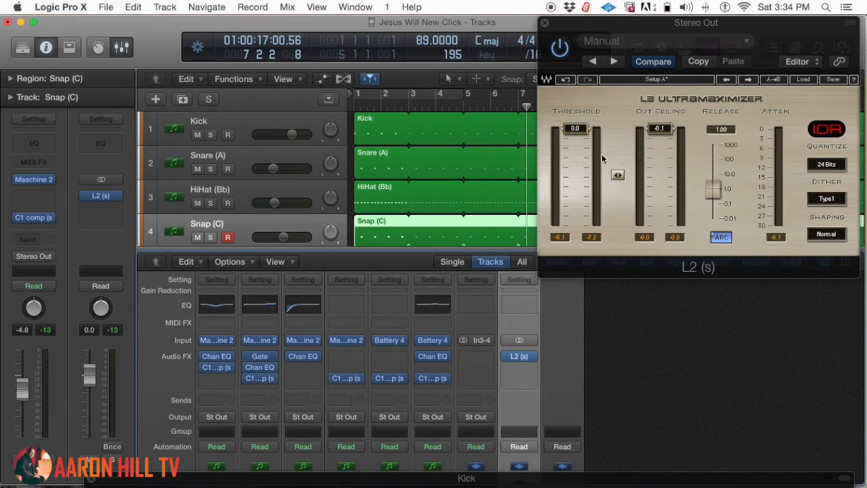
key("Return")
key("space")
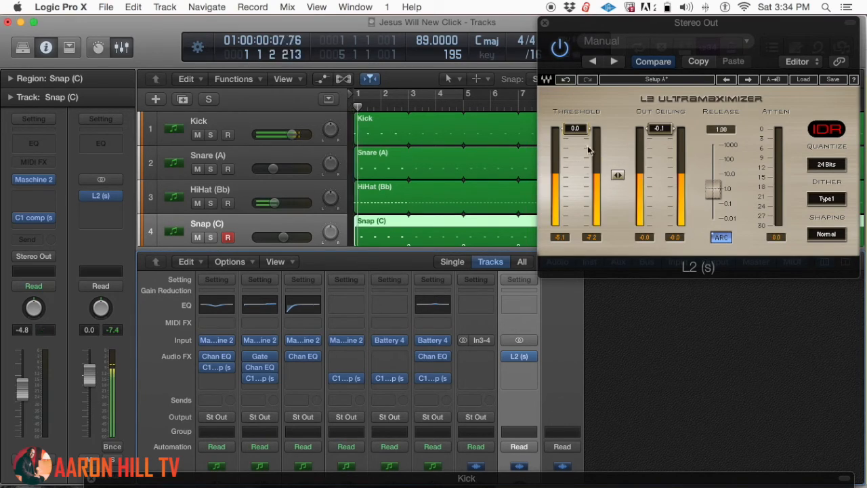
left_click_drag(584, 133, 585, 129)
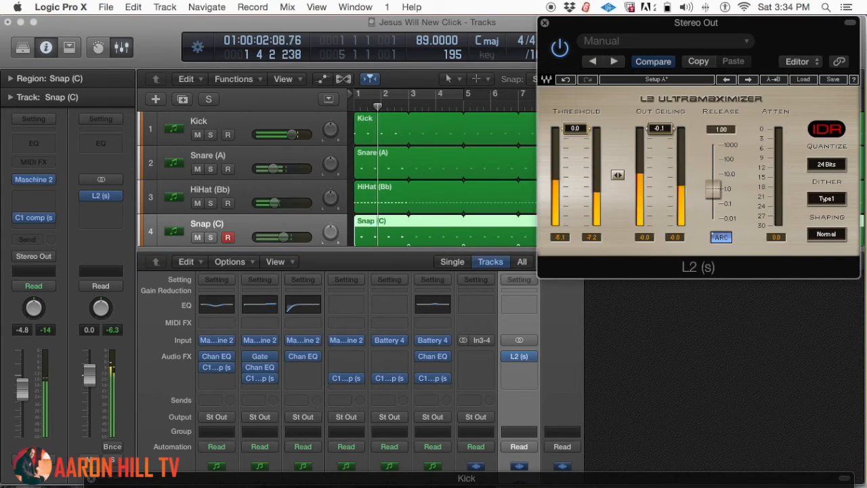
key("space")
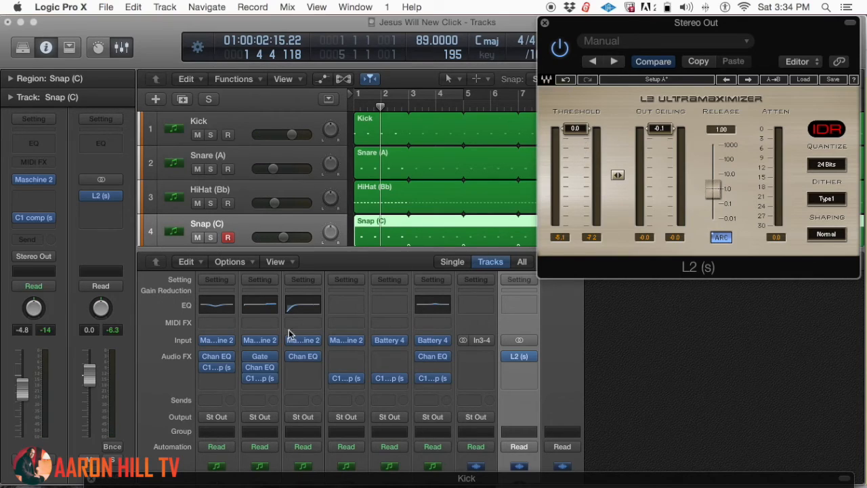
- Lower the Stereo Out volume to -2.7 dB and pull the L2 threshold down to -7.1 while the mix plays
left_click_drag(89, 375, 86, 398)
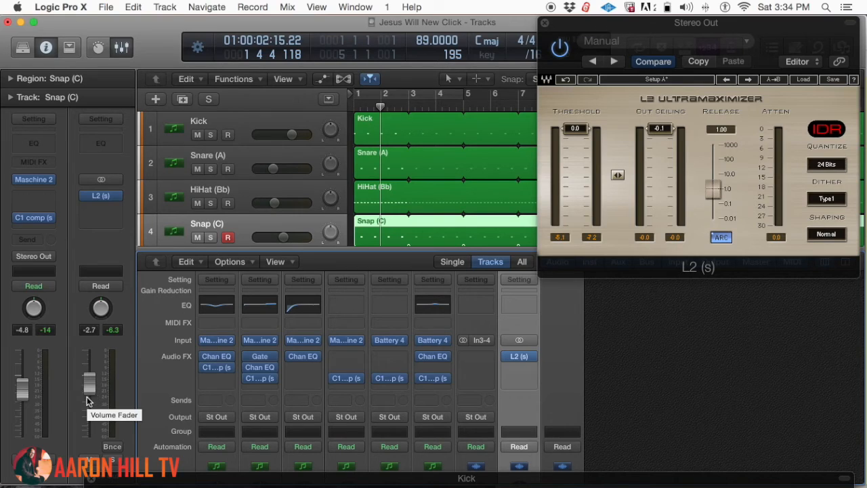
key("space")
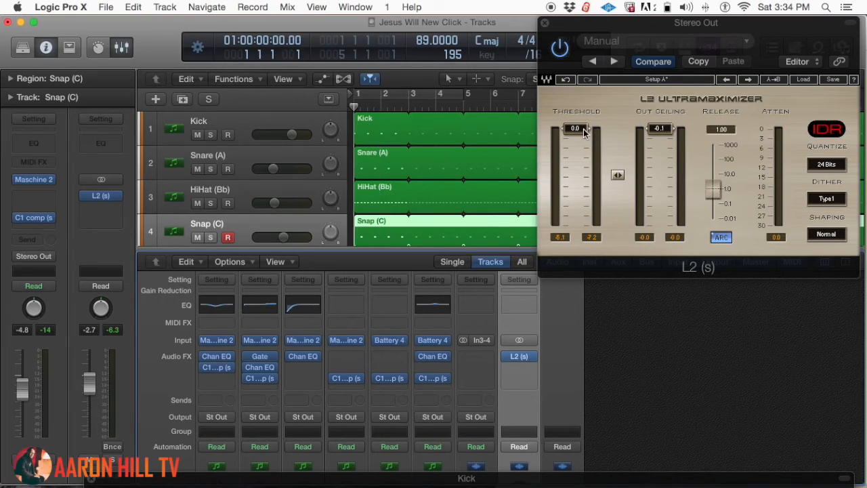
key("space")
left_click_drag(584, 132, 584, 156)
key("space")
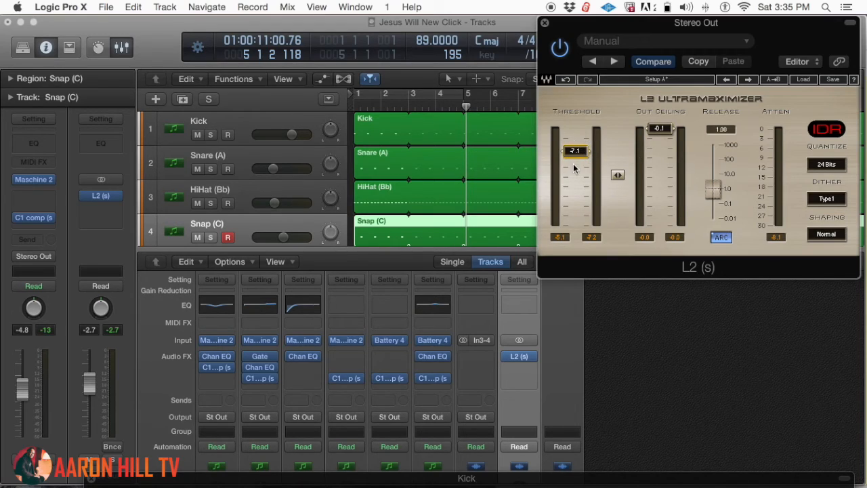
- Raise the L2 threshold to -6.0 and play the mix from the start to check it
mouse_move(579, 153)
left_mouse_down()
mouse_move(576, 129)
mouse_move(576, 146)
left_mouse_up()
key("Return")
key("space")
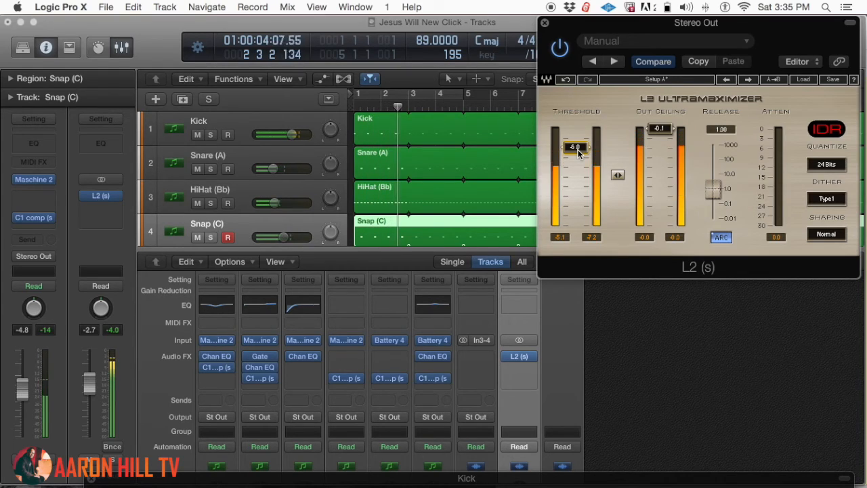
key("space")
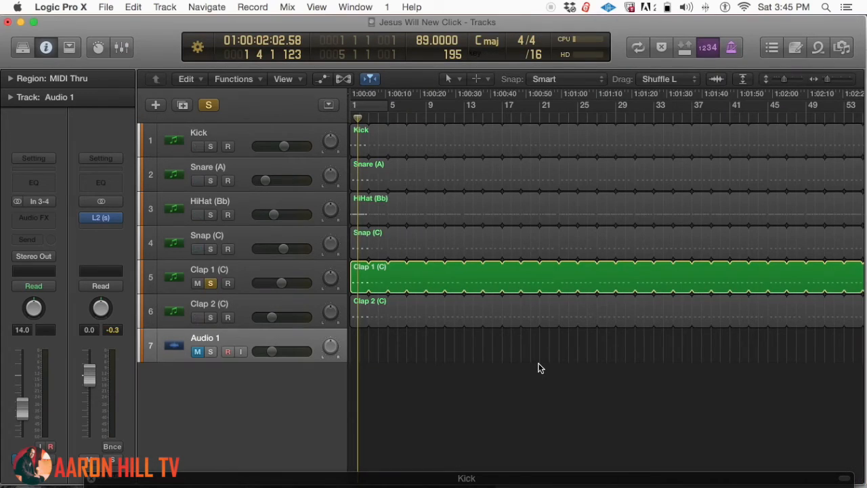
- Play the soloed Clap 1 track from the start and pan it to the left
key("Return")
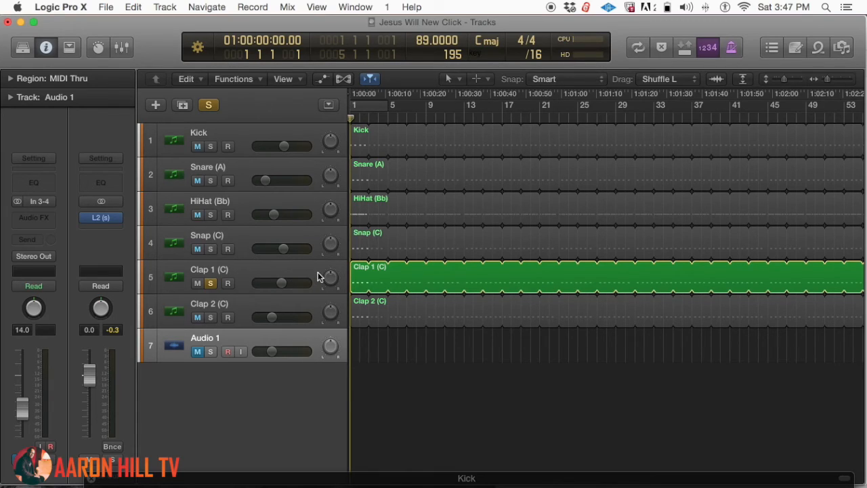
key("space")
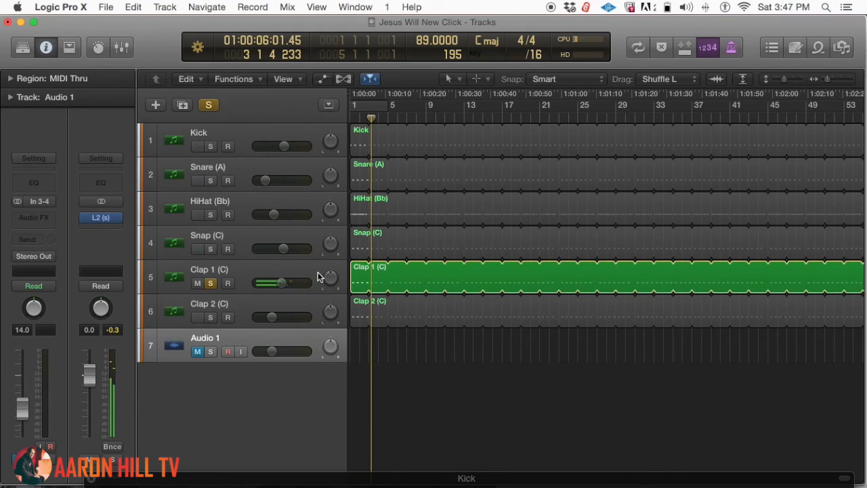
mouse_move(329, 274)
left_mouse_down()
mouse_move(326, 313)
mouse_move(329, 278)
left_mouse_up()
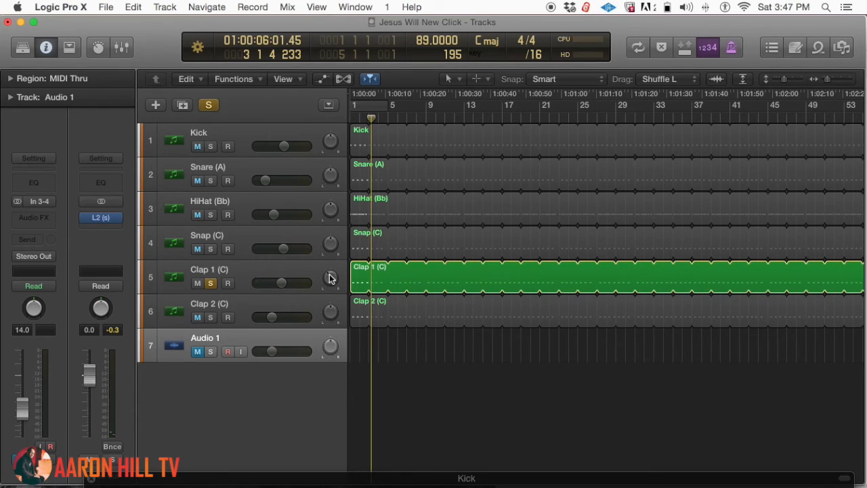
key("Return")
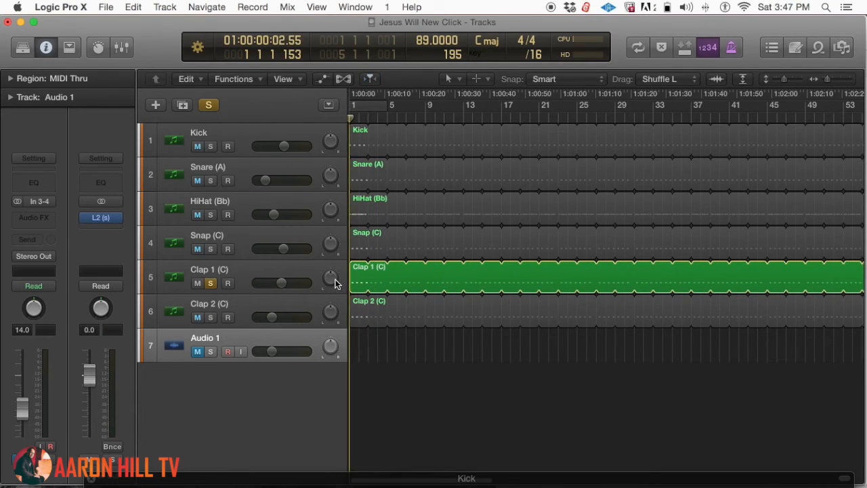
key("space")
left_click_drag(330, 281, 332, 294)
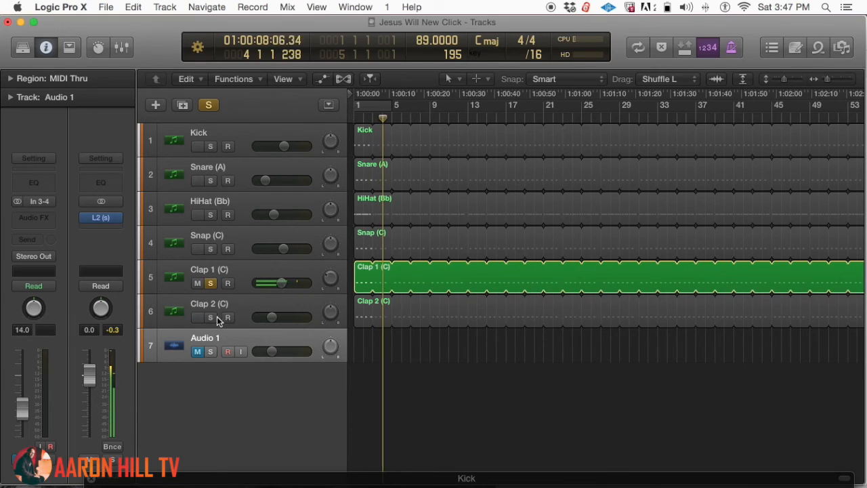
- Solo Clap 2 instead of Clap 1, pan it to the right during playback and clear its solo
left_click(211, 317)
left_click(211, 284)
key("Return")
mouse_move(331, 316)
left_mouse_down()
mouse_move(332, 302)
mouse_move(325, 305)
left_mouse_up()
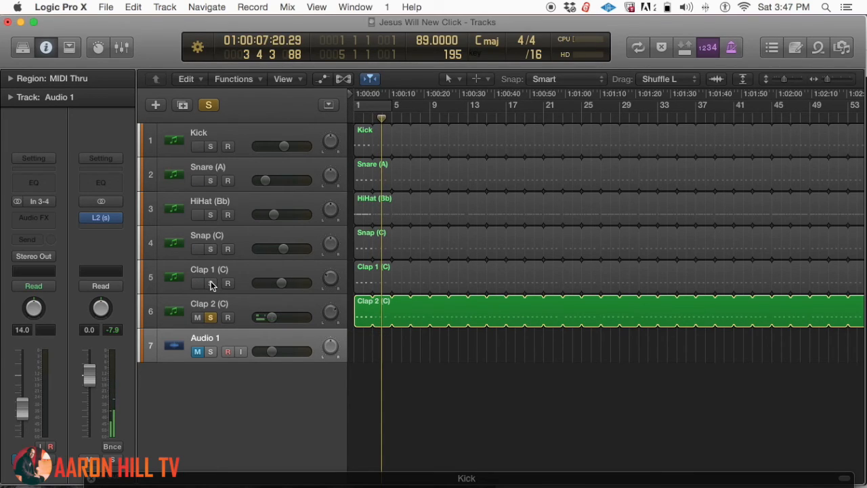
left_click(211, 317)
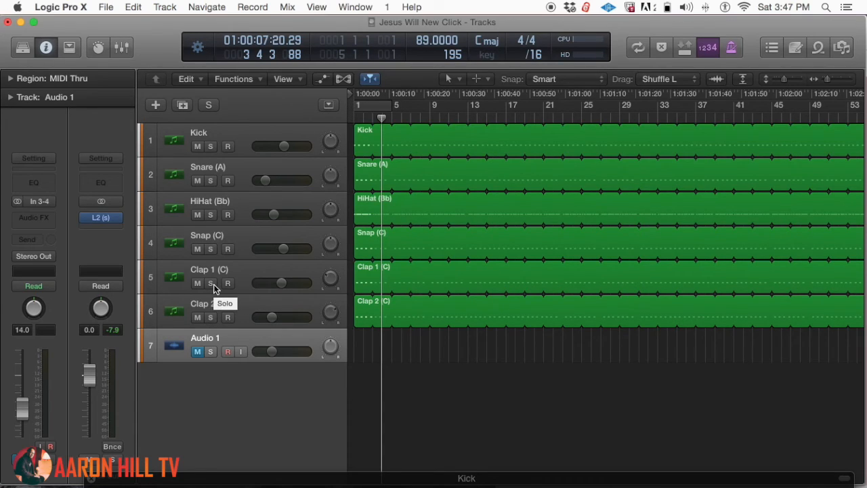
- Solo Clap 1 and Clap 2 together and play them from the start
key("Return")
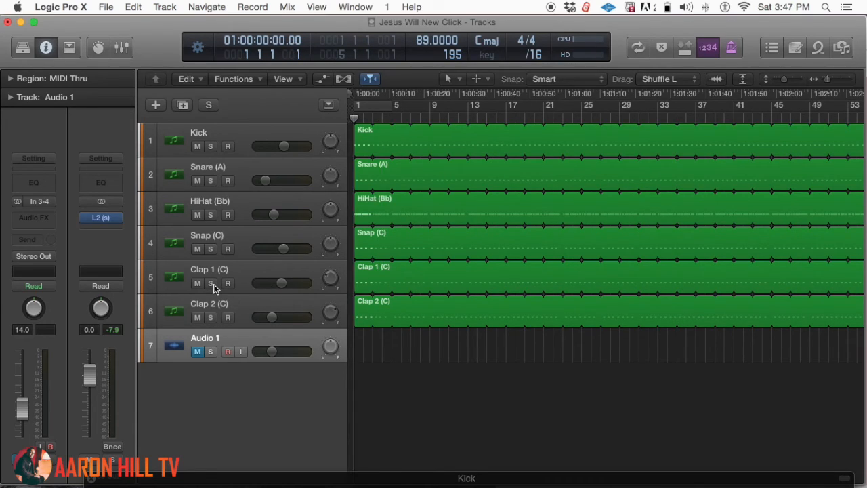
left_click(210, 283)
left_click(211, 317)
key("space")
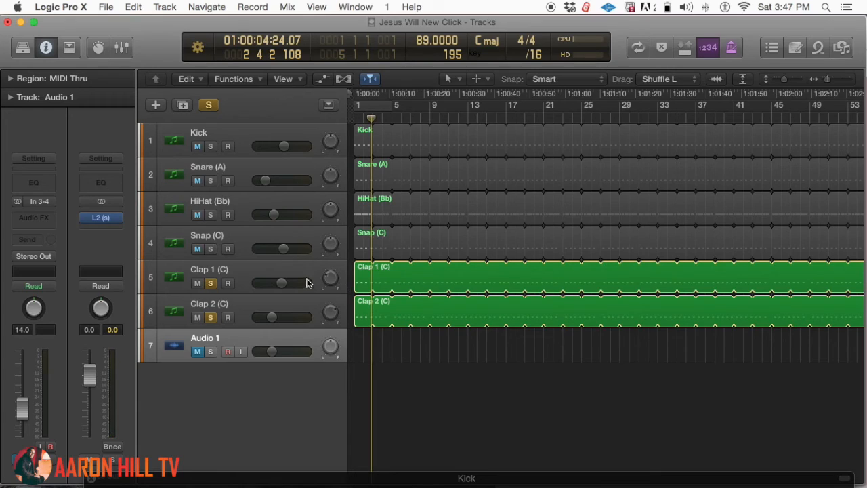
- Clear the clap solos and lower the Stereo Out volume to -2.4 dB while listening to the full mix
left_click(210, 286)
left_click_drag(100, 372, 91, 388)
key("space")
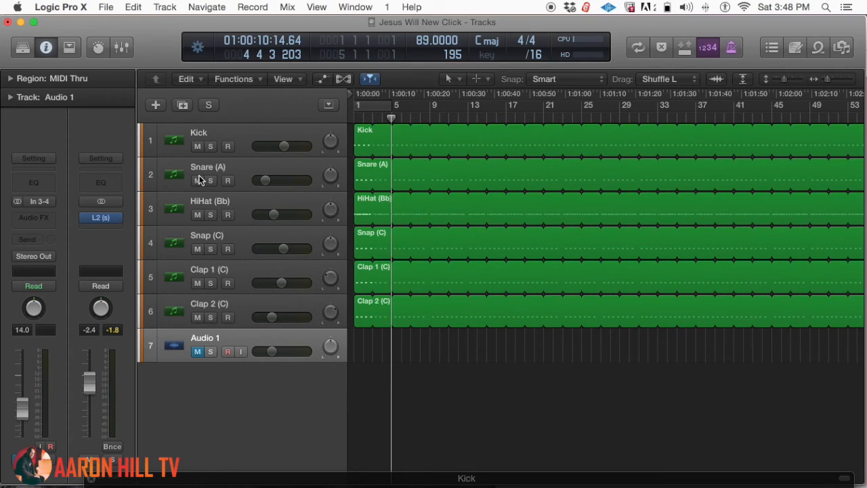
- Select the Kick track, play the mix from the start, try panning the Kick right and reset its pan to centre
left_click(230, 132)
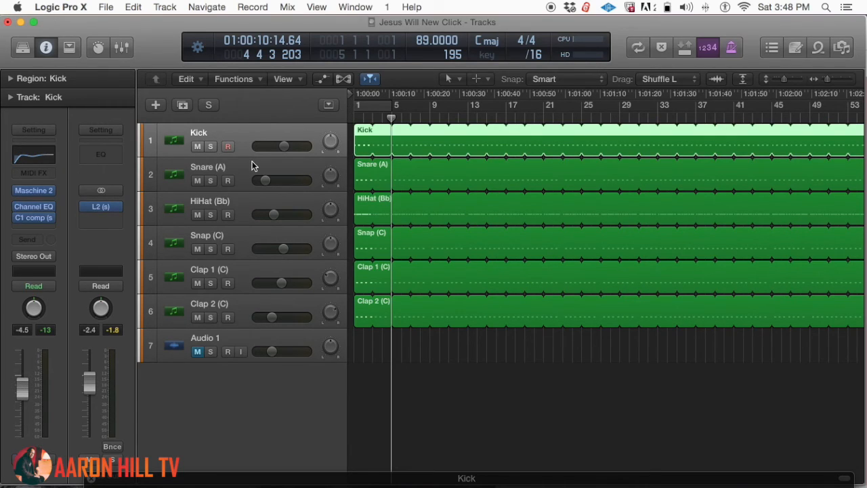
key("Return")
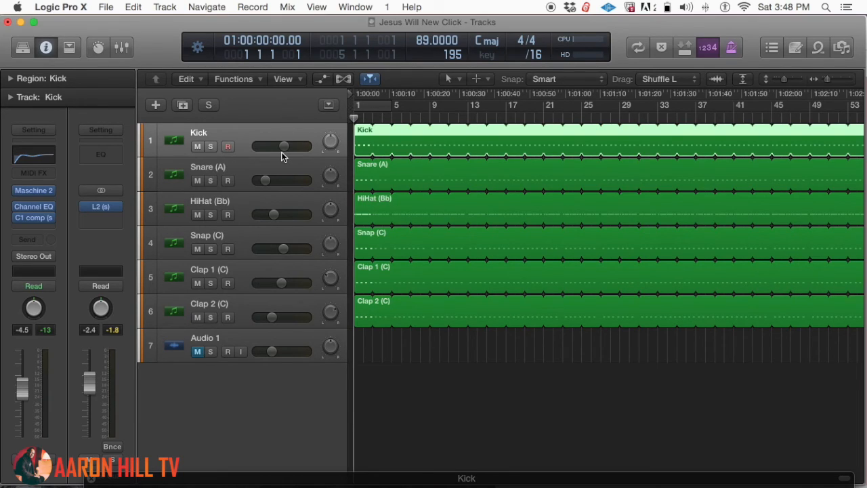
key("space")
left_click_drag(332, 145, 333, 118)
left_click(330, 140, "alt")
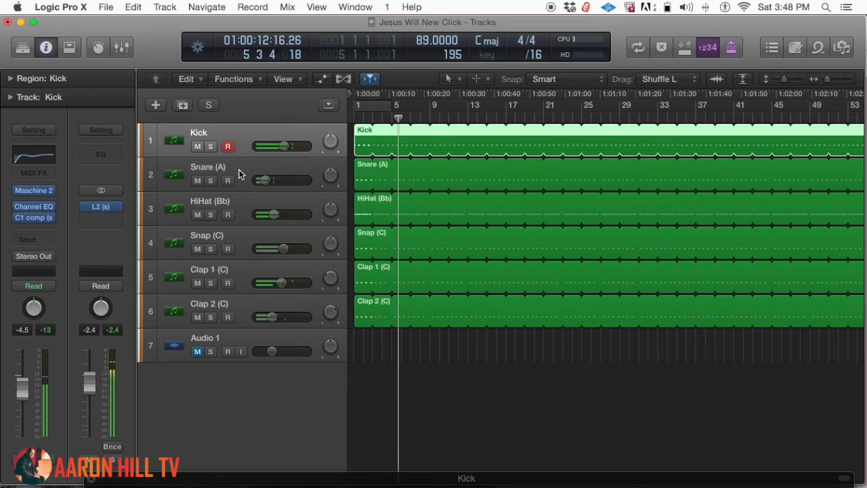
- Try panning the Snare to -47, bring it back towards centre and restart playback from the beginning
left_click_drag(330, 178, 331, 206)
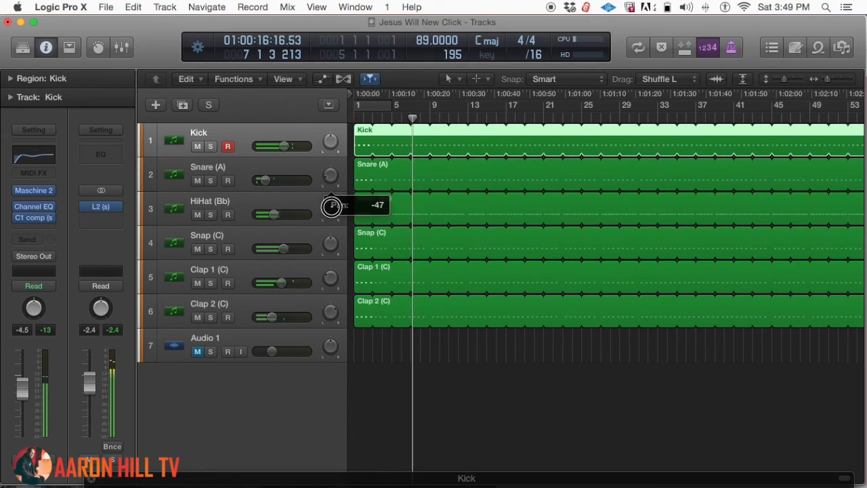
left_click_drag(331, 206, 333, 187)
key("Return")
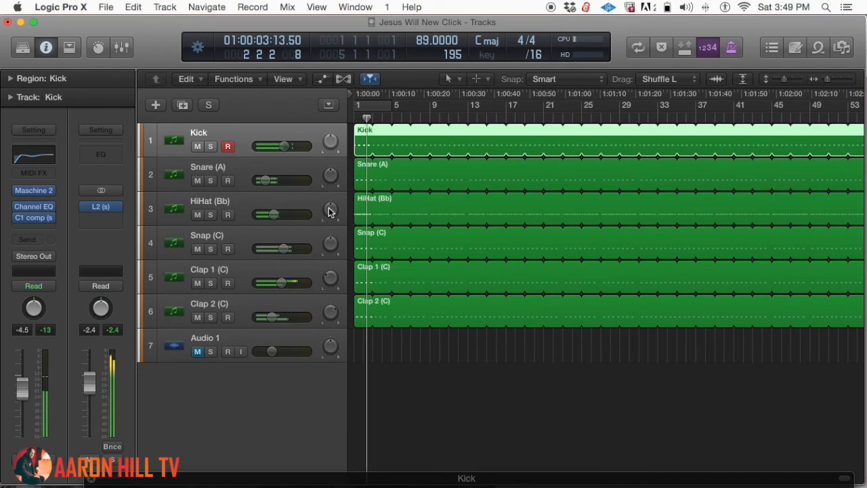
- Try panning the HiHat off centre while the mix plays, return its pan to 0 and stop playback
left_click_drag(330, 214, 327, 197)
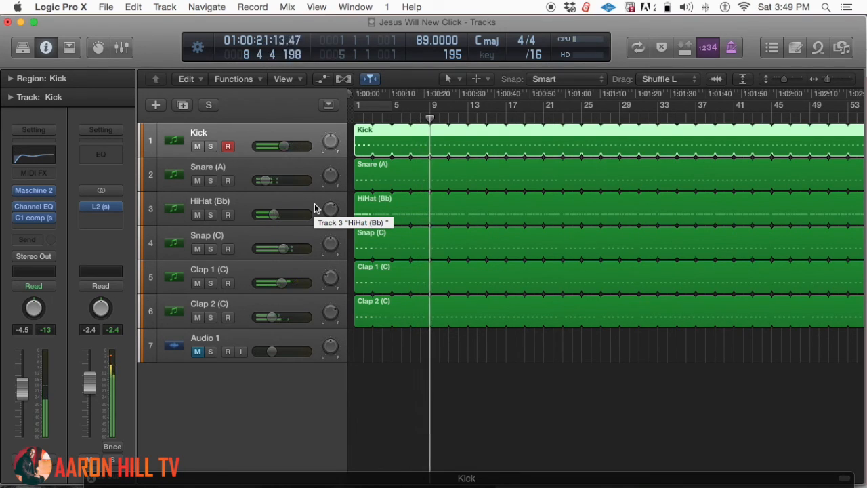
left_click_drag(325, 208, 327, 208)
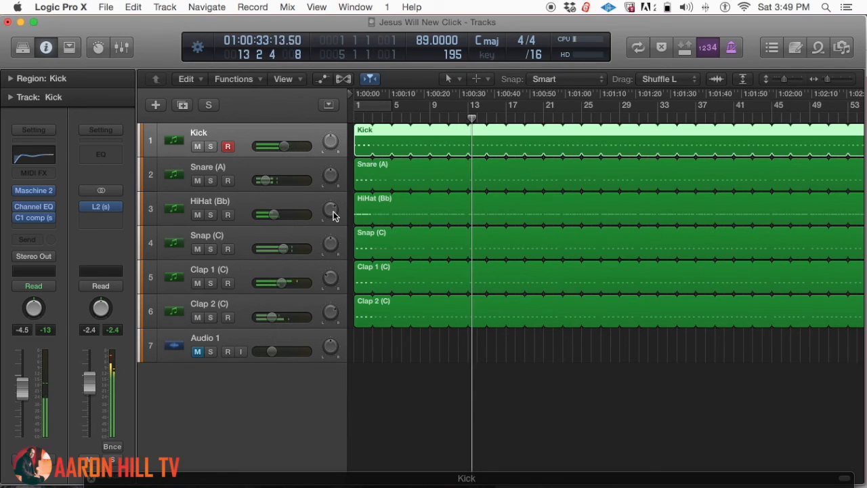
left_click_drag(331, 212, 332, 201)
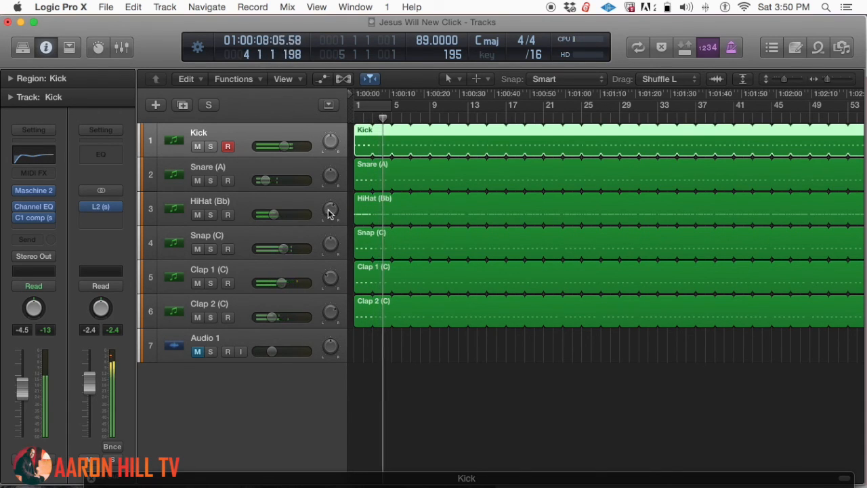
mouse_move(330, 214)
left_mouse_down()
mouse_move(330, 235)
mouse_move(328, 214)
left_mouse_up()
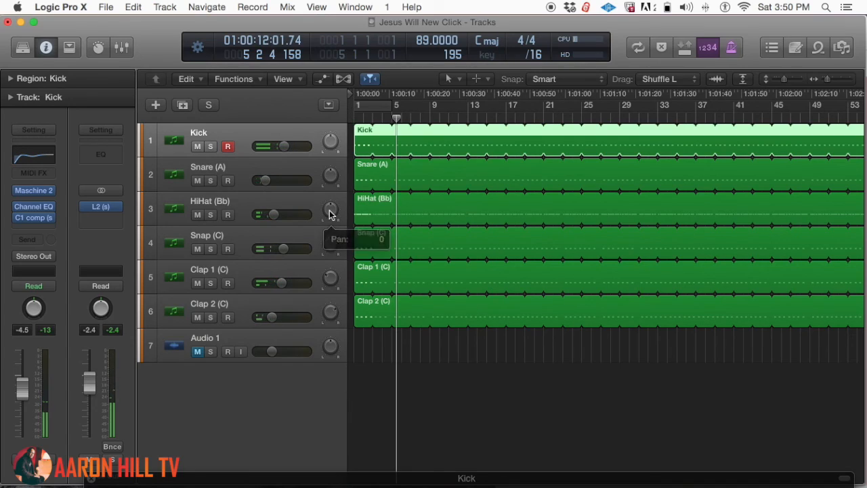
scroll(330, 215, "right", 1)
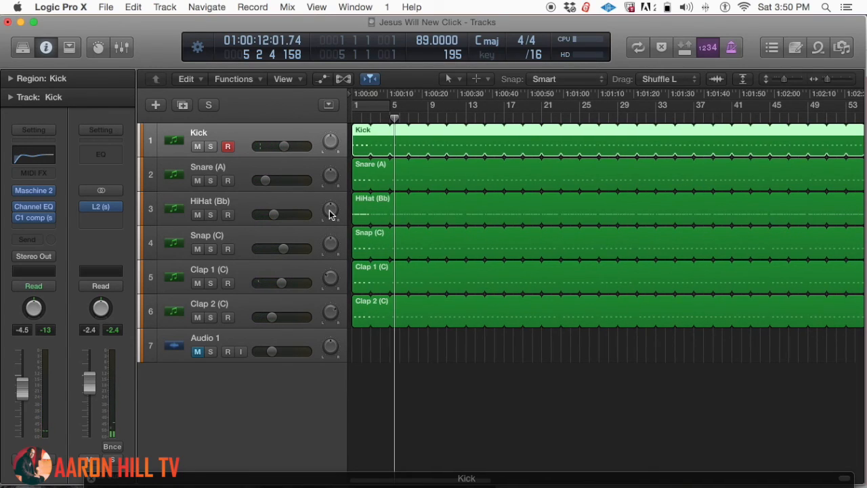
scroll(330, 215, "left", 1)
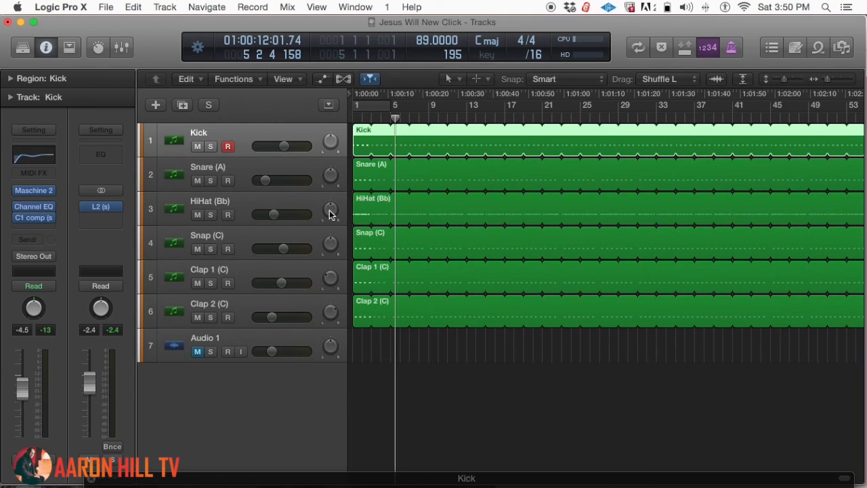
- Try panning the HiHat left, play the mix from the start and reset the HiHat pan to centre
left_click_drag(330, 211, 330, 219)
key("Return")
key("space")
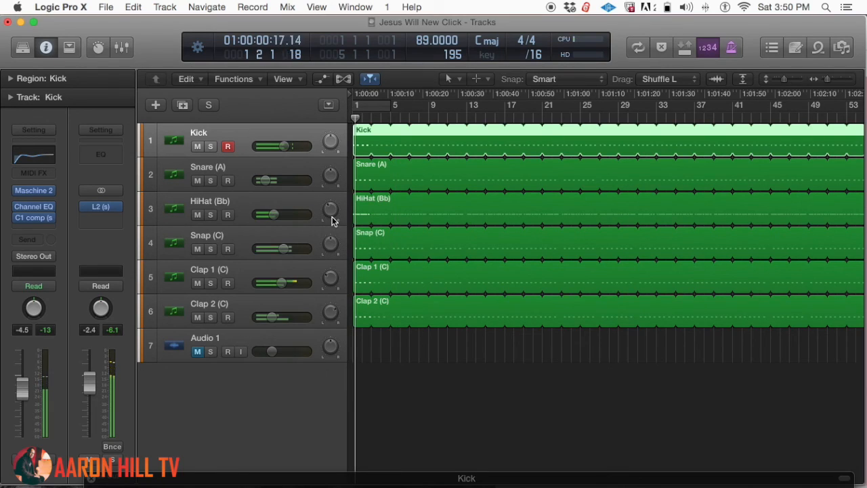
left_click(331, 214, "alt")
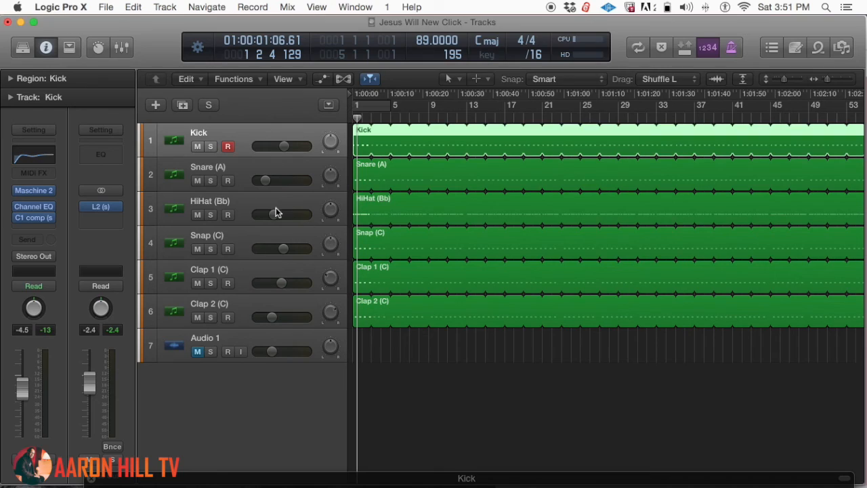
- Play the full mix from the start and listen to how the panned claps sit against the centred drums
left_click_drag(272, 211, 275, 211)
left_click_drag(330, 281, 330, 305)
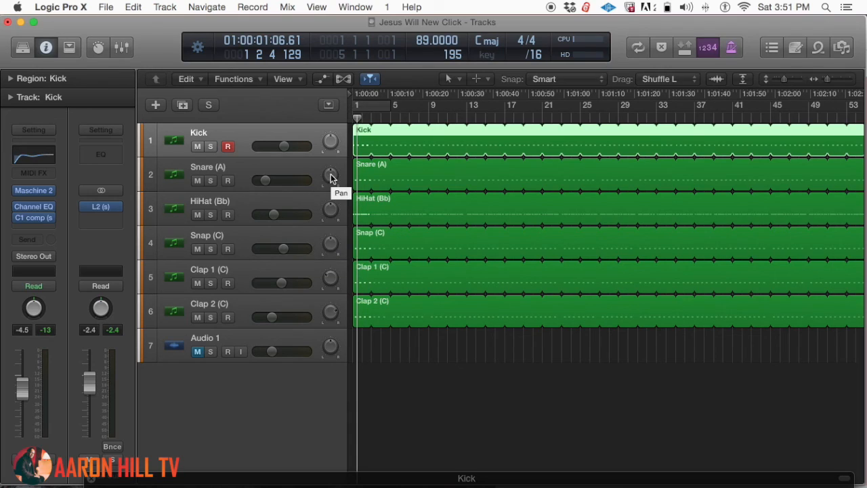
key("Return")
key("space")
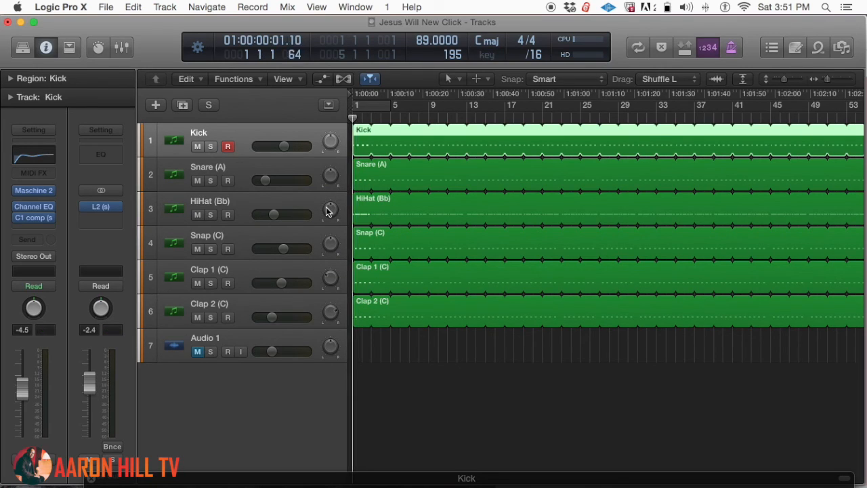
scroll(328, 211, "right", 1)
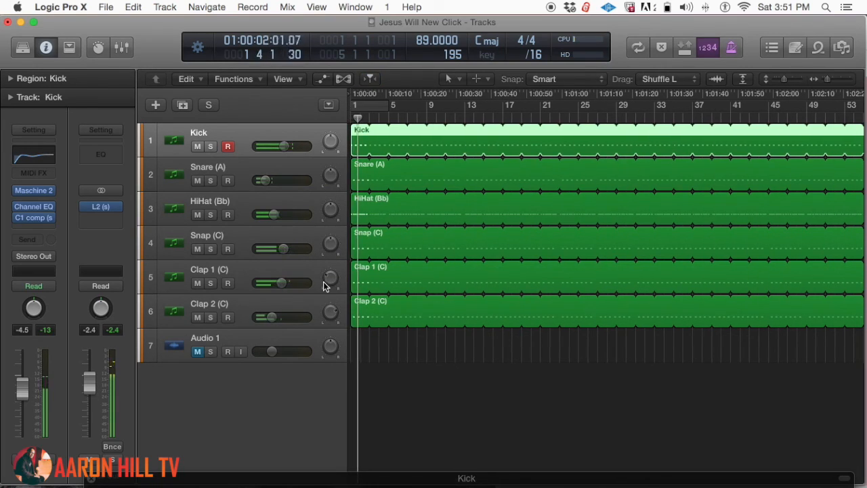
left_click_drag(329, 282, 327, 281)
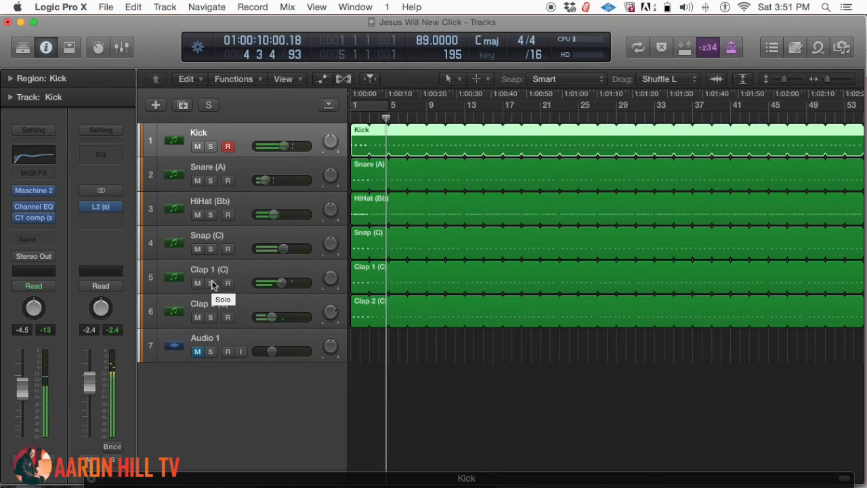
- Solo Clap 1 and Clap 2, mute and unmute Clap 2 to compare them, and clear all solos
left_click(213, 283)
left_click(217, 323)
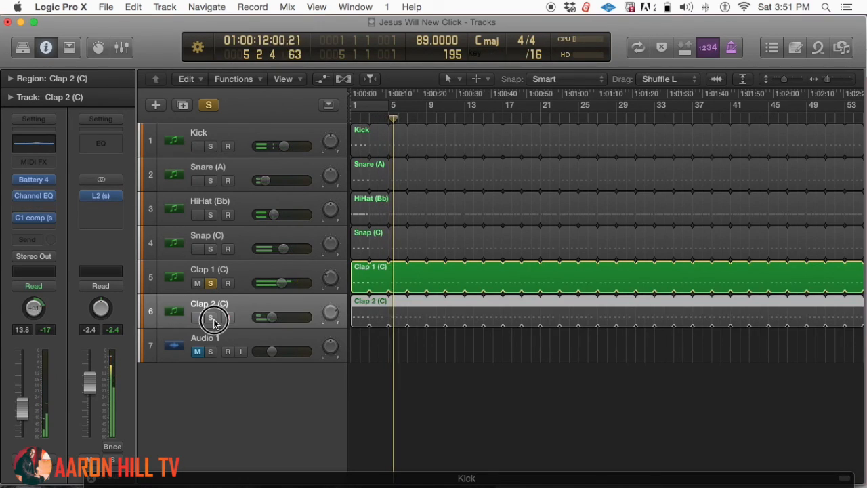
left_click(212, 318)
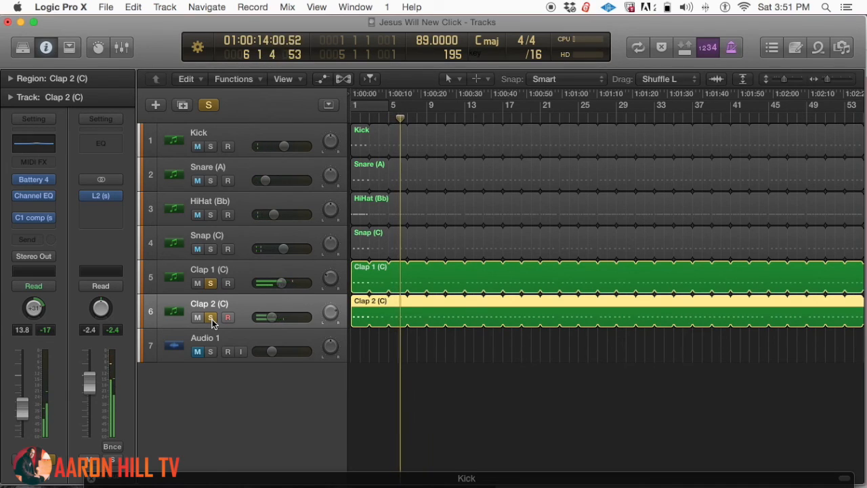
left_click(210, 318)
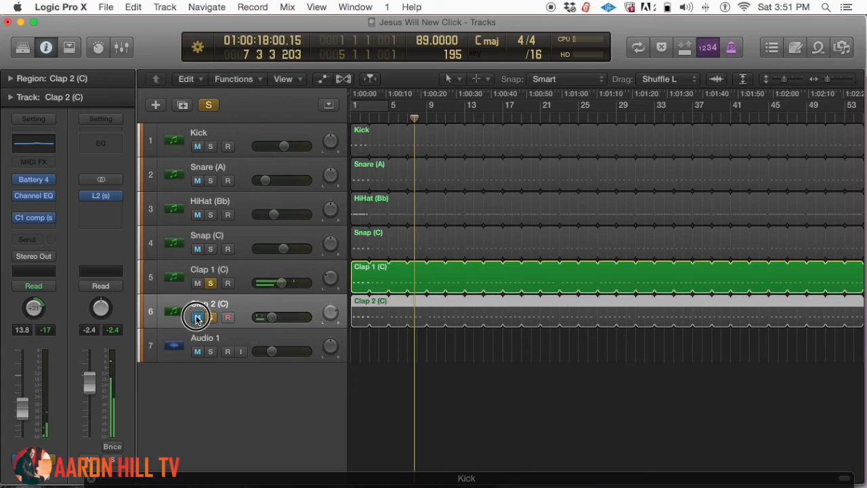
left_click(198, 319)
left_click(210, 320, "alt")
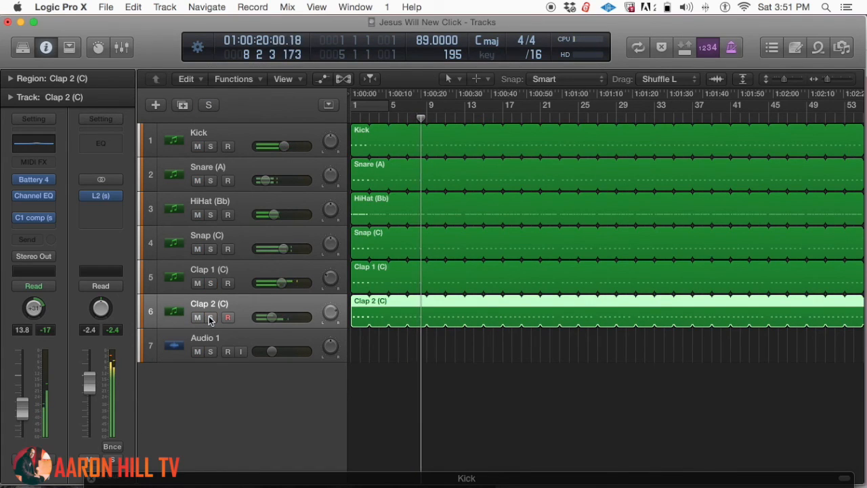